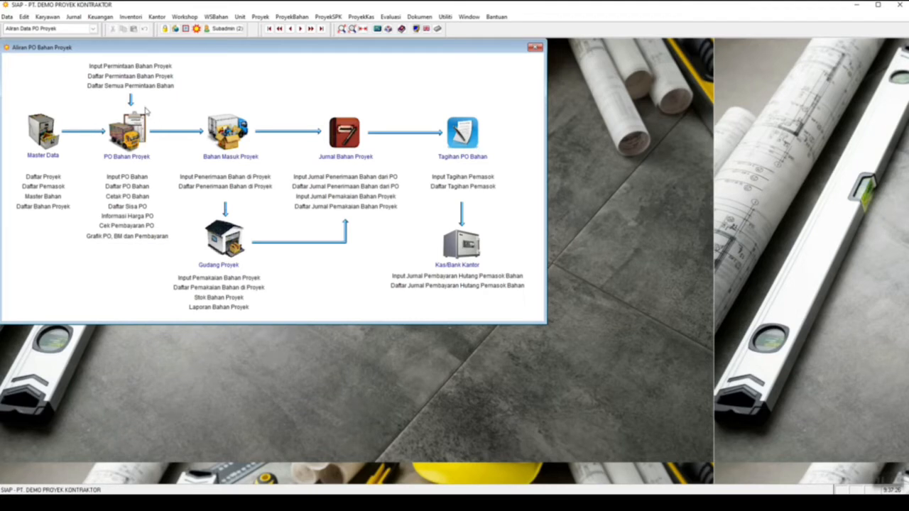
Open the project material request entry form (Input Permintaan Bahan Proyek)
{"action": "left_click", "coordinate": [146, 67]}
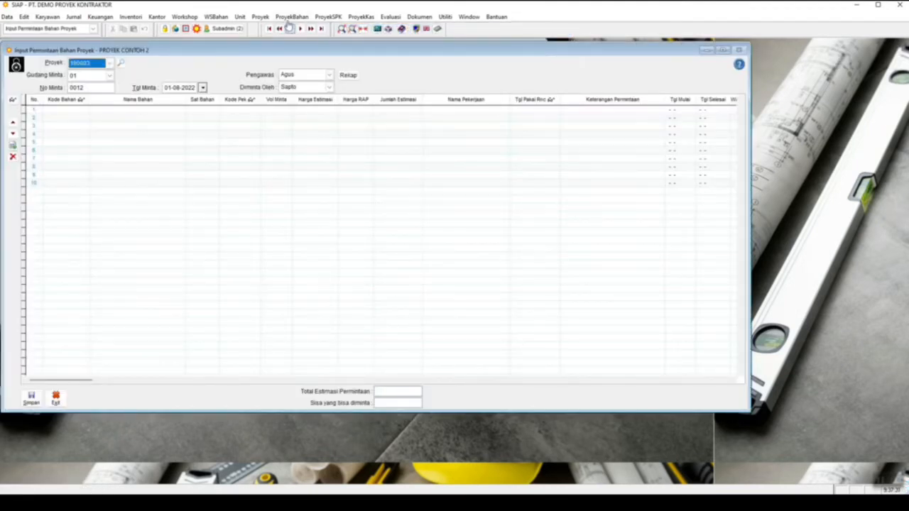
{"action": "left_click", "coordinate": [291, 16]}
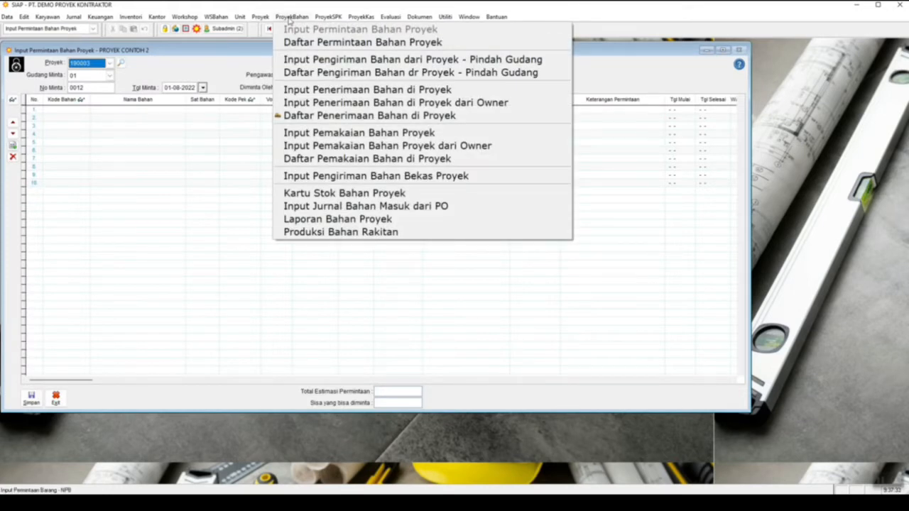
{"action": "left_click", "coordinate": [291, 17]}
Set the material request's project to 210007, PROYEK GEDUNG YEREMI
{"action": "left_click", "coordinate": [93, 64]}
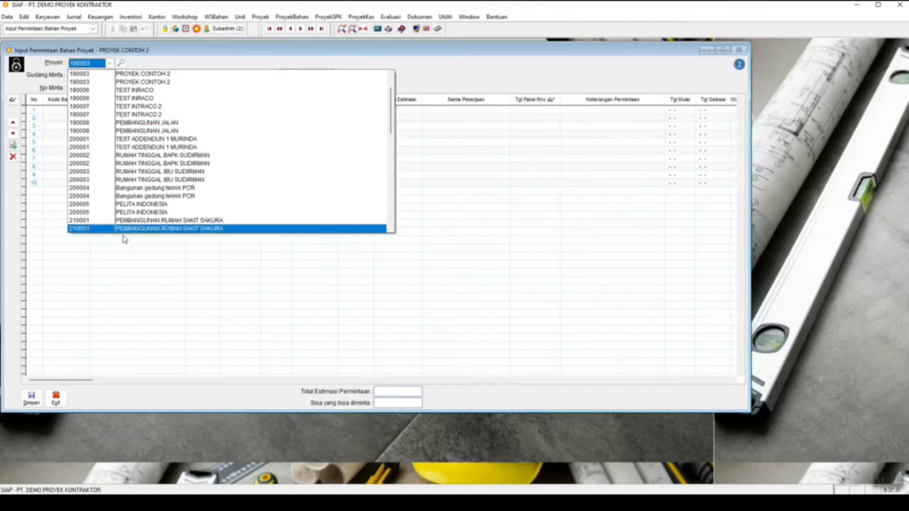
{"action": "left_click_drag", "start_coordinate": [391, 116], "coordinate": [400, 145]}
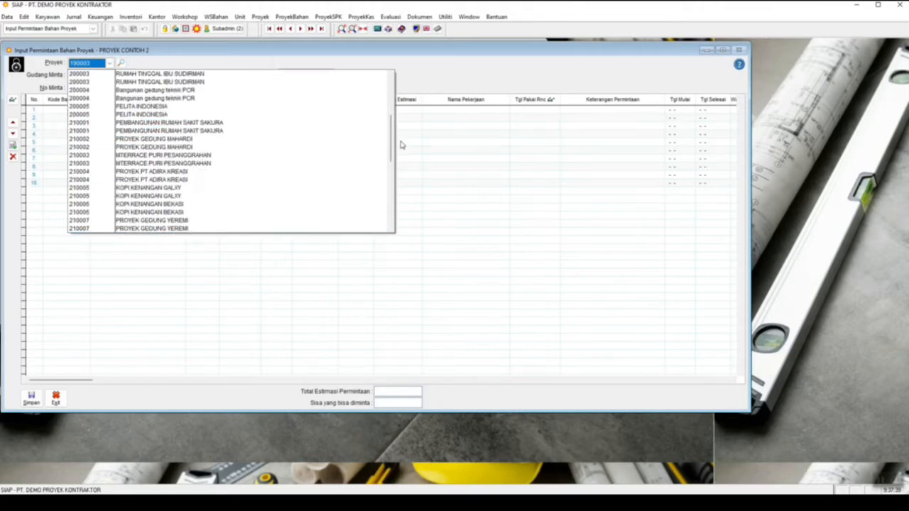
{"action": "left_click", "coordinate": [230, 238]}
{"action": "left_click", "coordinate": [110, 64]}
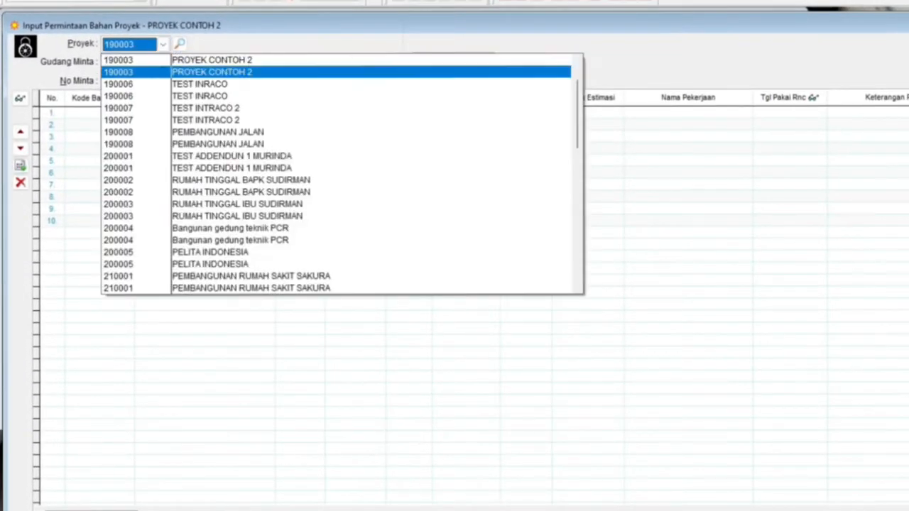
{"action": "scroll", "coordinate": [163, 70], "scroll_direction": "down", "scroll_amount": 15}
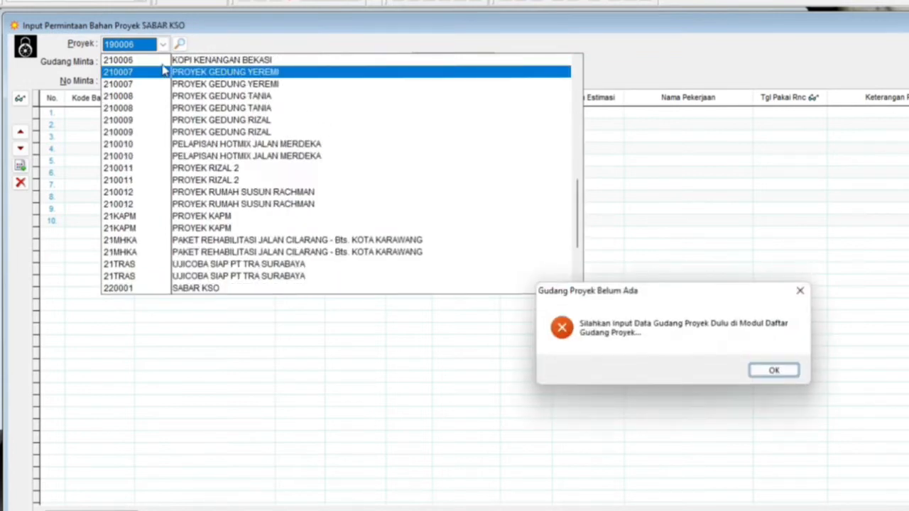
{"action": "left_click", "coordinate": [784, 371]}
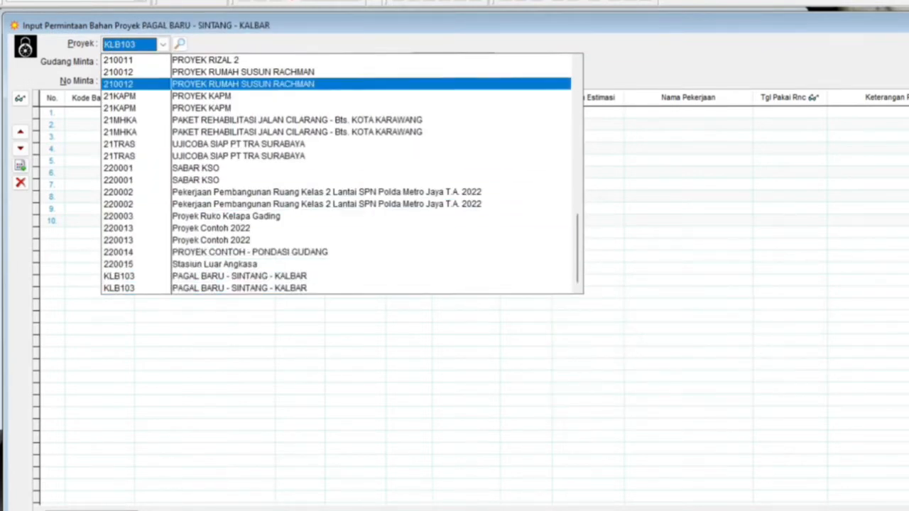
{"action": "scroll", "coordinate": [320, 260], "scroll_direction": "up", "scroll_amount": 10}
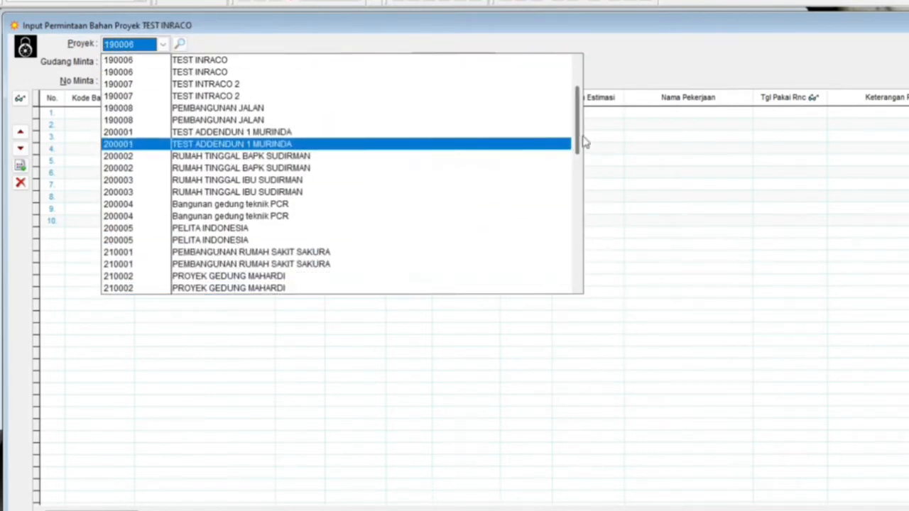
{"action": "scroll", "coordinate": [361, 225], "scroll_direction": "down", "scroll_amount": 4}
{"action": "left_click", "coordinate": [341, 271]}
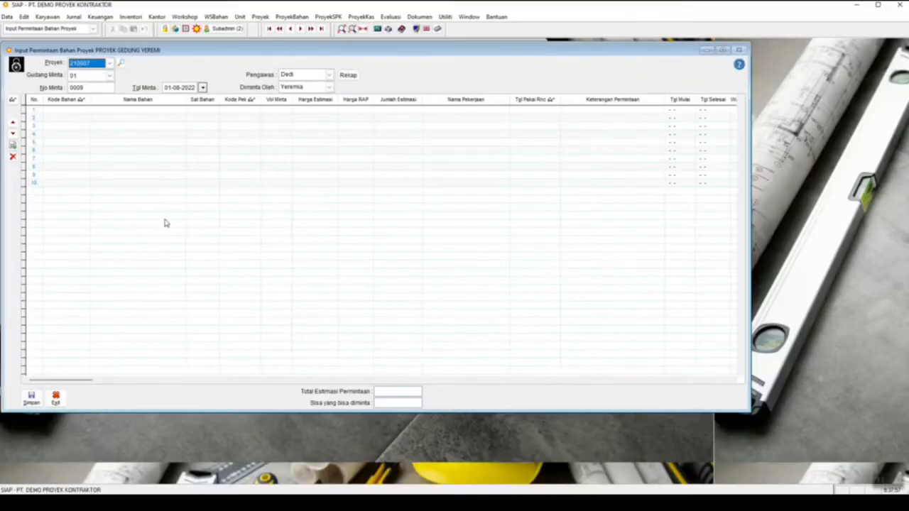
Set the requesting warehouse to 01 and keep the request date at 01-08-2022
{"action": "left_click", "coordinate": [109, 75]}
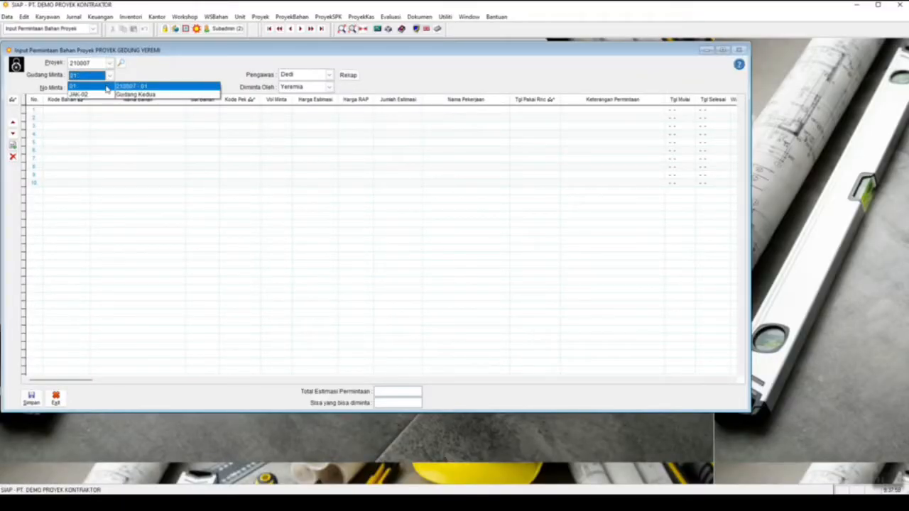
{"action": "left_click", "coordinate": [107, 87]}
{"action": "left_click", "coordinate": [110, 87]}
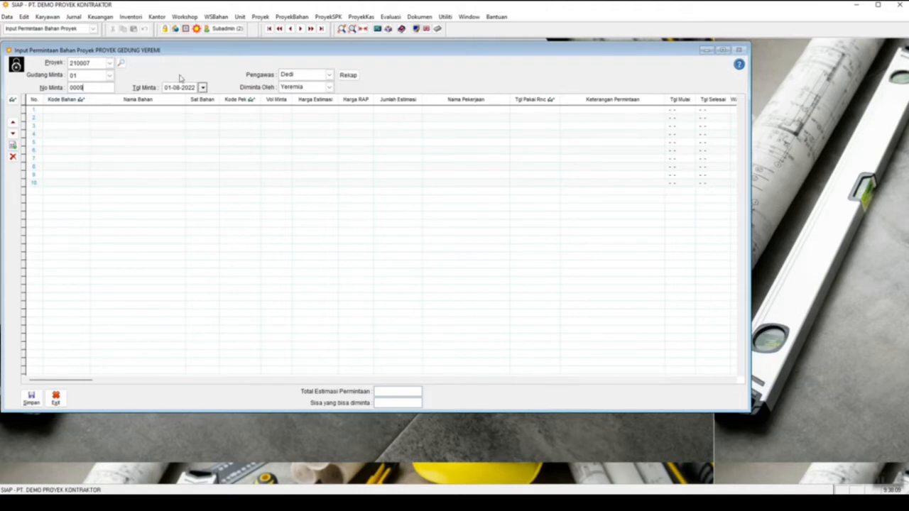
{"action": "left_click", "coordinate": [202, 87]}
{"action": "left_click", "coordinate": [244, 178]}
Open the project's material list from the request form and search it for papan
{"action": "left_click", "coordinate": [12, 99]}
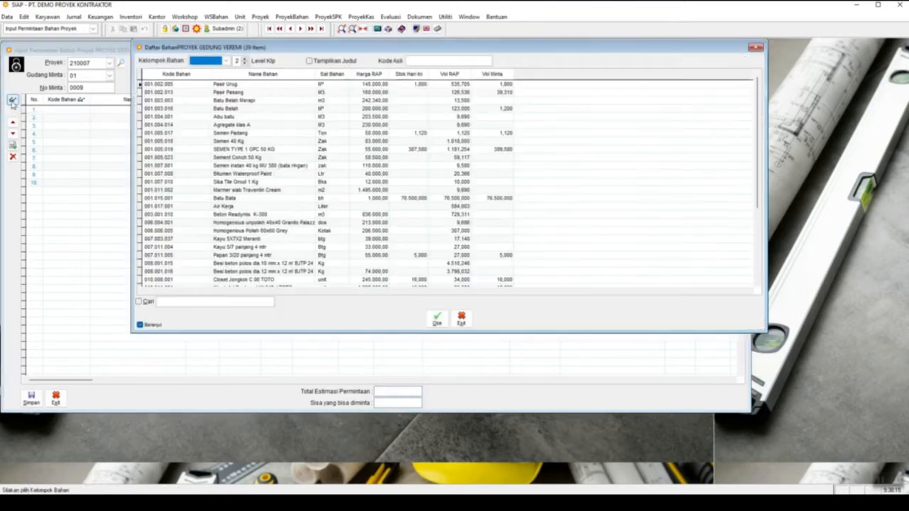
{"action": "left_click", "coordinate": [174, 301]}
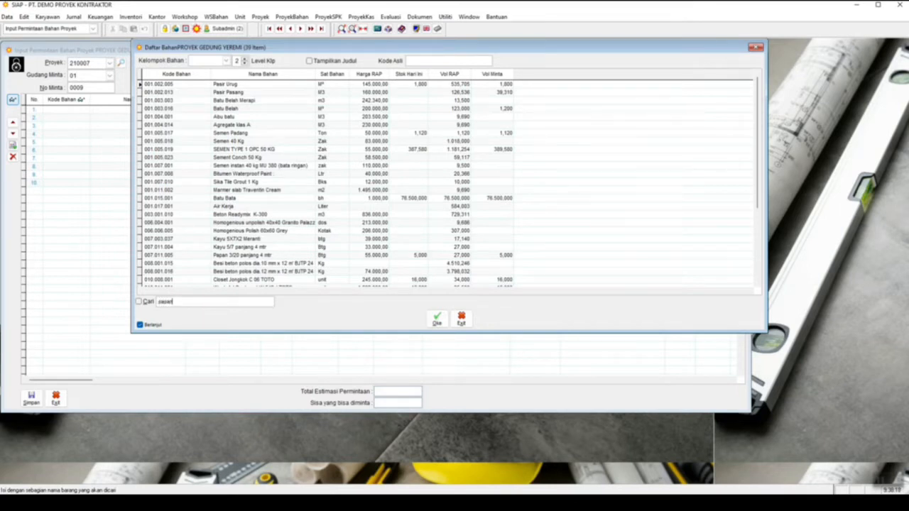
{"action": "key", "text": "Return"}
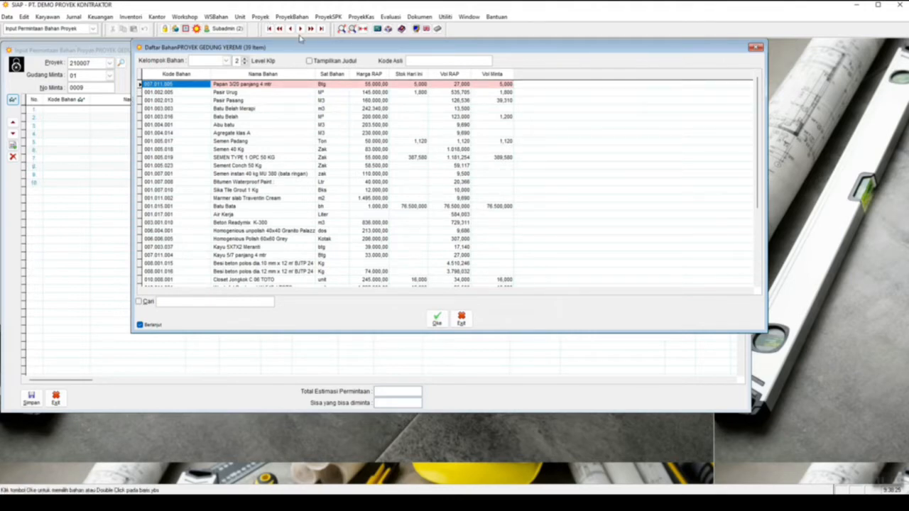
Open the project work item list (Daftar Pekerjaan) and load the items of project 210007
{"action": "left_click", "coordinate": [263, 17]}
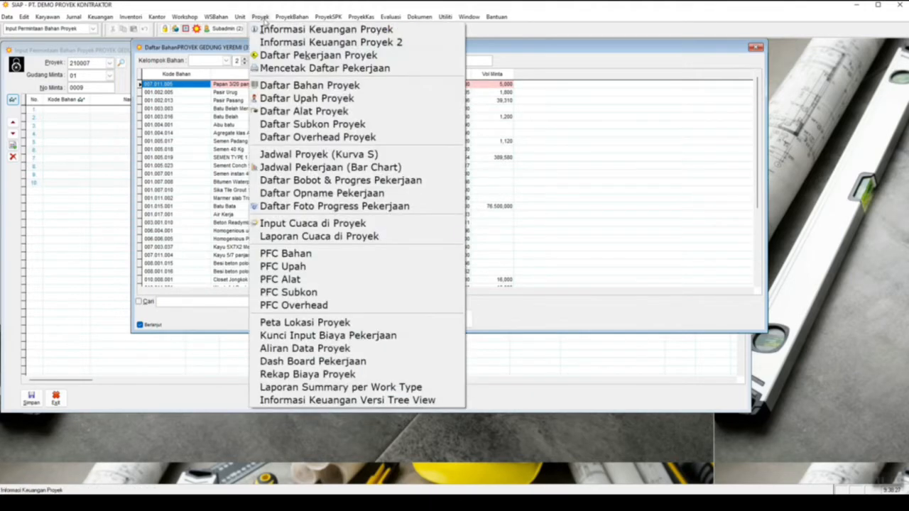
{"action": "left_click", "coordinate": [286, 56]}
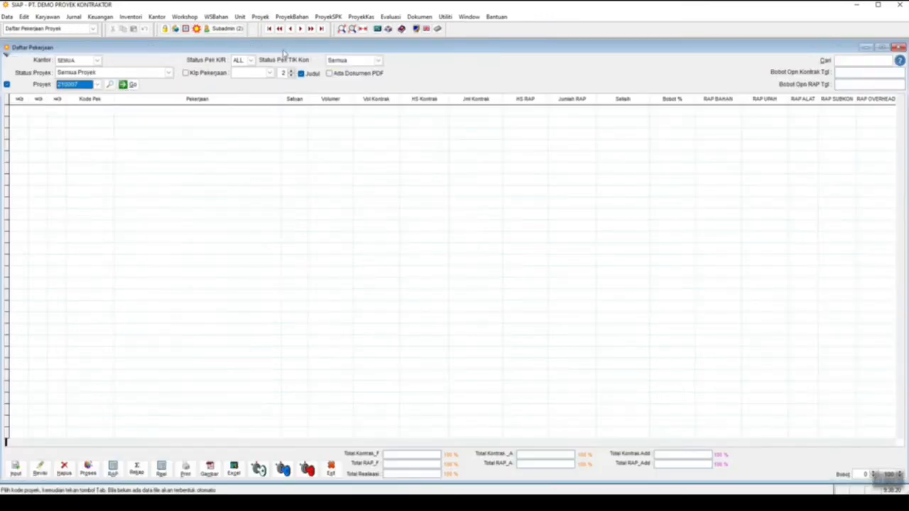
{"action": "left_click", "coordinate": [131, 85]}
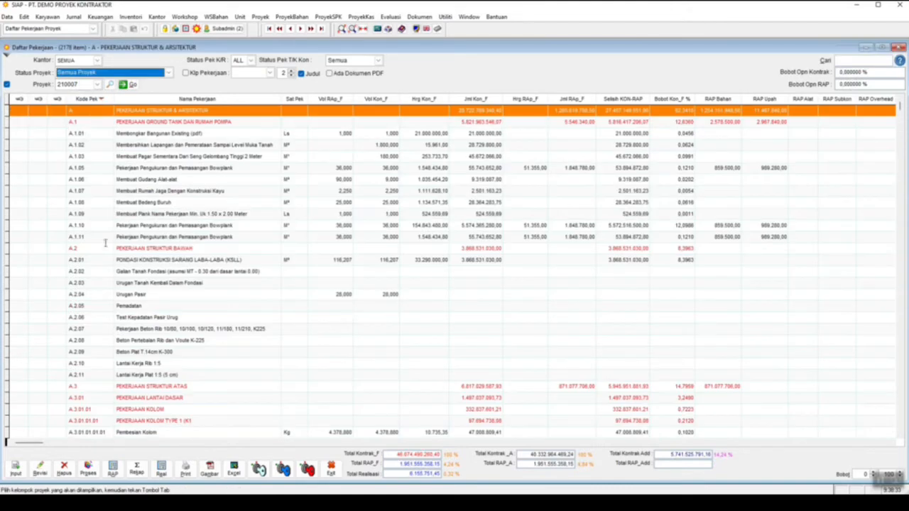
Examine the RAP components of work item A.1.11, Pekerjaan Pengukuran dan Pemasangan Bowplank, and return to the material list
{"action": "left_click", "coordinate": [96, 239]}
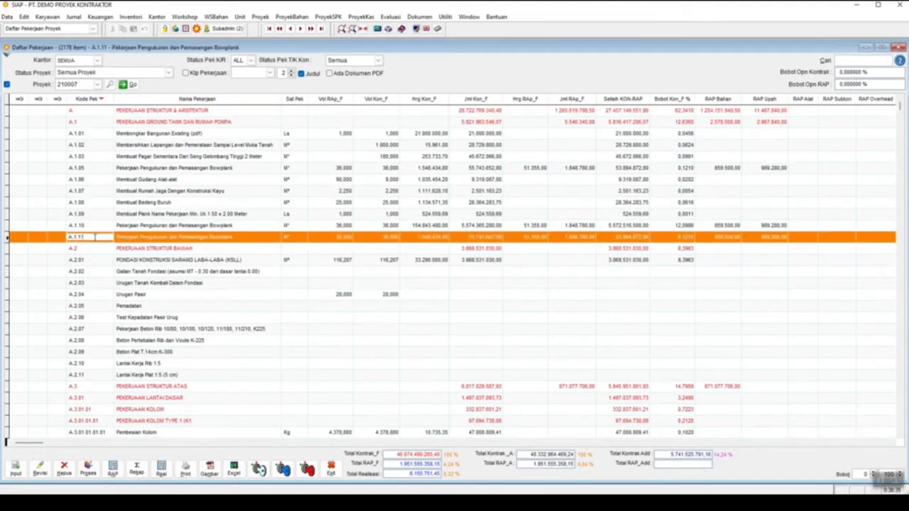
{"action": "left_click", "coordinate": [112, 469]}
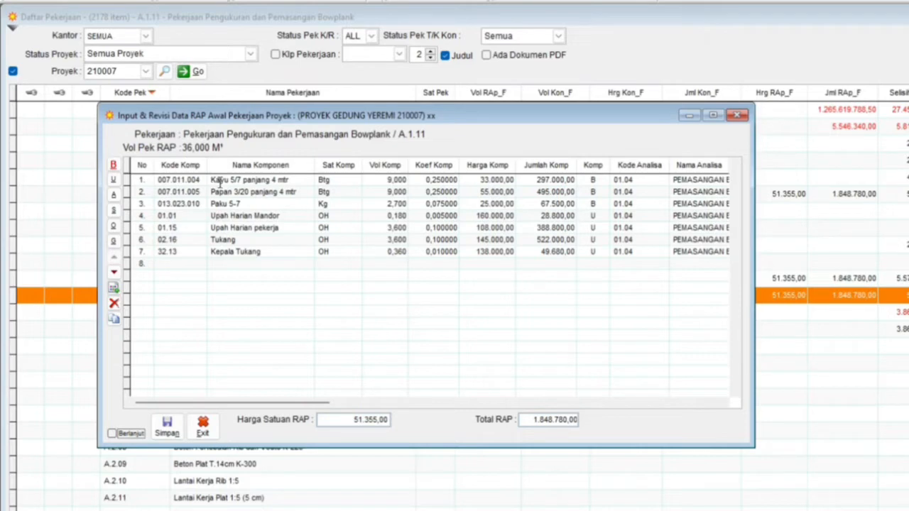
{"action": "left_click", "coordinate": [202, 424]}
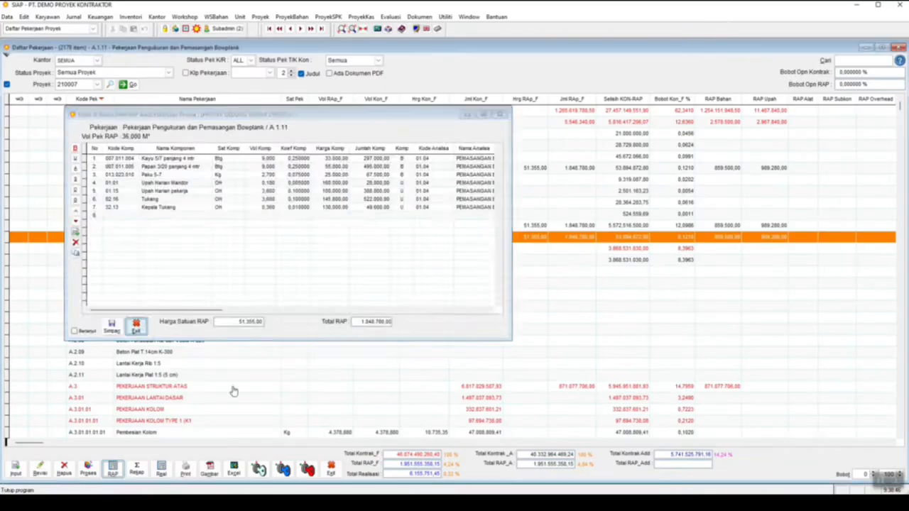
{"action": "left_click", "coordinate": [331, 469]}
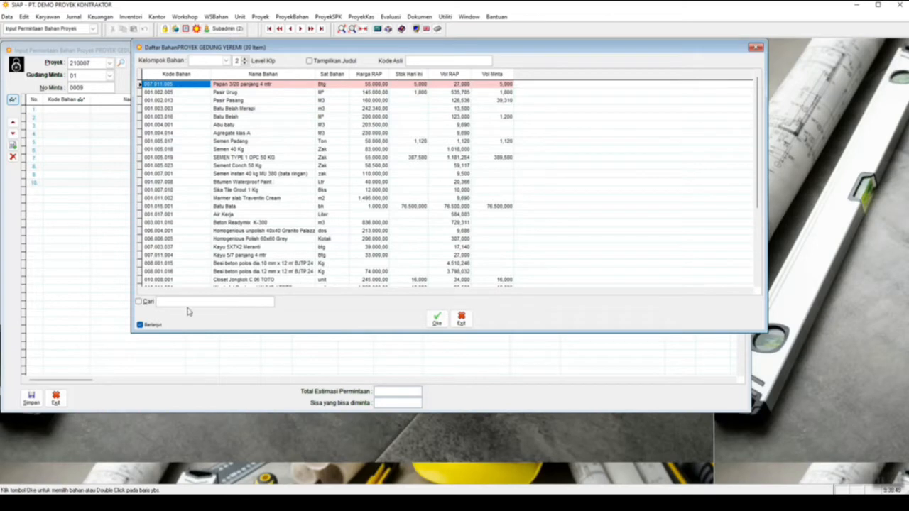
Search the material list for kayu and add Kayu 5/7 panjang 4 mtr to the request
{"action": "left_click", "coordinate": [185, 302]}
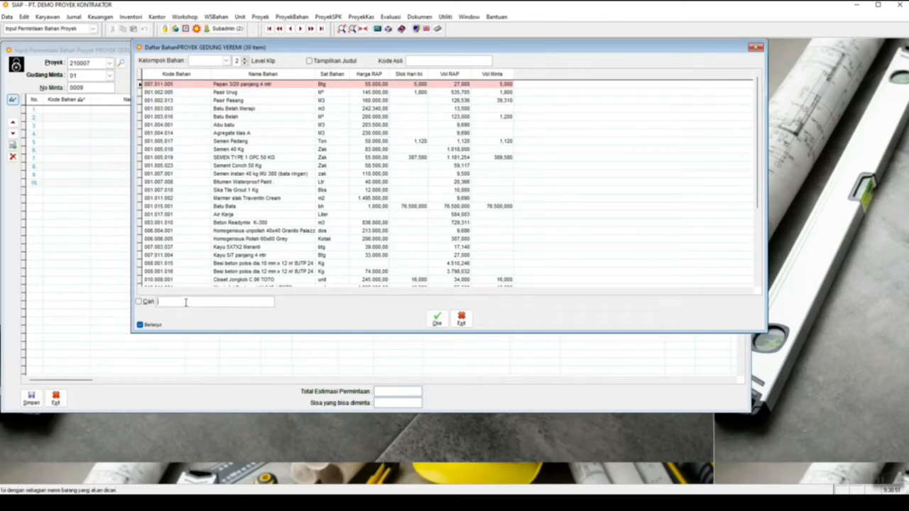
{"action": "type", "text": "kayu"}
{"action": "key", "text": "Return"}
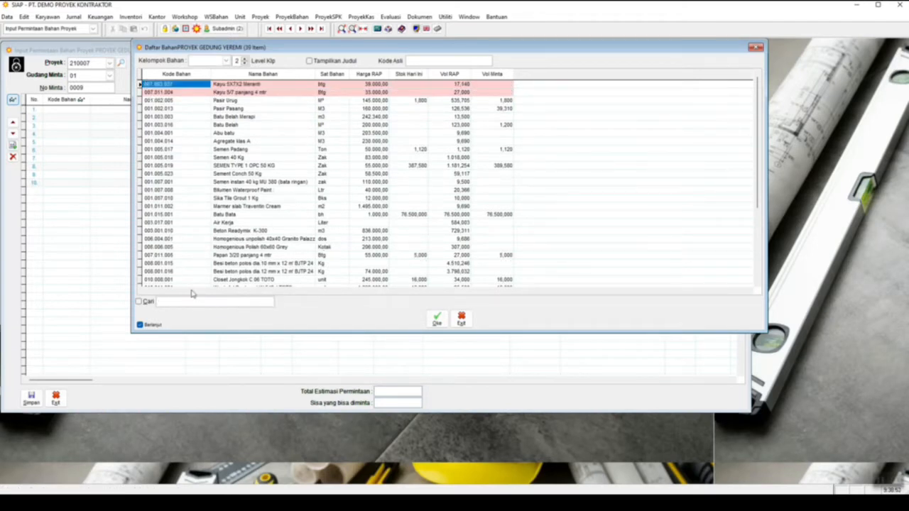
{"action": "double_click", "coordinate": [229, 93]}
Search the material list for papan and add Papan 3/20 panjang 4 mtr to the request
{"action": "left_click", "coordinate": [186, 302]}
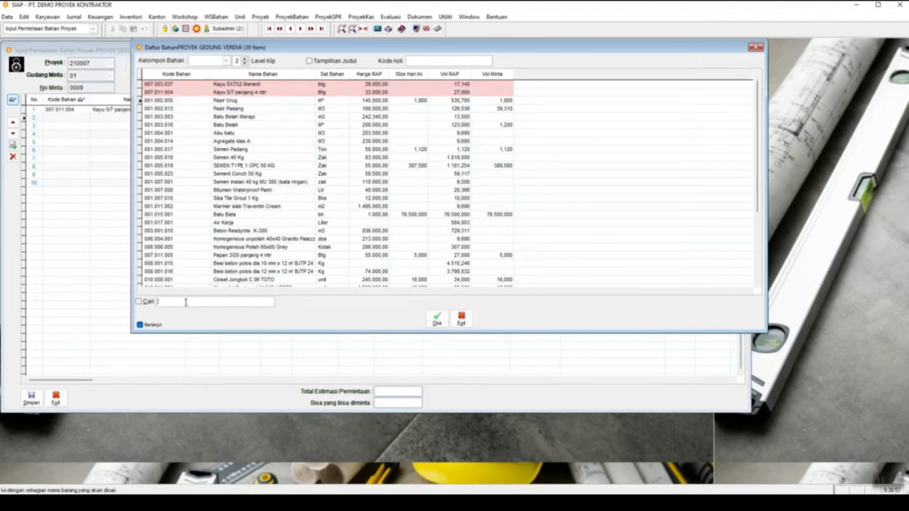
{"action": "type", "text": "papan"}
{"action": "key", "text": "Return"}
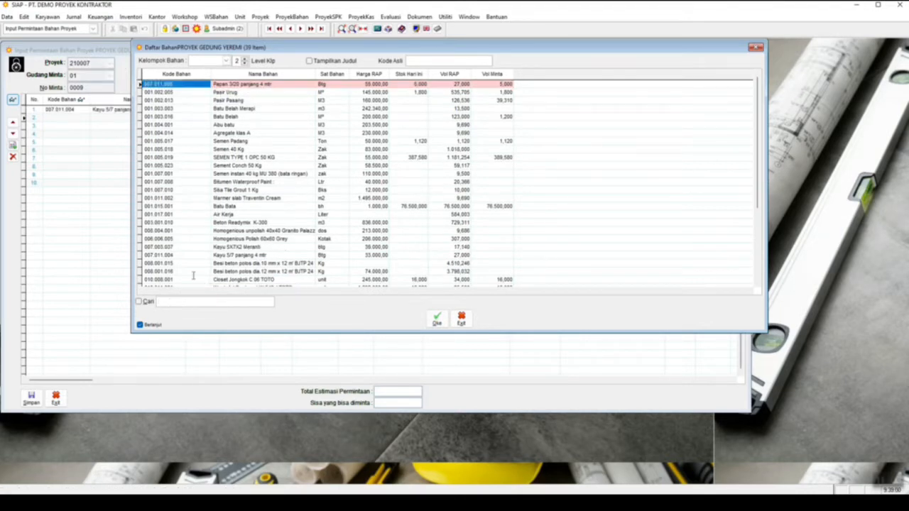
{"action": "key", "text": "Return"}
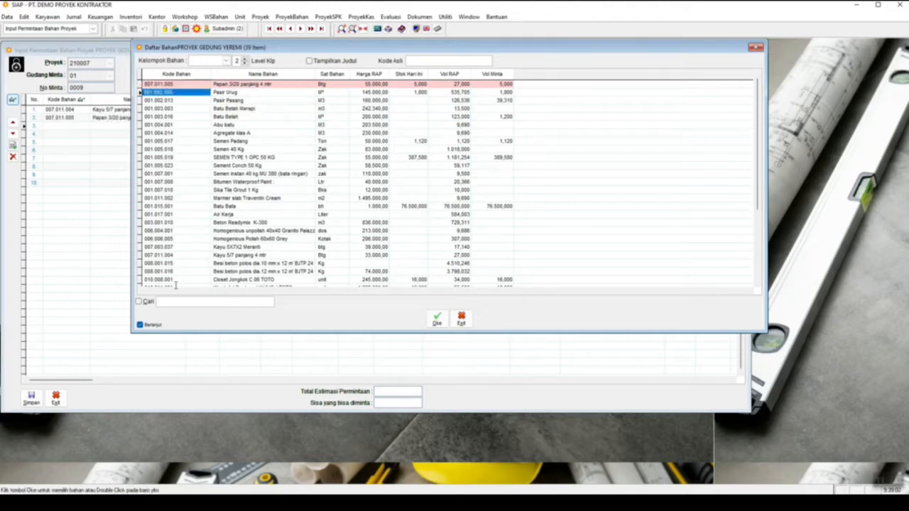
Search the material list for paku, add Paku 5-7 to the request, and close the list
{"action": "left_click", "coordinate": [174, 300]}
{"action": "type", "text": "paku"}
{"action": "key", "text": "Return"}
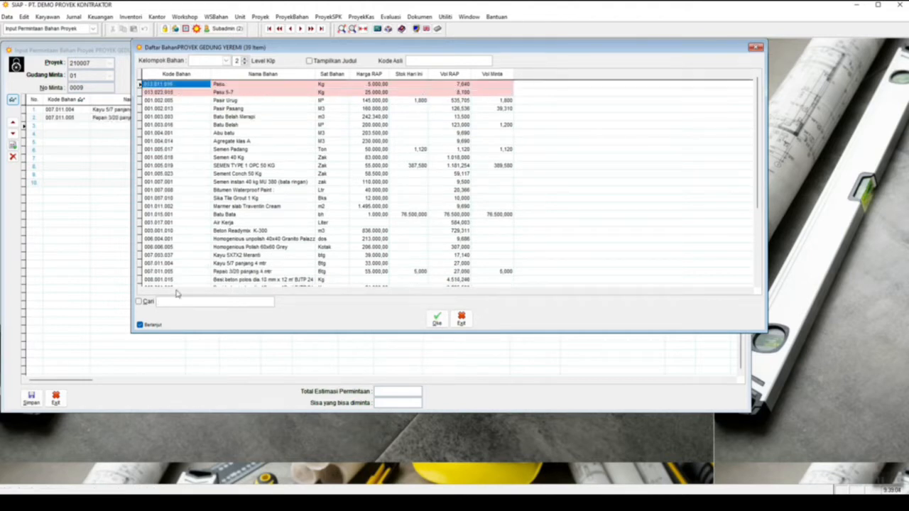
{"action": "double_click", "coordinate": [231, 92]}
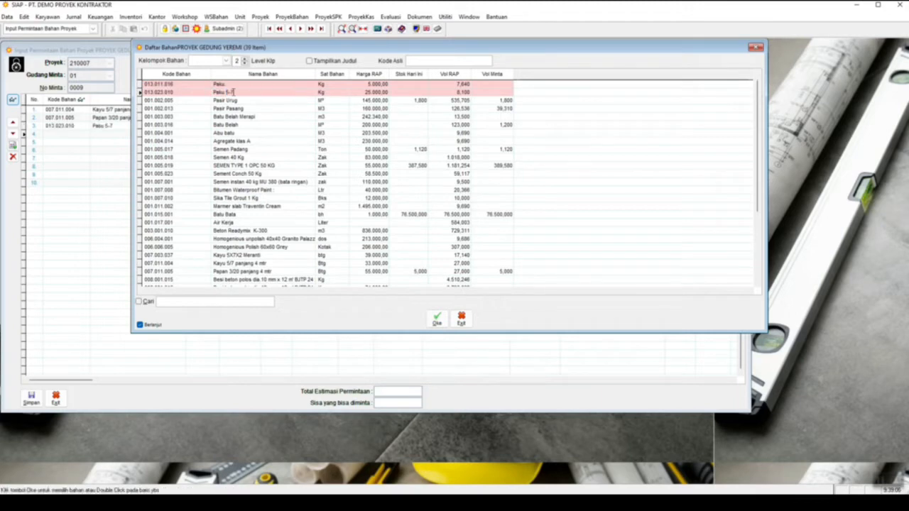
{"action": "left_click", "coordinate": [460, 321]}
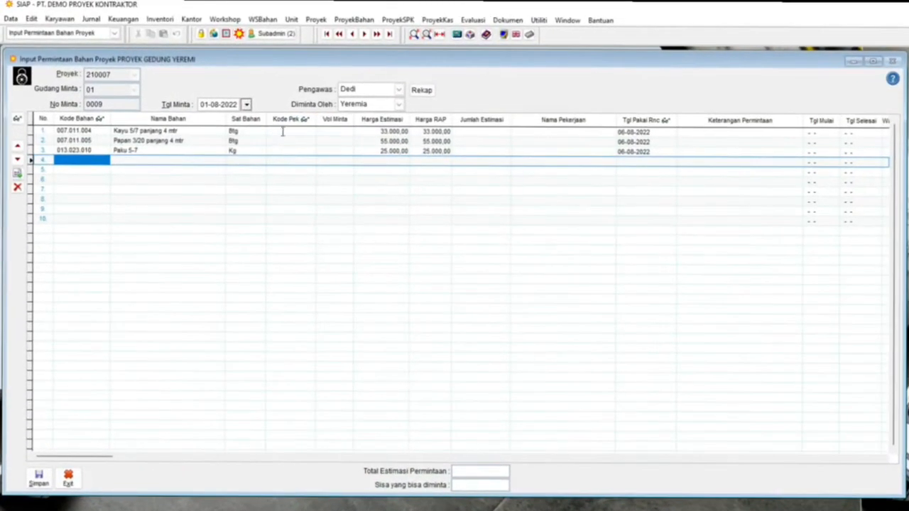
Assign work item code A.1.11 to the Kayu 5/7, Papan 3/20 and Paku 5-7 rows of the request
{"action": "double_click", "coordinate": [285, 131]}
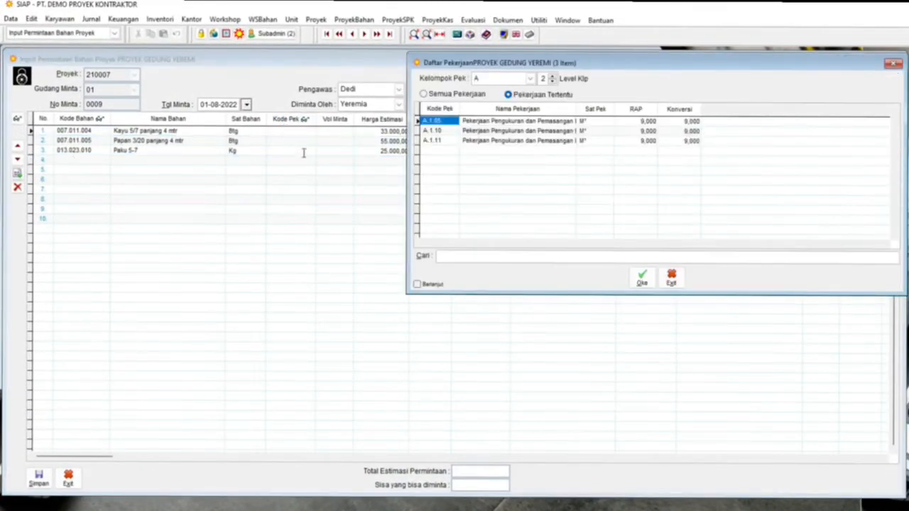
{"action": "double_click", "coordinate": [438, 140]}
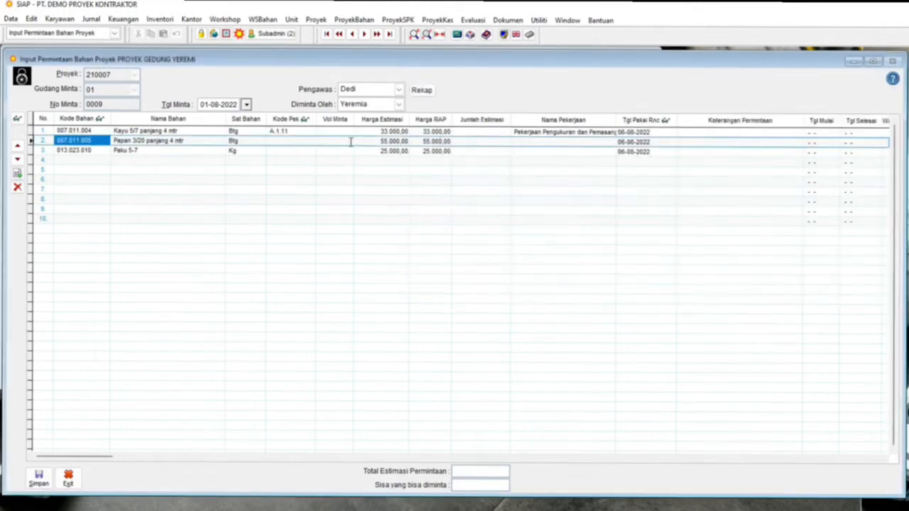
{"action": "double_click", "coordinate": [284, 142]}
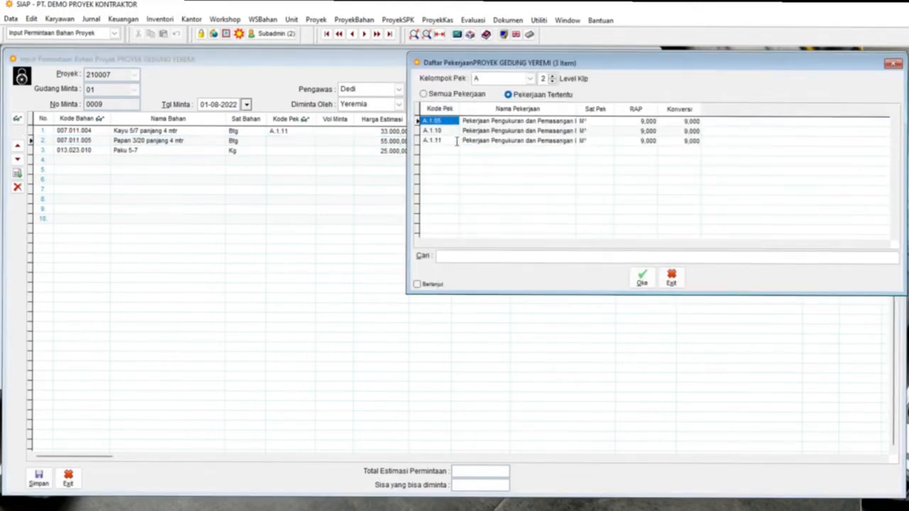
{"action": "double_click", "coordinate": [450, 141]}
{"action": "double_click", "coordinate": [291, 150]}
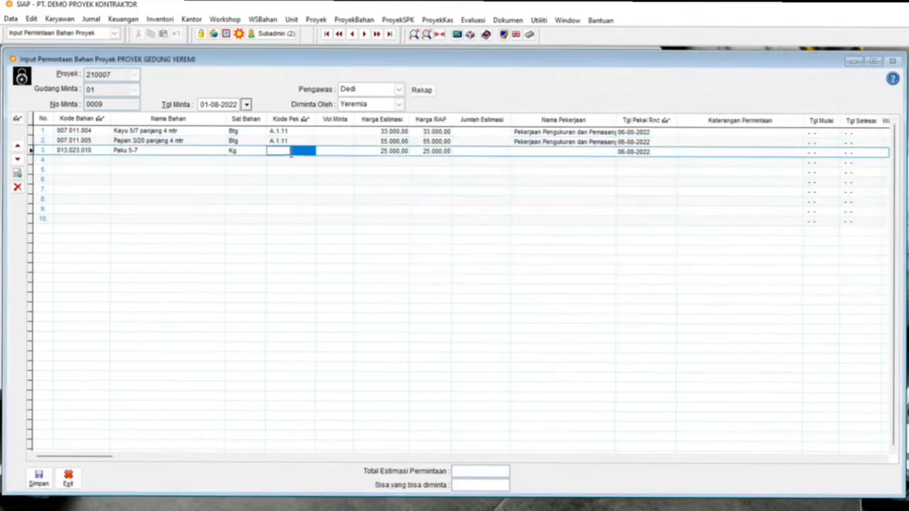
{"action": "double_click", "coordinate": [449, 142]}
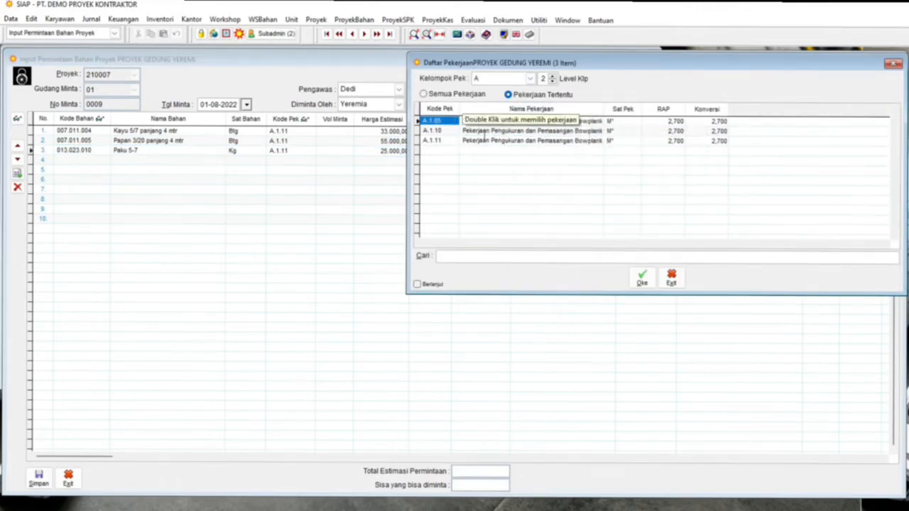
{"action": "left_click", "coordinate": [469, 140]}
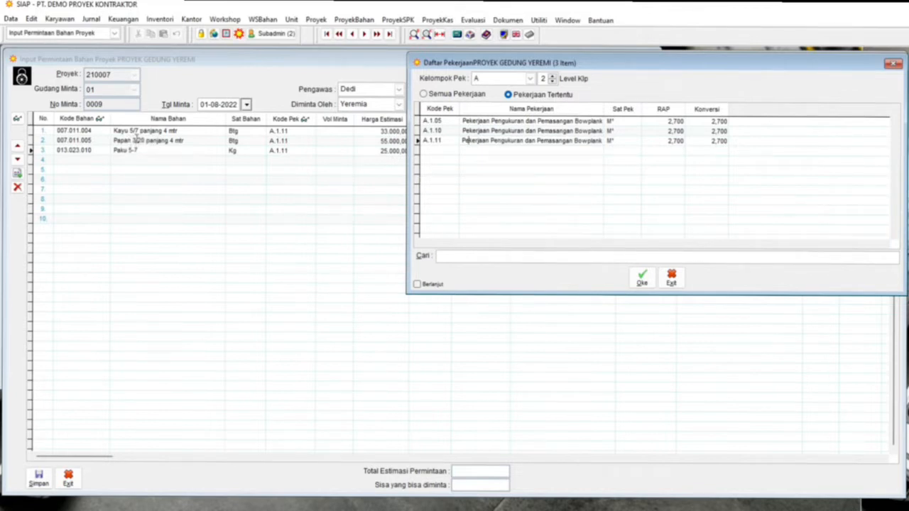
Close the work item list, enter a requested volume of 10 for Kayu 5/7 panjang 4 mtr, and dismiss the volume limit notice
{"action": "left_click", "coordinate": [140, 140]}
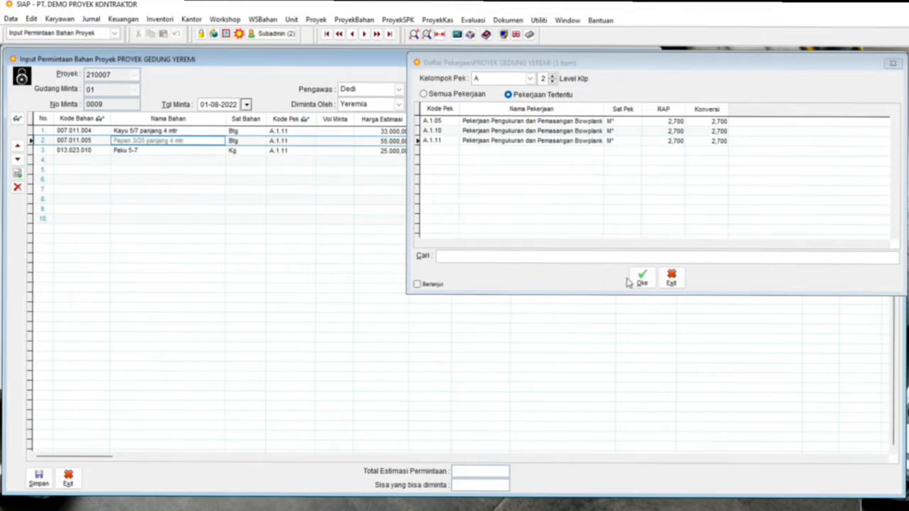
{"action": "left_click", "coordinate": [690, 279]}
{"action": "left_click", "coordinate": [671, 277]}
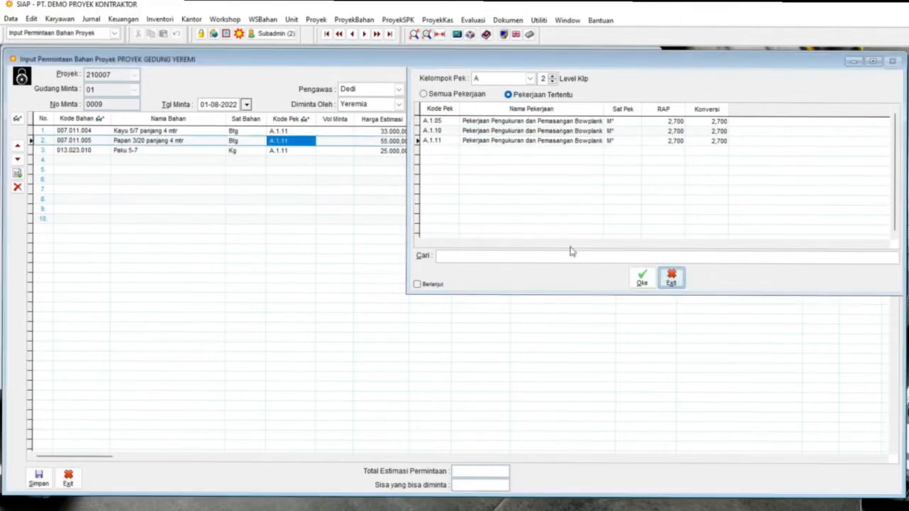
{"action": "left_click", "coordinate": [333, 132]}
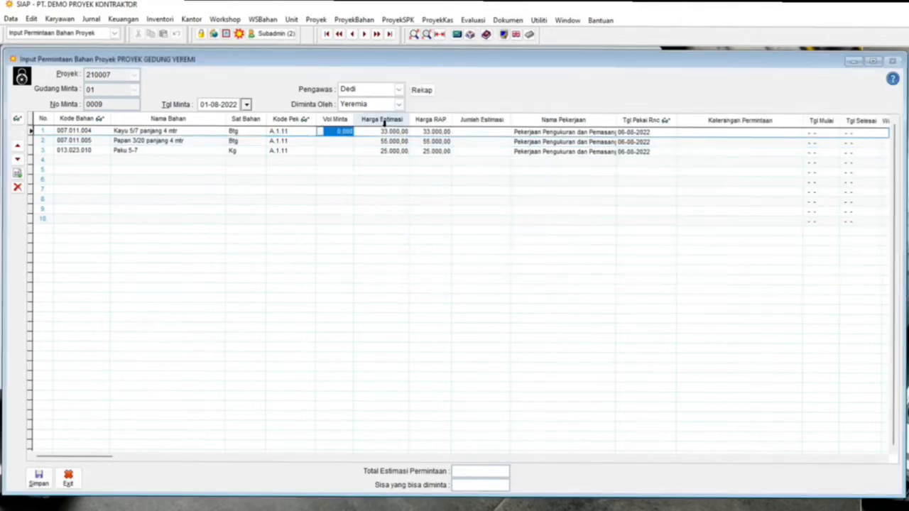
{"action": "type", "text": "10"}
{"action": "key", "text": "Return"}
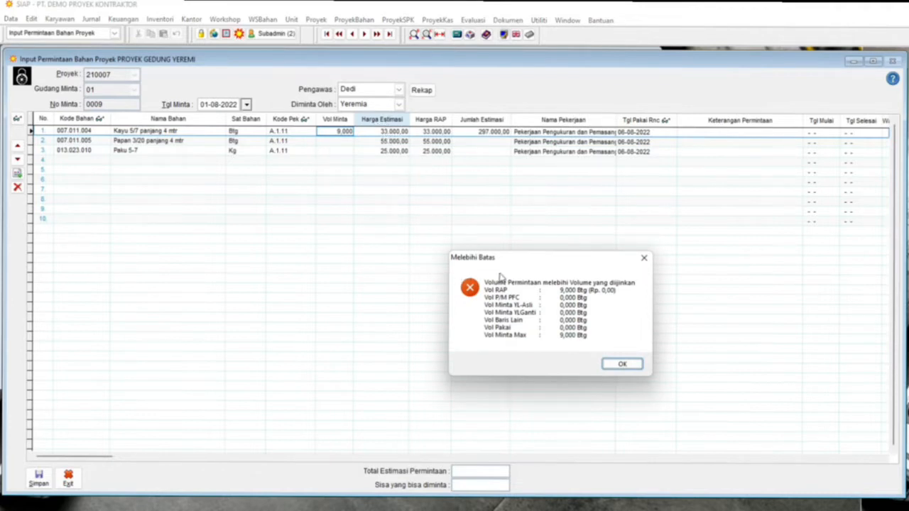
{"action": "left_click_drag", "start_coordinate": [501, 267], "coordinate": [481, 254]}
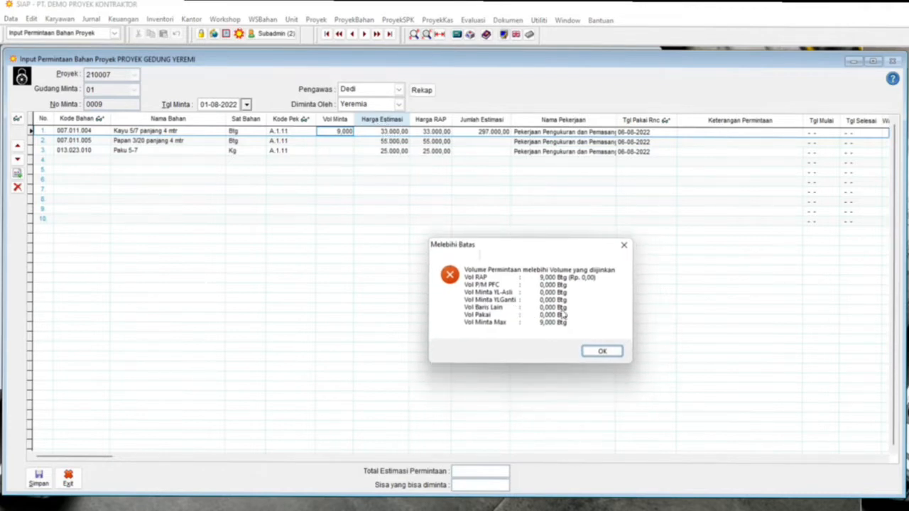
{"action": "left_click", "coordinate": [601, 352]}
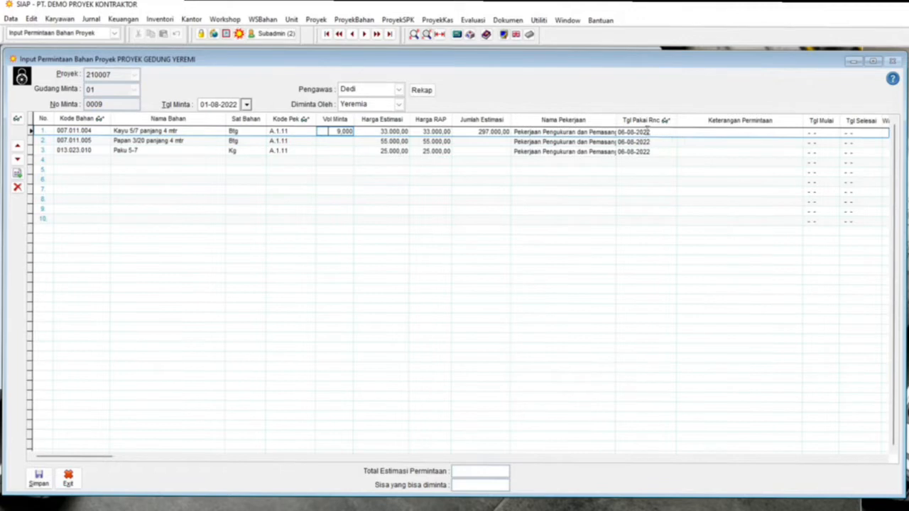
Fit the Nama Pekerjaan column to its text and enter a requested volume of 10 for Papan 3/20 panjang 4 mtr
{"action": "double_click", "coordinate": [615, 120]}
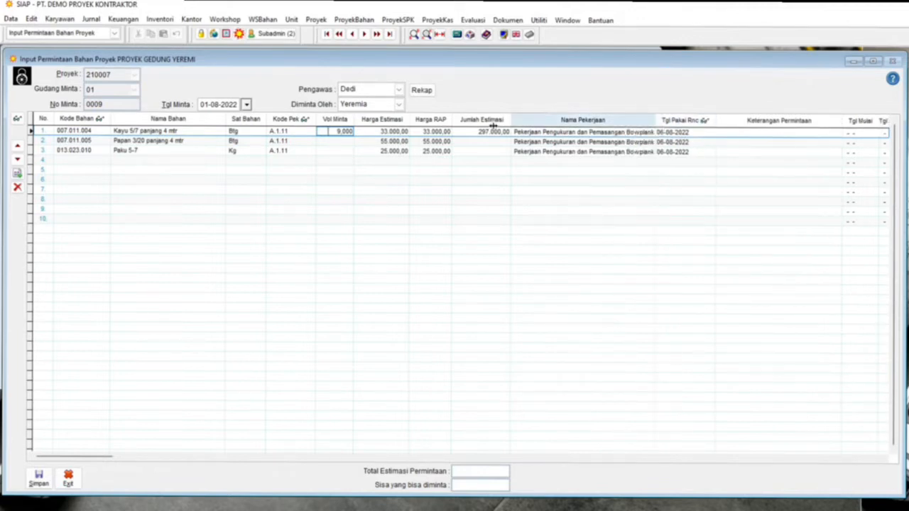
{"action": "left_click", "coordinate": [312, 142]}
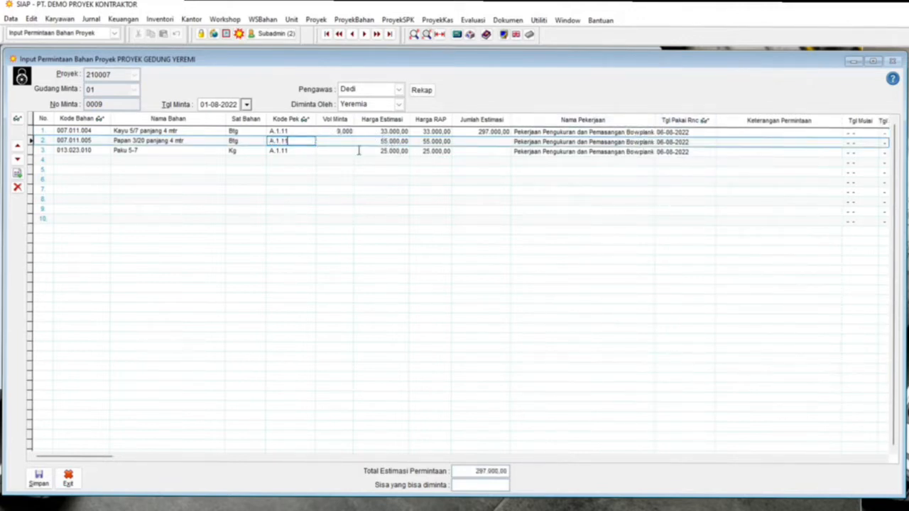
{"action": "left_click_drag", "start_coordinate": [319, 139], "coordinate": [364, 140]}
{"action": "type", "text": "9"}
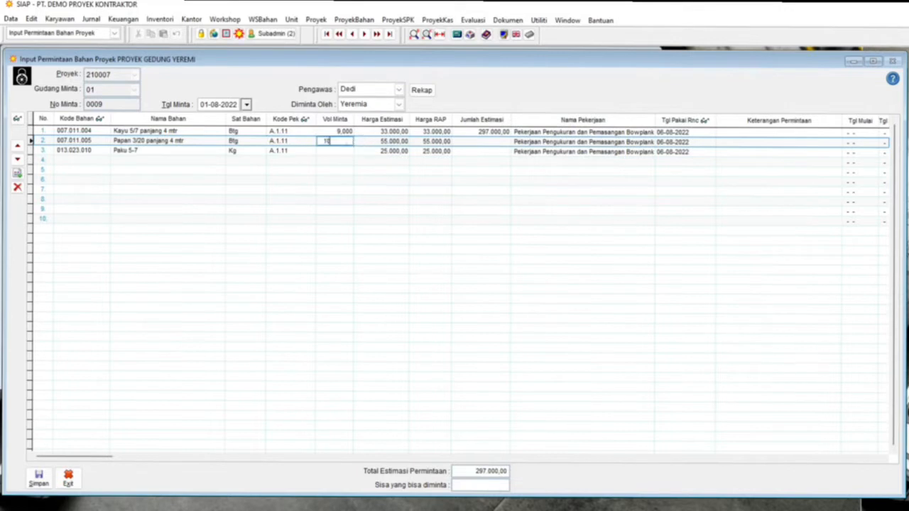
{"action": "key", "text": "Return"}
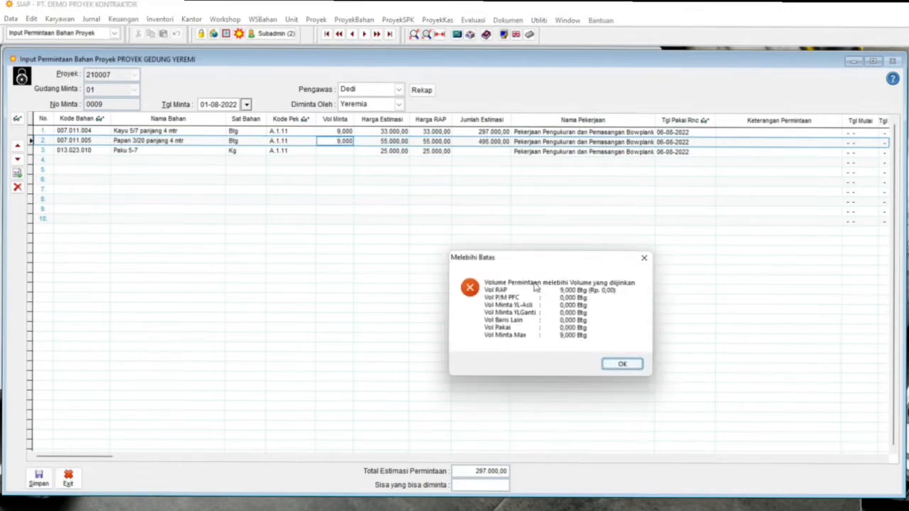
{"action": "left_click", "coordinate": [634, 364]}
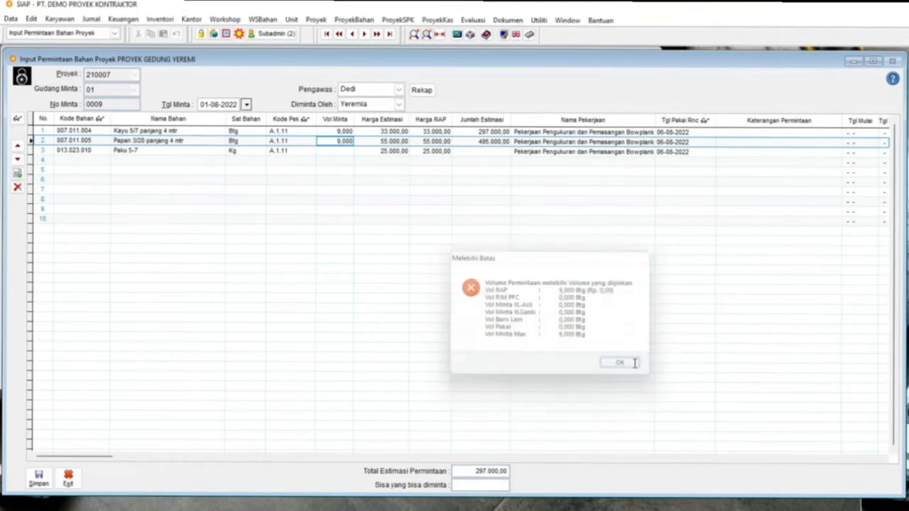
Set the requested volume of Paku 5-7 to 2,7 kg
{"action": "left_click", "coordinate": [332, 151]}
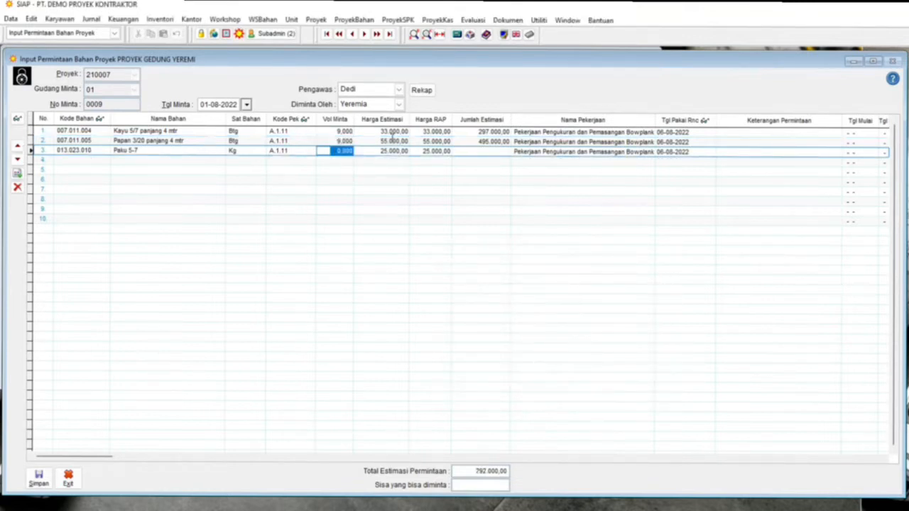
{"action": "type", "text": "2"}
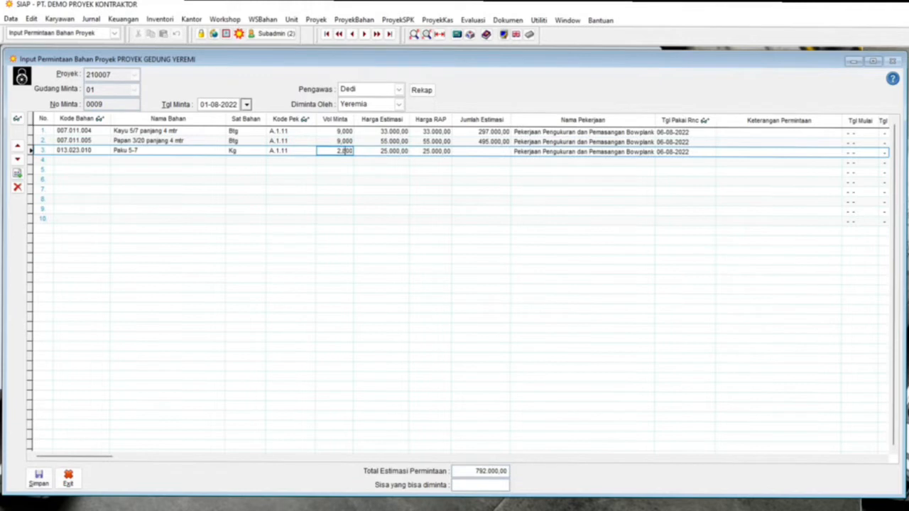
{"action": "type", "text": ",7"}
{"action": "key", "text": "Return"}
{"action": "left_click_drag", "start_coordinate": [332, 153], "coordinate": [362, 152]}
{"action": "type", "text": "2"}
{"action": "key", "text": "Return"}
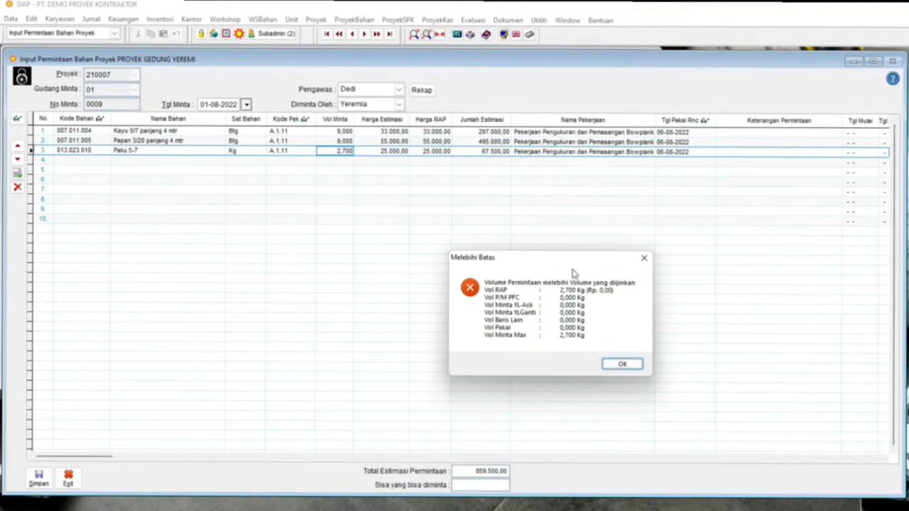
{"action": "left_click", "coordinate": [623, 365]}
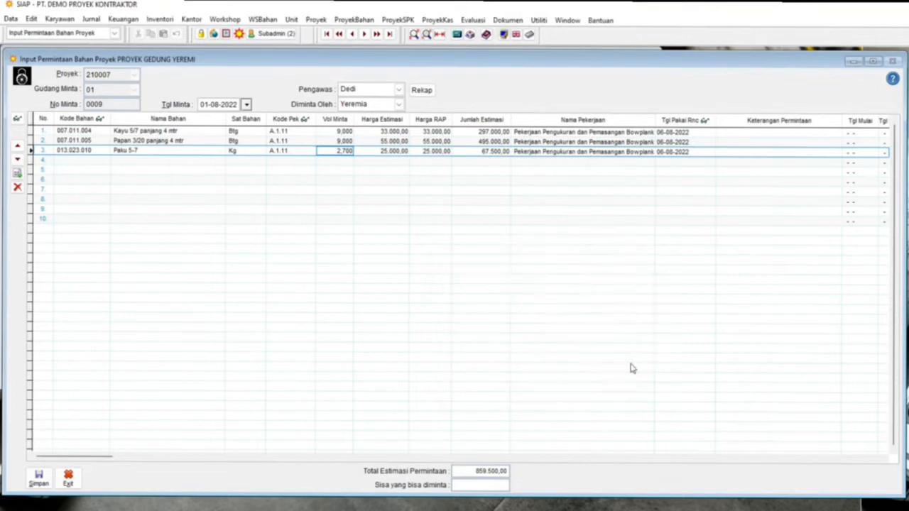
Set the planned use date of the Kayu 5/7, Papan 3/20 and Paku 5-7 rows to 08-08-2022
{"action": "left_click", "coordinate": [660, 132]}
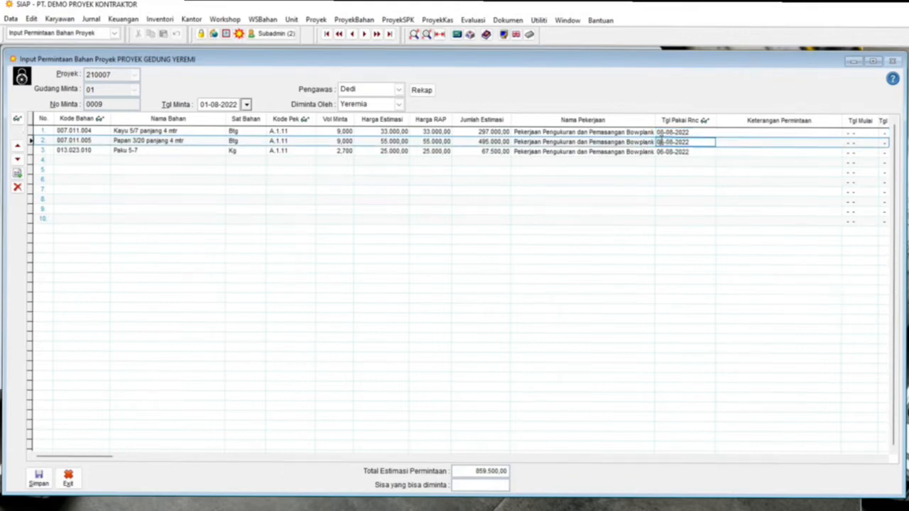
{"action": "left_click", "coordinate": [657, 151]}
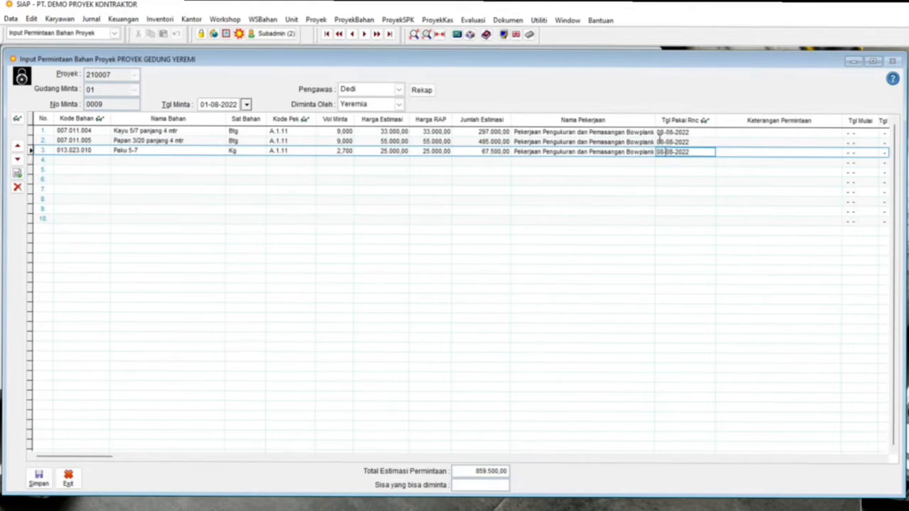
{"action": "left_click", "coordinate": [740, 132]}
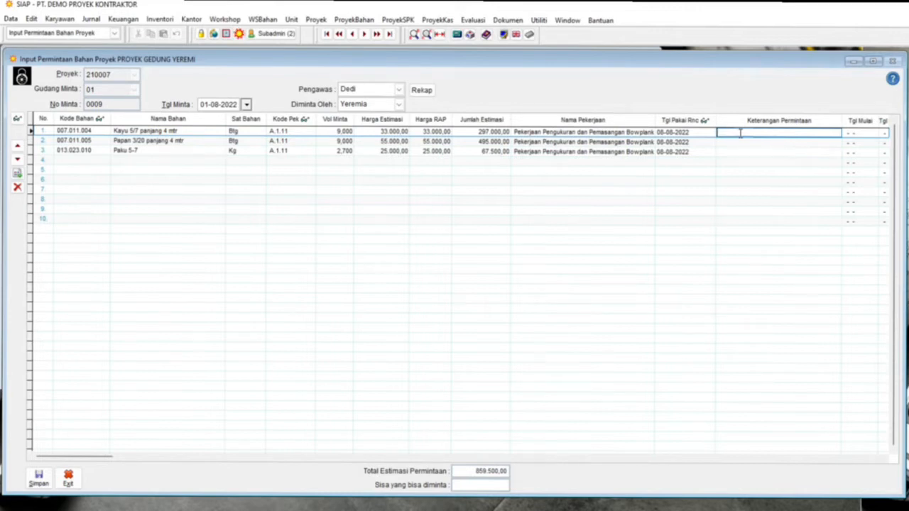
{"action": "type", "text": "seba"}
{"action": "key", "text": "BackSpace"}
{"action": "key", "text": "BackSpace"}
{"action": "key", "text": "BackSpace"}
{"action": "key", "text": "BackSpace"}
Save the material request and close its input form
{"action": "left_click", "coordinate": [40, 477]}
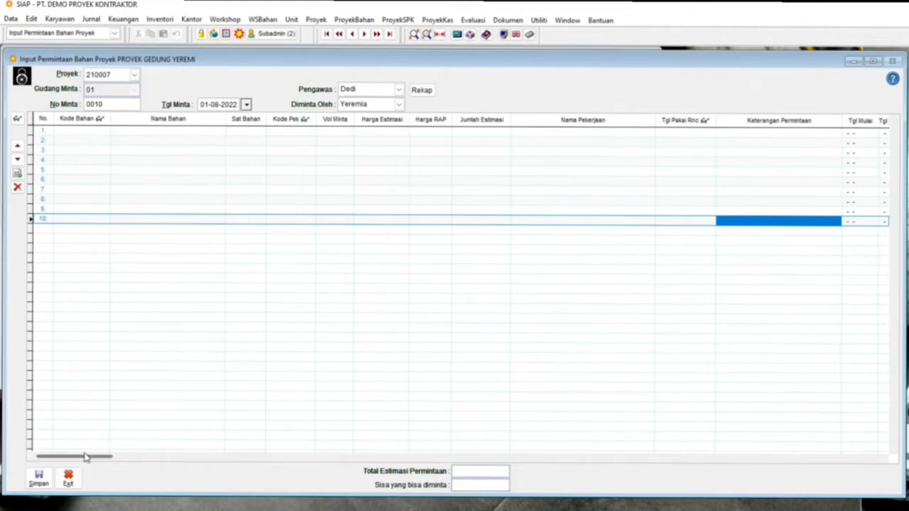
{"action": "left_click_drag", "start_coordinate": [133, 62], "coordinate": [132, 62]}
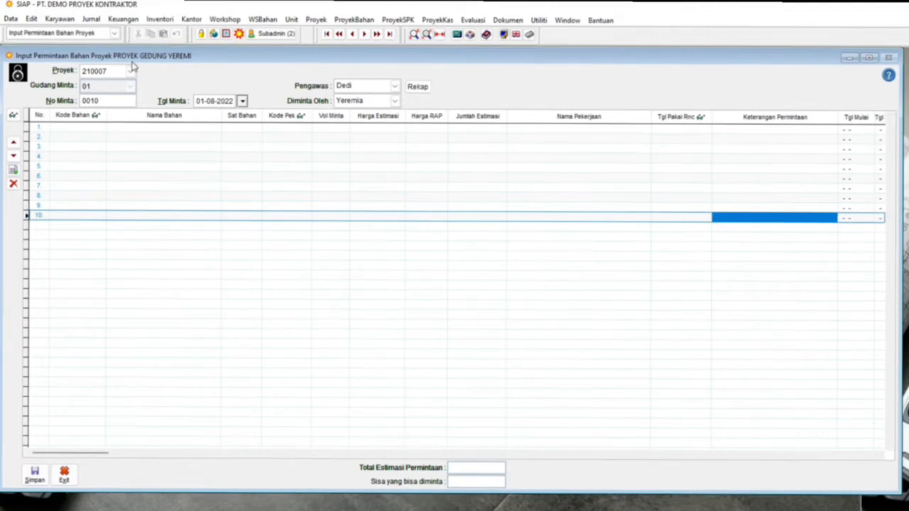
{"action": "left_click", "coordinate": [64, 474]}
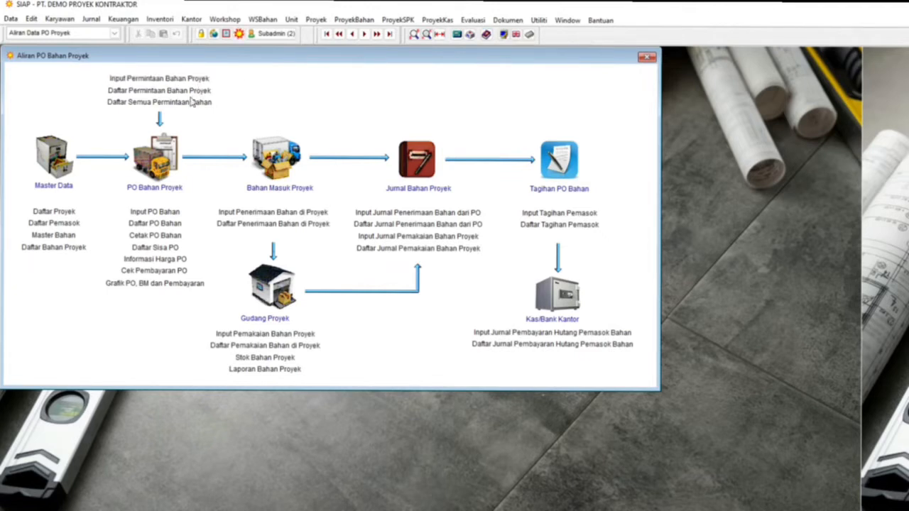
Open the list of all material requests and choose project 210007, PROYEK GEDUNG YEREMI, as its destination filter
{"action": "left_click", "coordinate": [176, 104]}
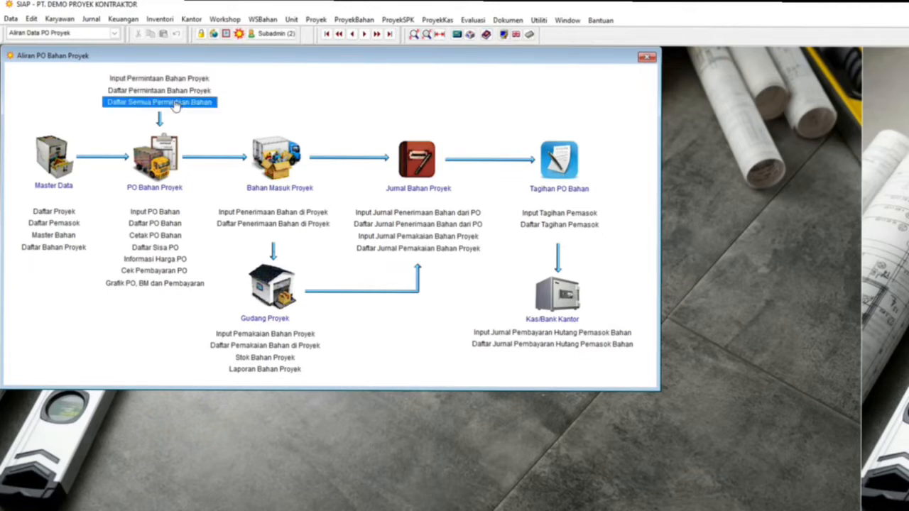
{"action": "double_click", "coordinate": [167, 108]}
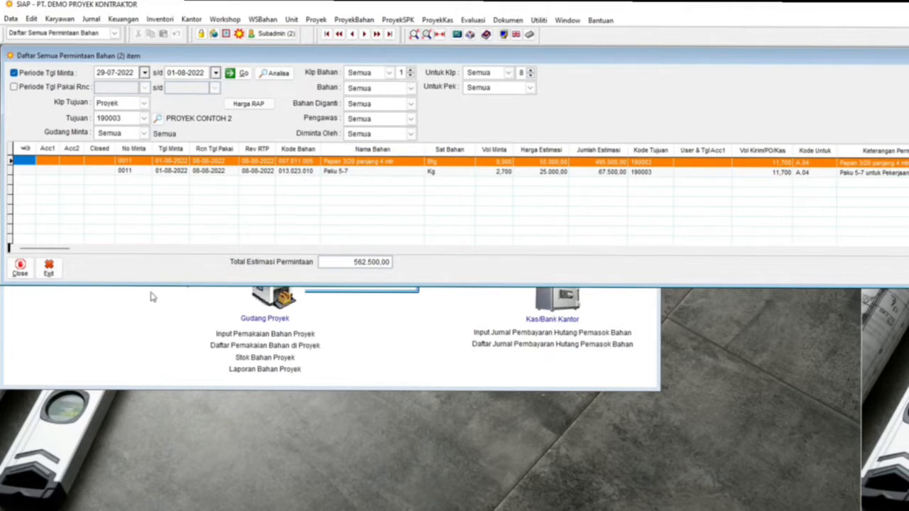
{"action": "left_click", "coordinate": [99, 72]}
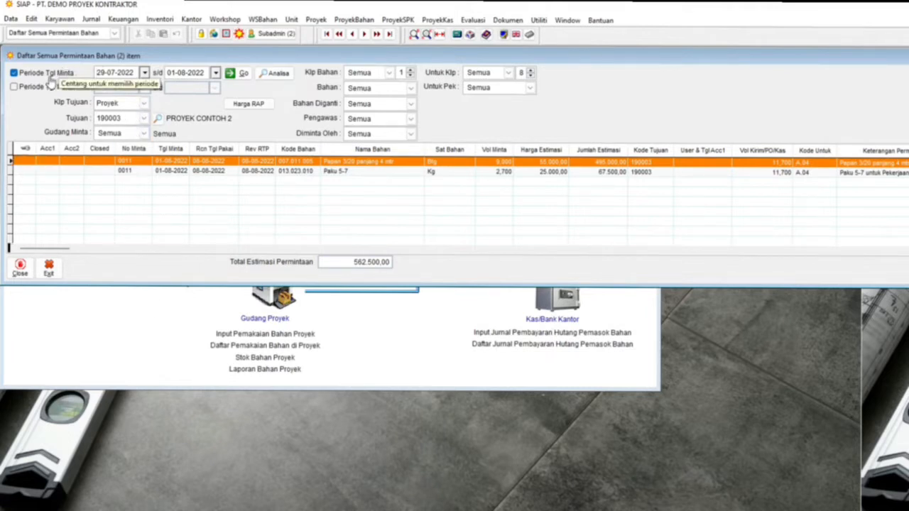
{"action": "left_click", "coordinate": [111, 105]}
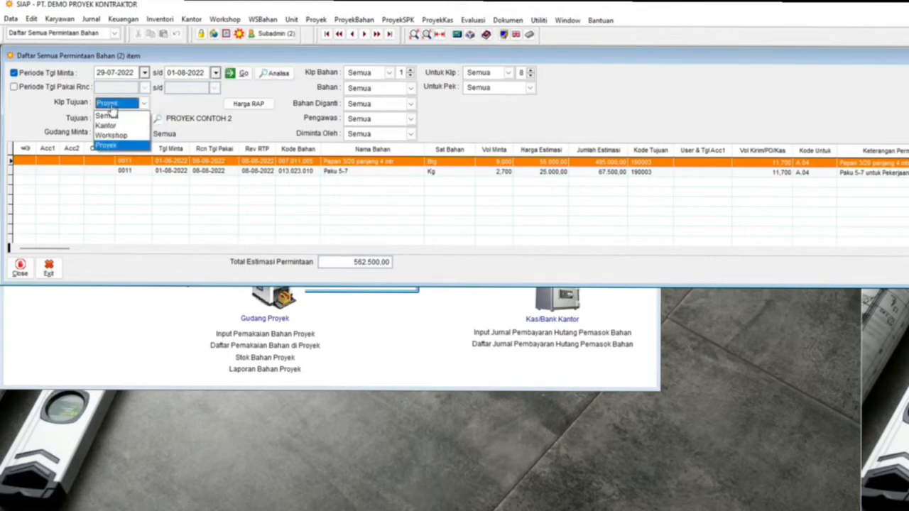
{"action": "left_click", "coordinate": [117, 105]}
{"action": "left_click", "coordinate": [117, 118]}
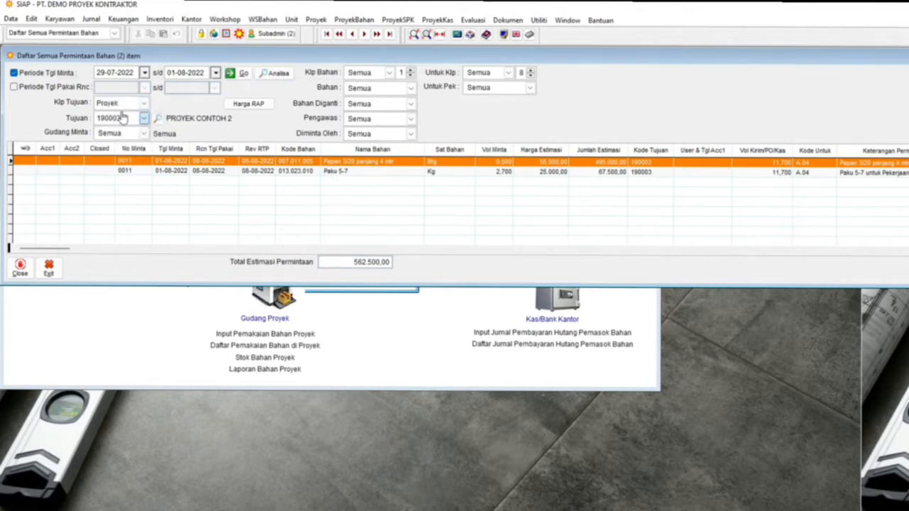
{"action": "left_click", "coordinate": [152, 220]}
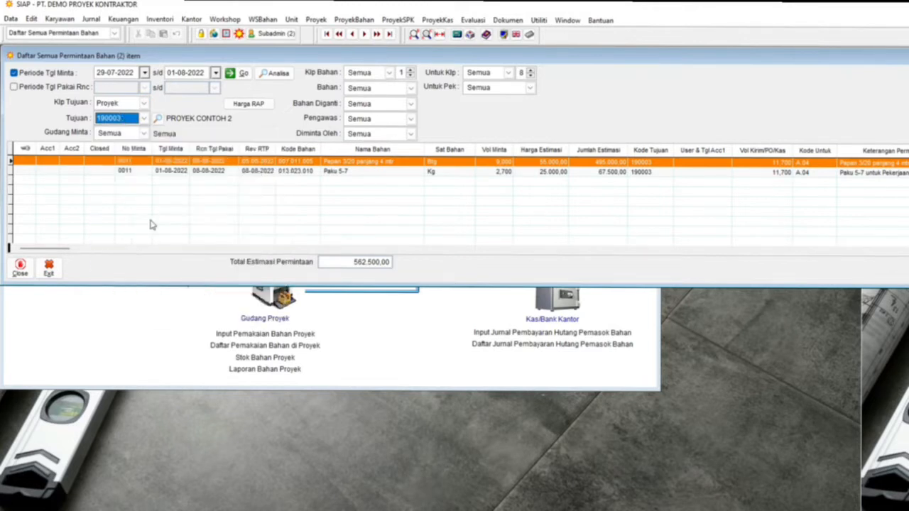
Restrict the request list to requesting warehouse 01 and reload it with the chosen filters
{"action": "left_click", "coordinate": [135, 137]}
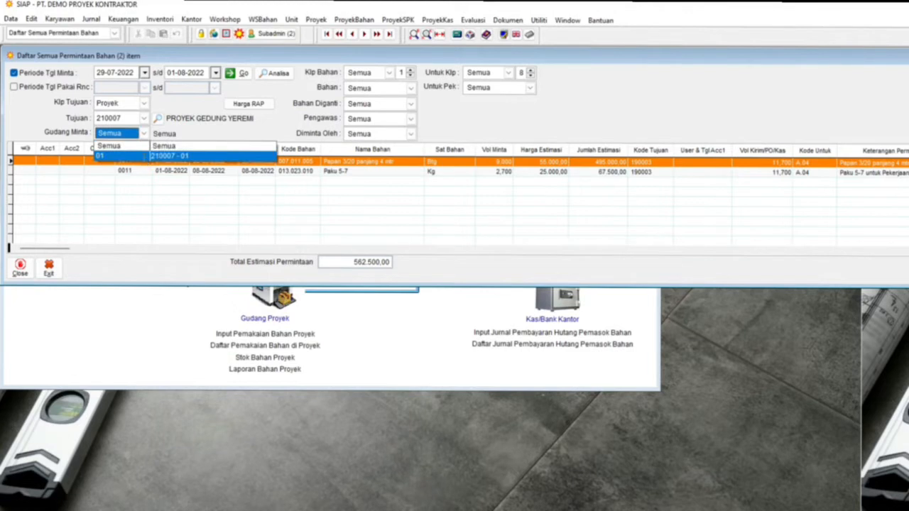
{"action": "left_click", "coordinate": [146, 156]}
{"action": "left_click", "coordinate": [124, 135]}
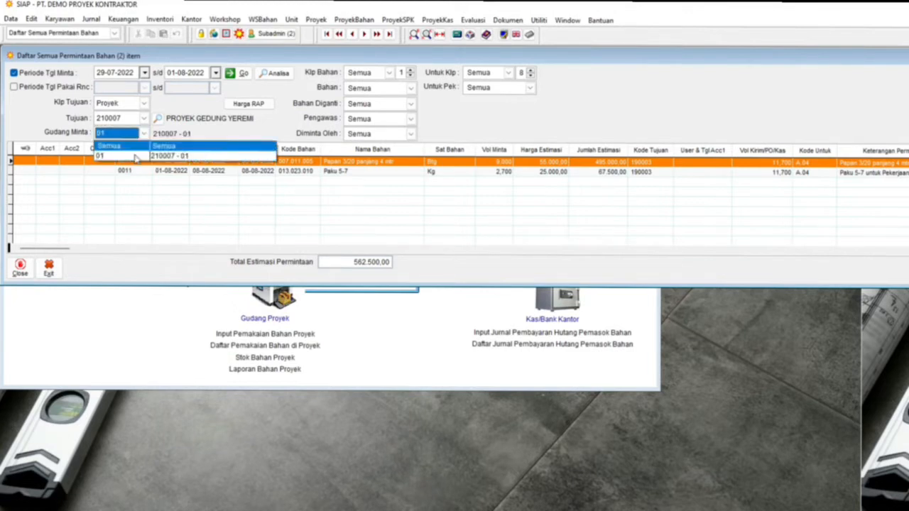
{"action": "left_click", "coordinate": [136, 155]}
{"action": "left_click", "coordinate": [214, 74]}
{"action": "left_click", "coordinate": [232, 79]}
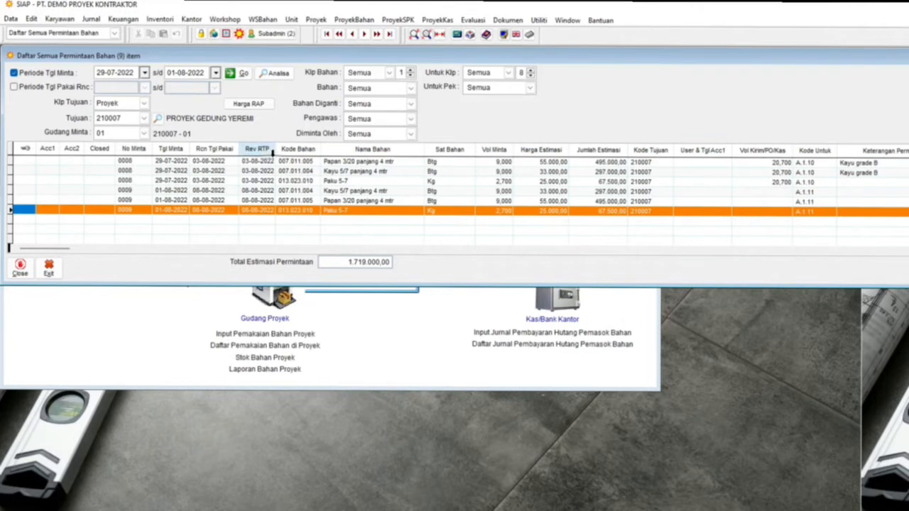
Sort the list by planned use date, set the request period's start to 01-08-2022, and reload the list
{"action": "left_click", "coordinate": [234, 149]}
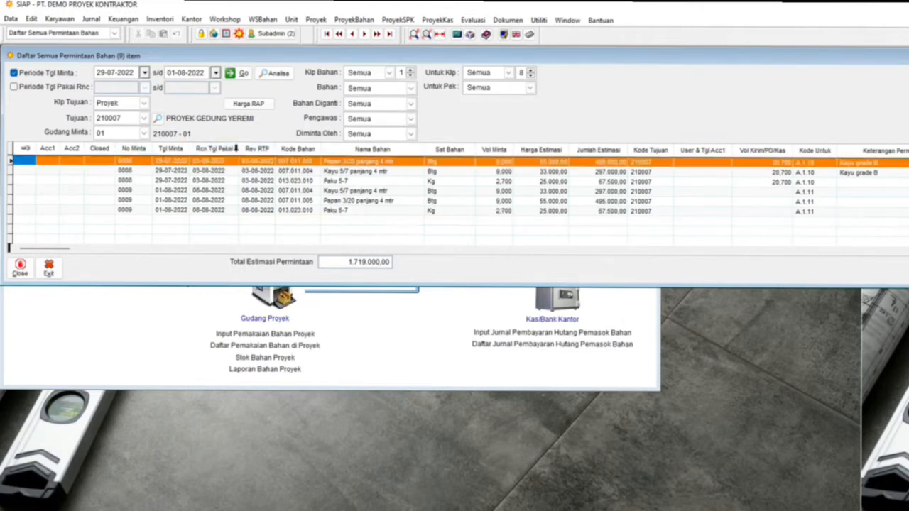
{"action": "left_click", "coordinate": [145, 72]}
{"action": "left_click", "coordinate": [190, 176]}
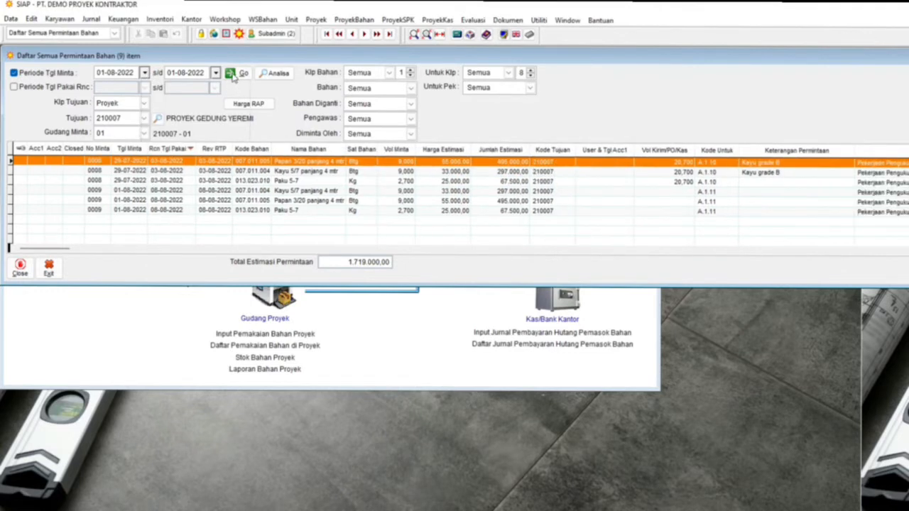
{"action": "left_click", "coordinate": [240, 74]}
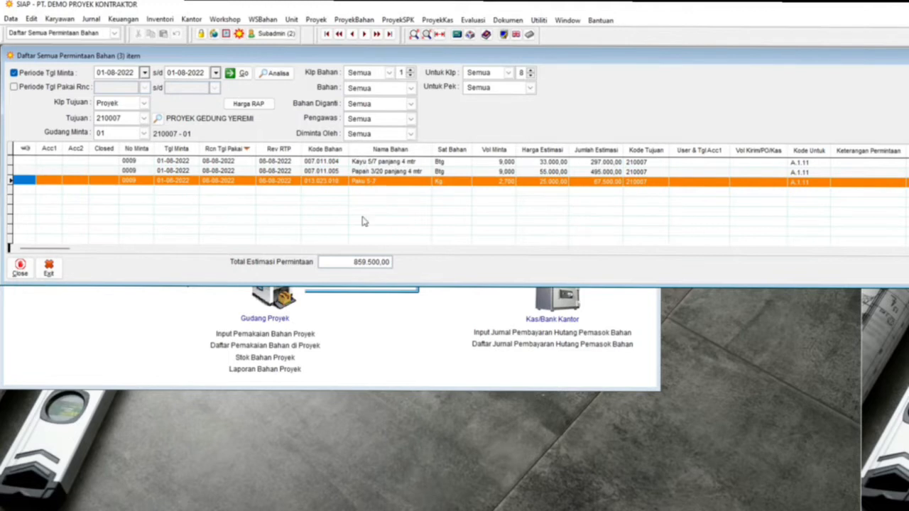
Enlarge the request list window and check the Kayu 5/7 and Paku 5-7 rows of the saved request
{"action": "left_click_drag", "start_coordinate": [419, 287], "coordinate": [432, 361]}
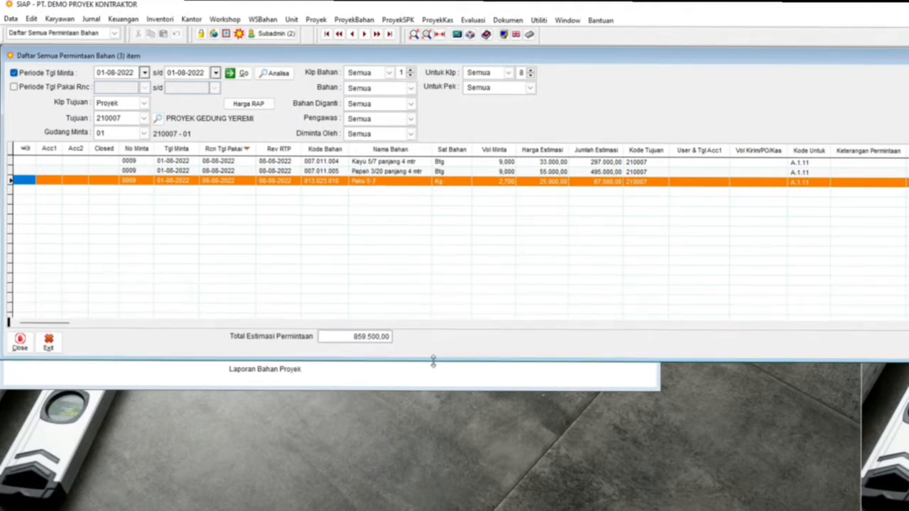
{"action": "left_click", "coordinate": [376, 162]}
{"action": "left_click", "coordinate": [386, 181]}
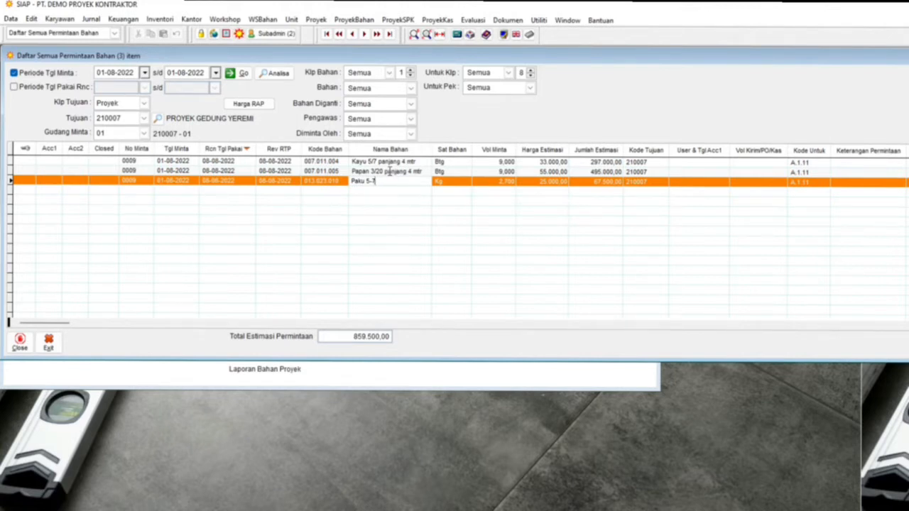
Analyse the requested Kayu 5/7 panjang 4 mtr, save its purchase plan (RPB), and return to the request list
{"action": "left_click", "coordinate": [389, 170]}
{"action": "left_click", "coordinate": [377, 162]}
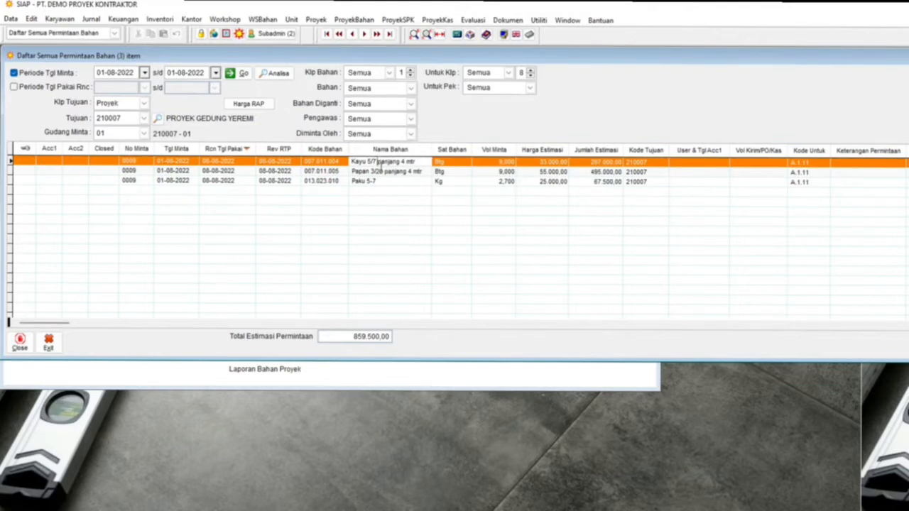
{"action": "left_click", "coordinate": [282, 72]}
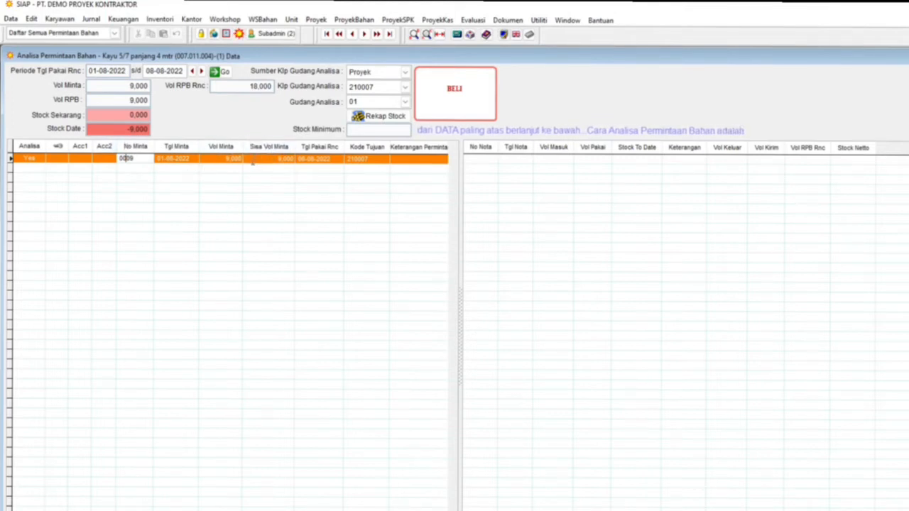
{"action": "left_click", "coordinate": [257, 158]}
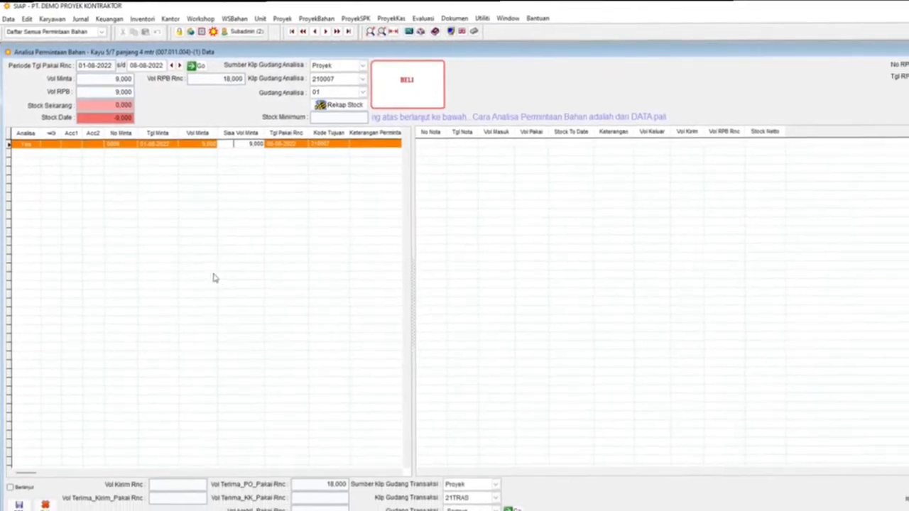
{"action": "left_click", "coordinate": [20, 487]}
{"action": "left_click", "coordinate": [43, 489]}
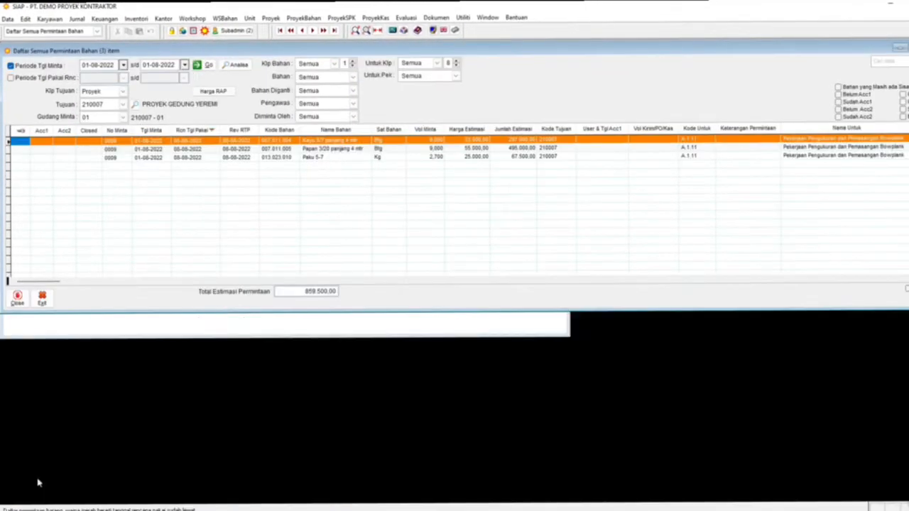
Analyse the requested Papan 3/20 panjang 4 mtr with continuous processing (Berlanjut) enabled and save its purchase plan (RPB)
{"action": "left_click", "coordinate": [250, 148]}
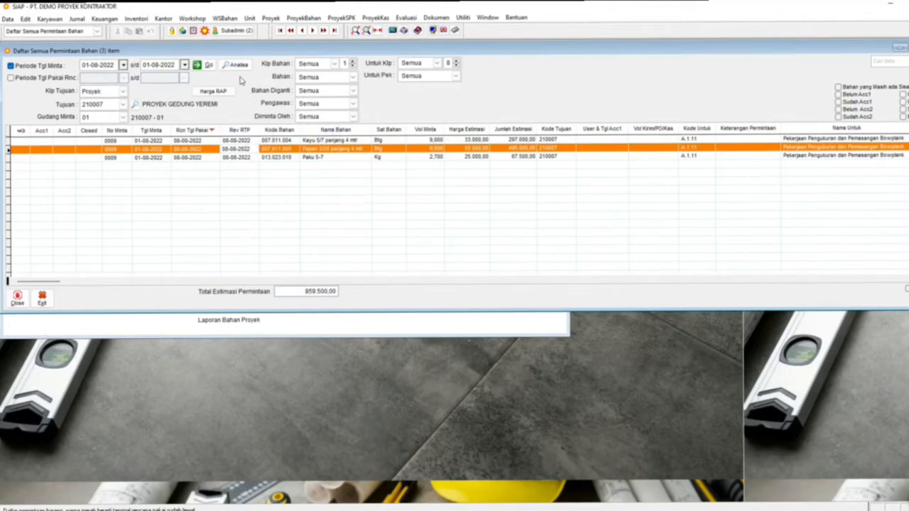
{"action": "left_click", "coordinate": [235, 65]}
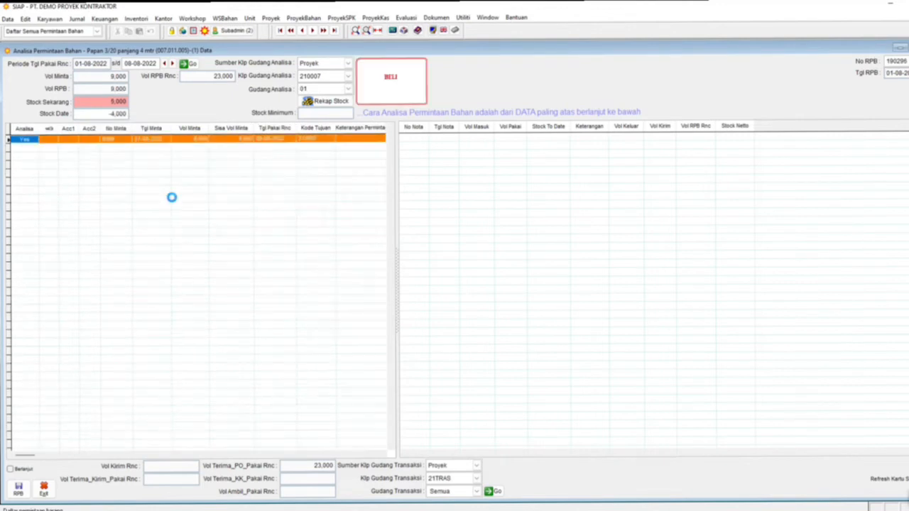
{"action": "left_click", "coordinate": [121, 139]}
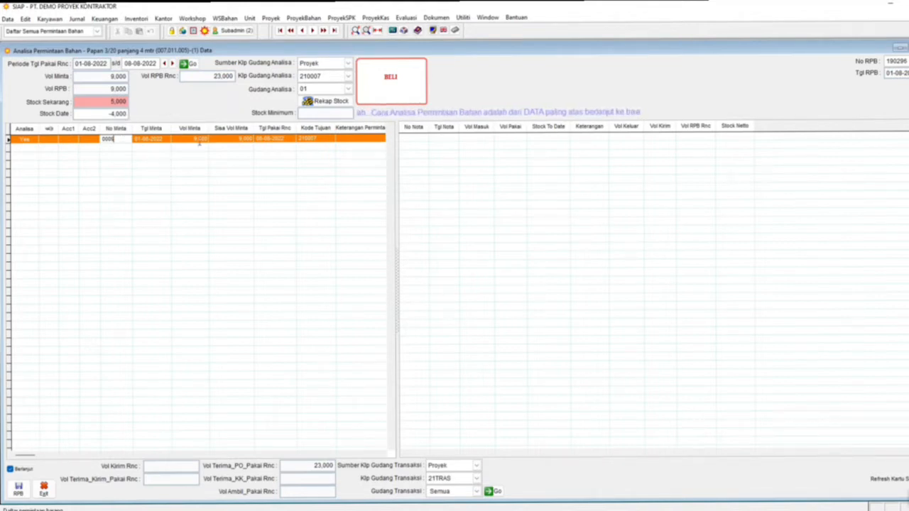
{"action": "left_click_drag", "start_coordinate": [171, 128], "coordinate": [164, 128]}
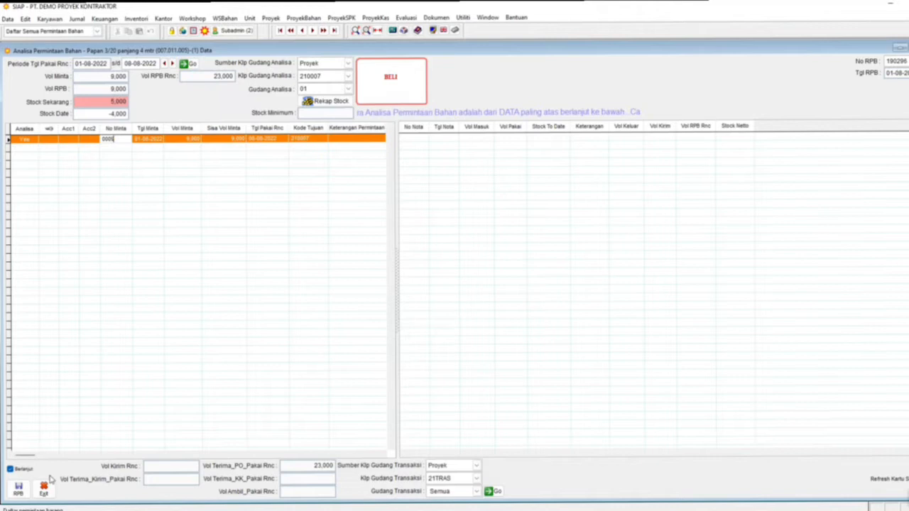
{"action": "left_click", "coordinate": [18, 494]}
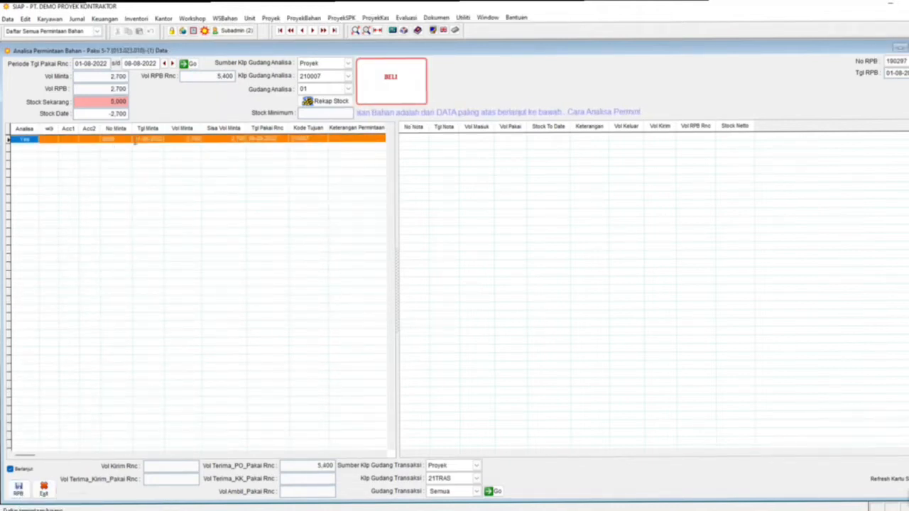
Save the purchase plan (RPB) for Paku 5-7 and close the list of all material requests
{"action": "left_click", "coordinate": [134, 139]}
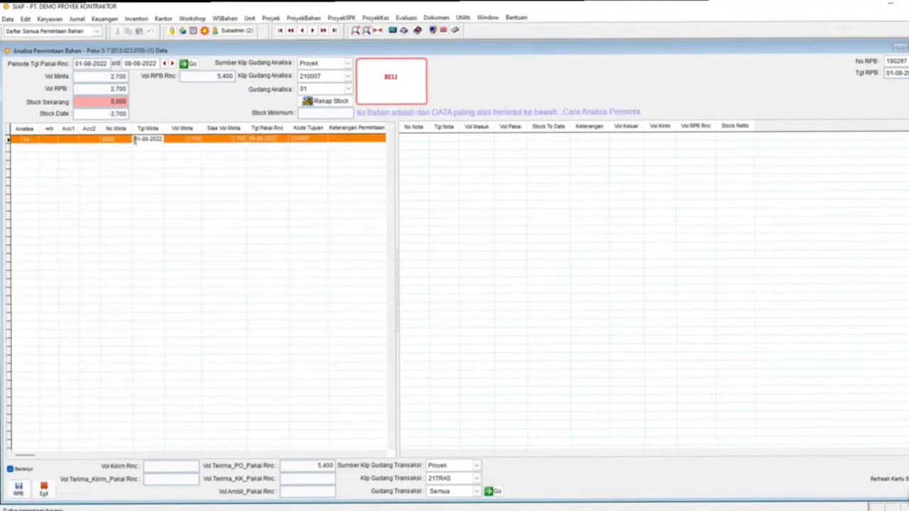
{"action": "left_click", "coordinate": [13, 495]}
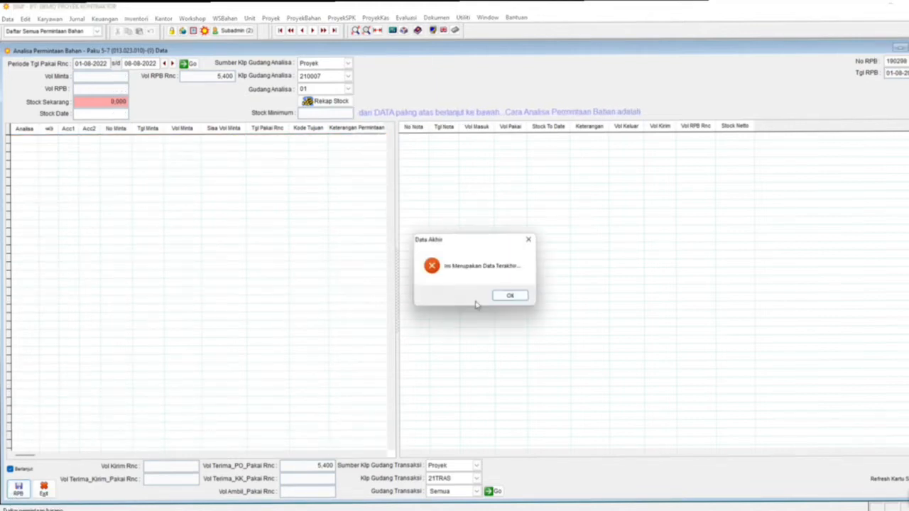
{"action": "left_click", "coordinate": [510, 295]}
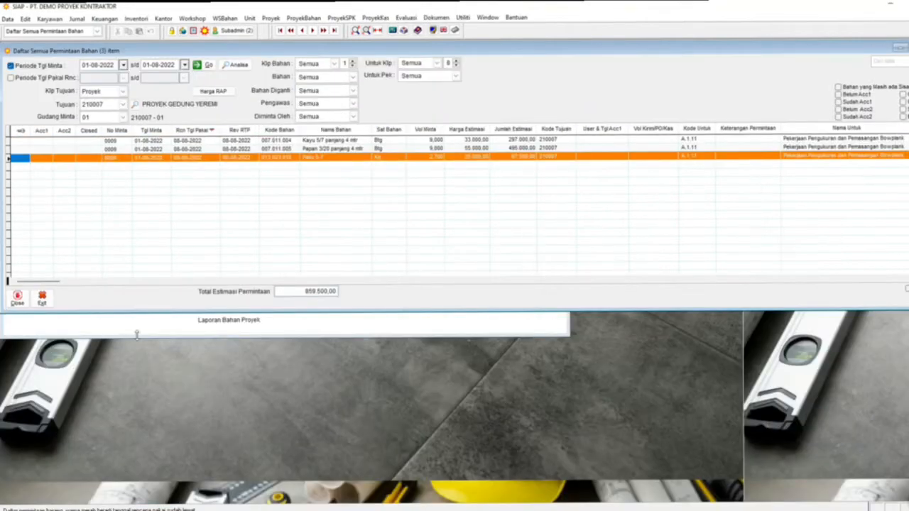
{"action": "left_click", "coordinate": [42, 300]}
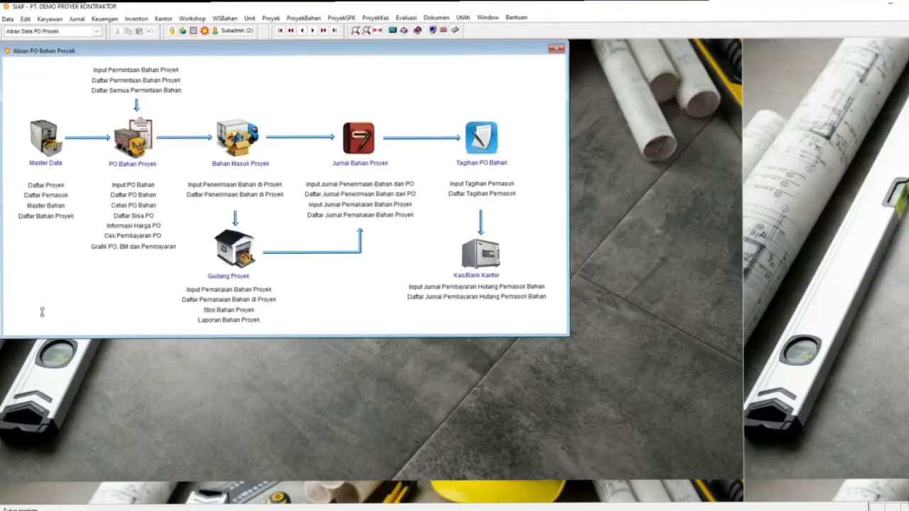
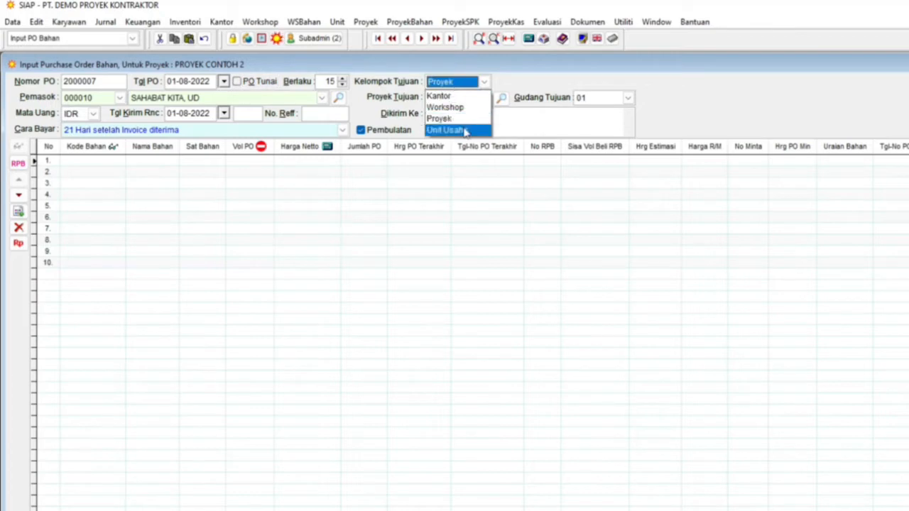
Set the purchase order's destination to project 210007, PROYEK GEDUNG YEREMI, and enter the delivery address
{"action": "left_click", "coordinate": [461, 119]}
{"action": "left_click", "coordinate": [462, 98]}
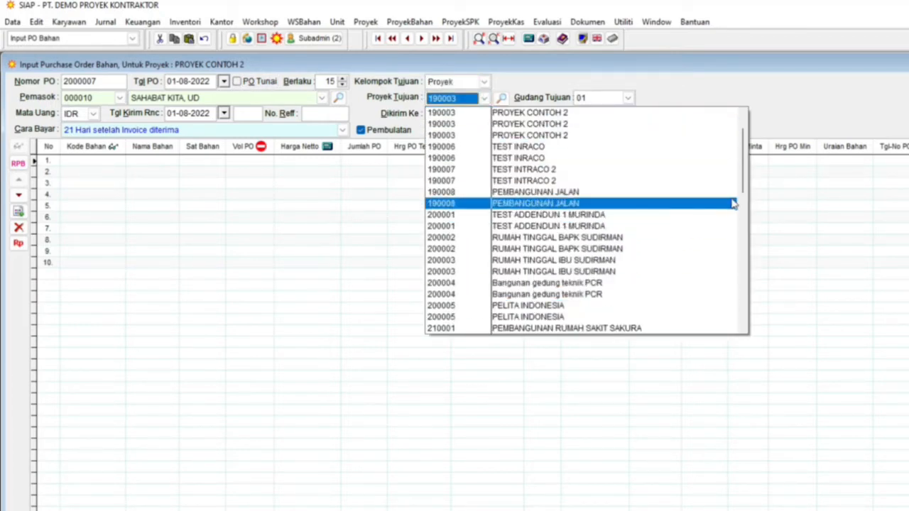
{"action": "left_click_drag", "start_coordinate": [743, 189], "coordinate": [749, 260]}
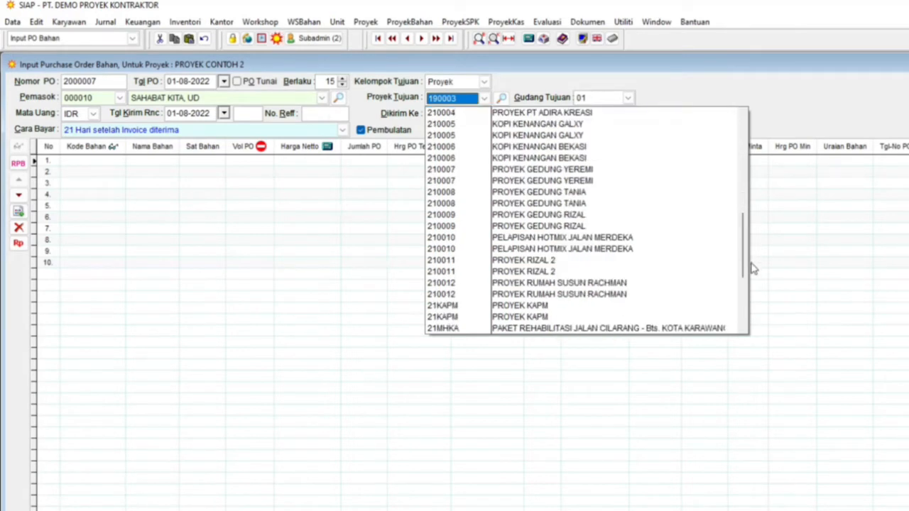
{"action": "left_click", "coordinate": [750, 256]}
{"action": "left_click", "coordinate": [442, 101]}
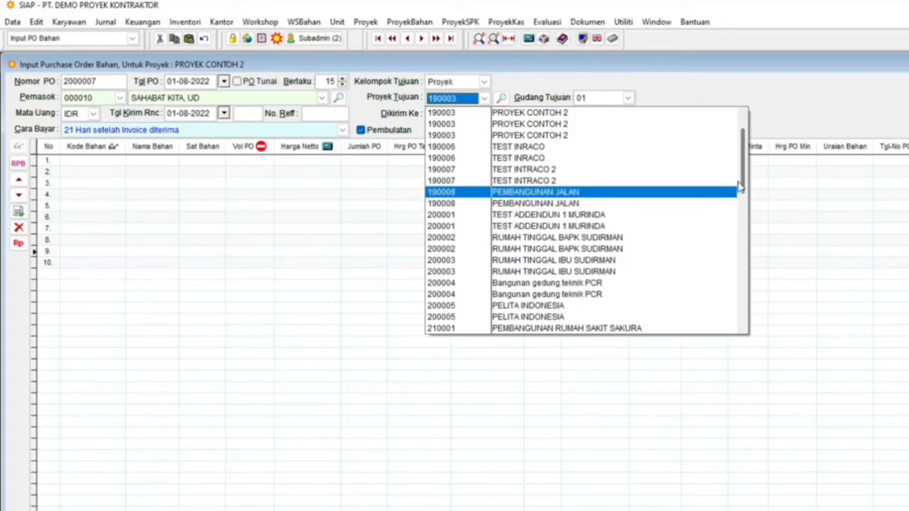
{"action": "left_click_drag", "start_coordinate": [739, 185], "coordinate": [739, 203]}
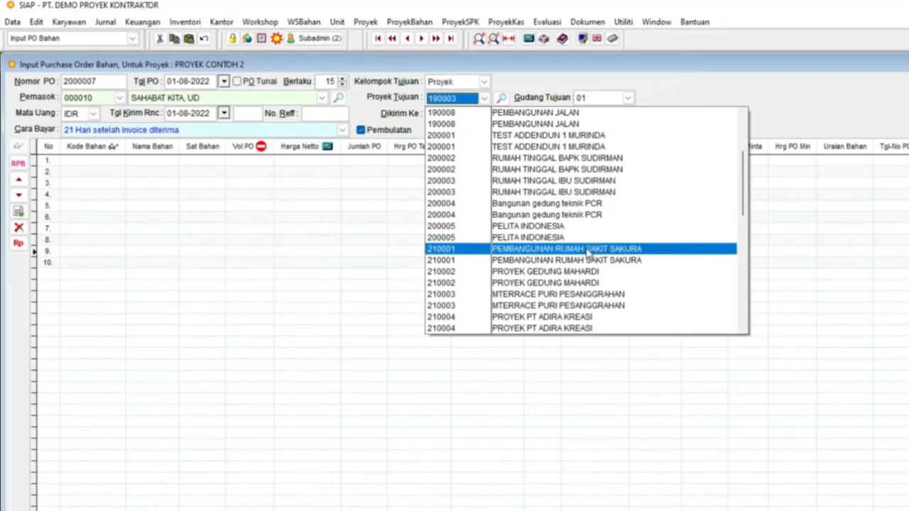
{"action": "left_click_drag", "start_coordinate": [742, 184], "coordinate": [738, 209]}
{"action": "left_click", "coordinate": [554, 317]}
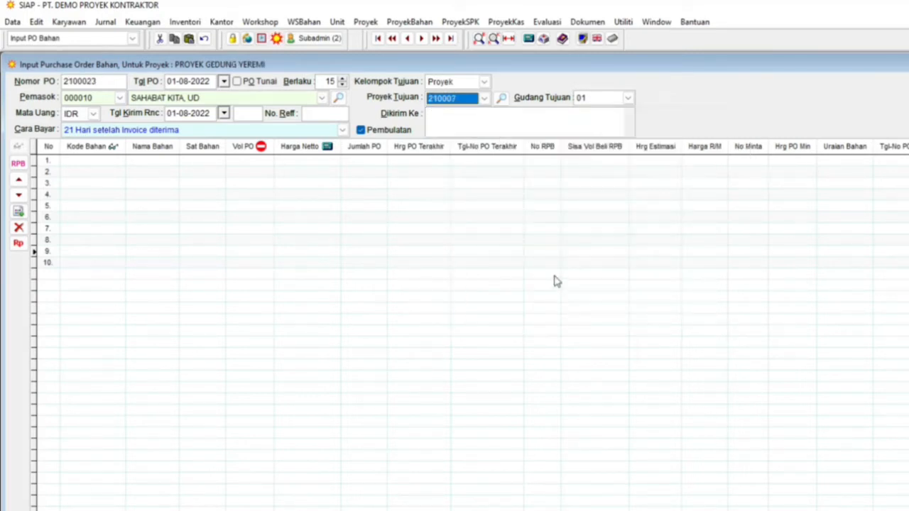
{"action": "left_click", "coordinate": [461, 122]}
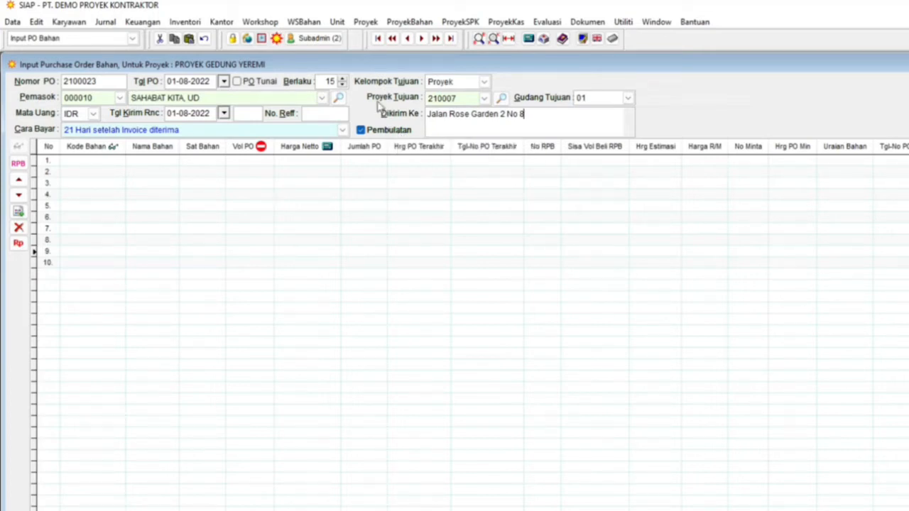
Set the purchase order's payment terms to 7 Hari setelah Invoice diterima and its planned delivery date to 06-08-2022
{"action": "left_click", "coordinate": [80, 133]}
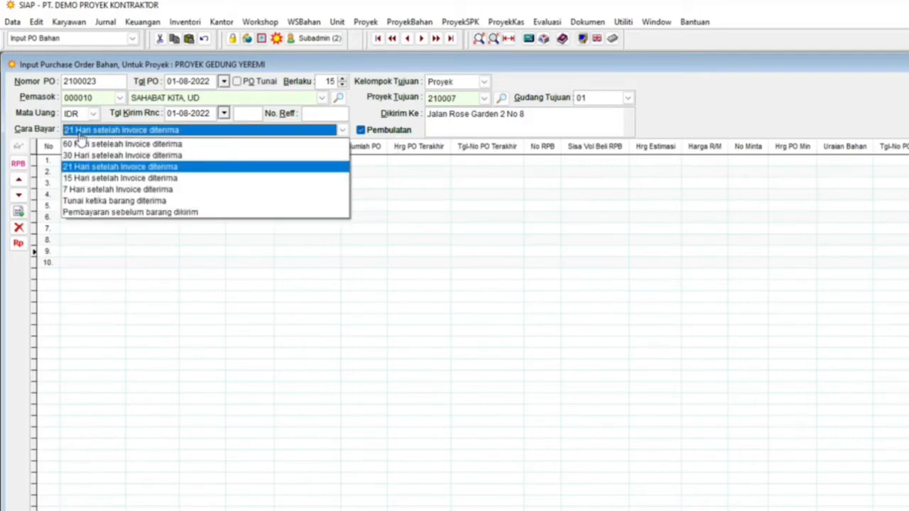
{"action": "left_click", "coordinate": [91, 192]}
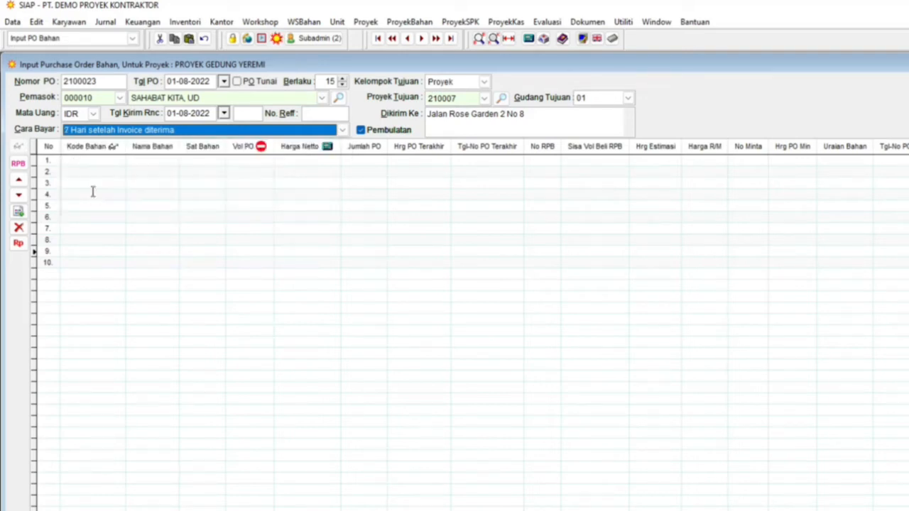
{"action": "left_click", "coordinate": [165, 131]}
{"action": "left_click", "coordinate": [135, 212]}
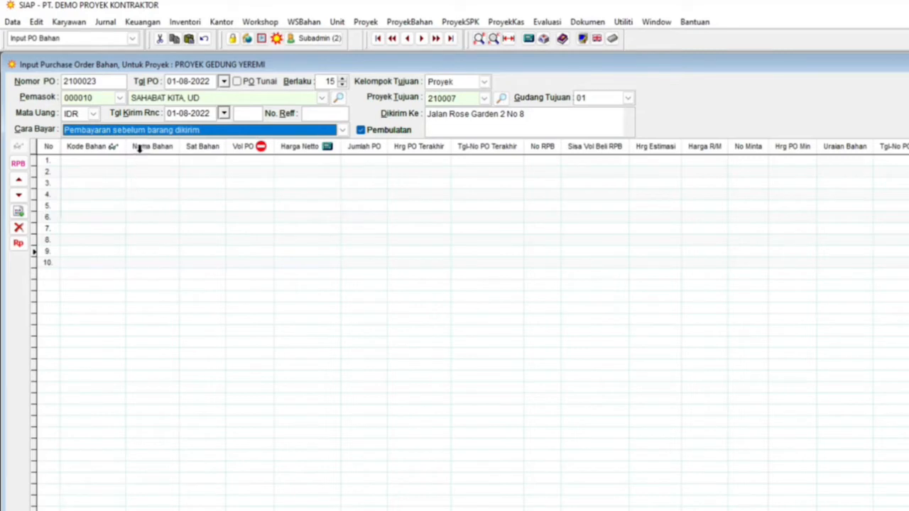
{"action": "left_click", "coordinate": [139, 130]}
{"action": "left_click", "coordinate": [124, 192]}
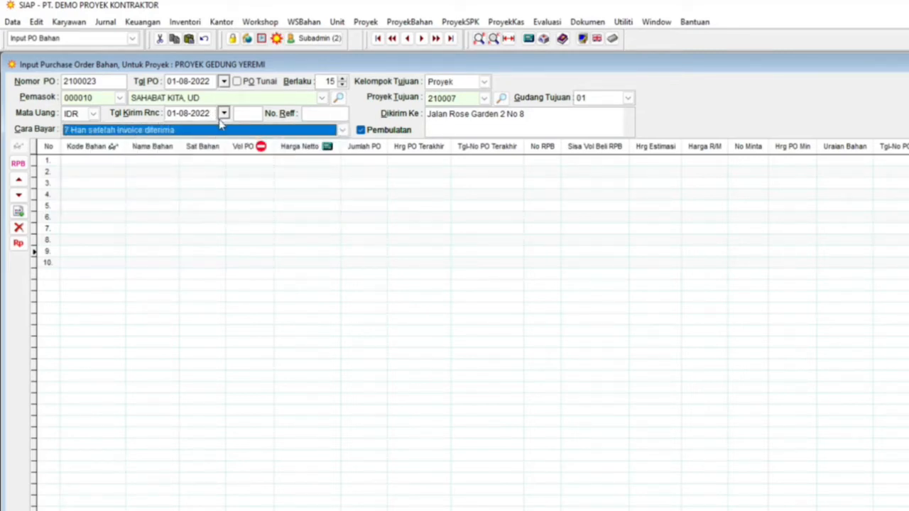
{"action": "left_click", "coordinate": [223, 114]}
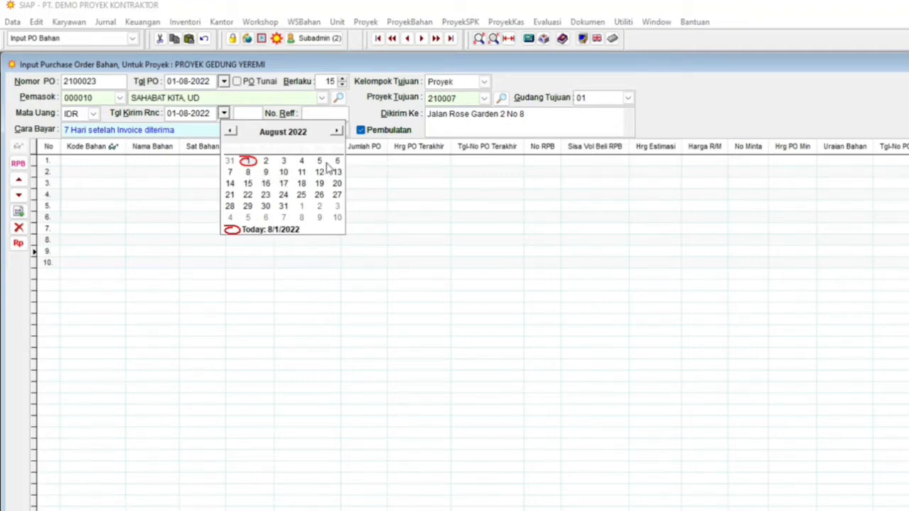
{"action": "left_click", "coordinate": [337, 162]}
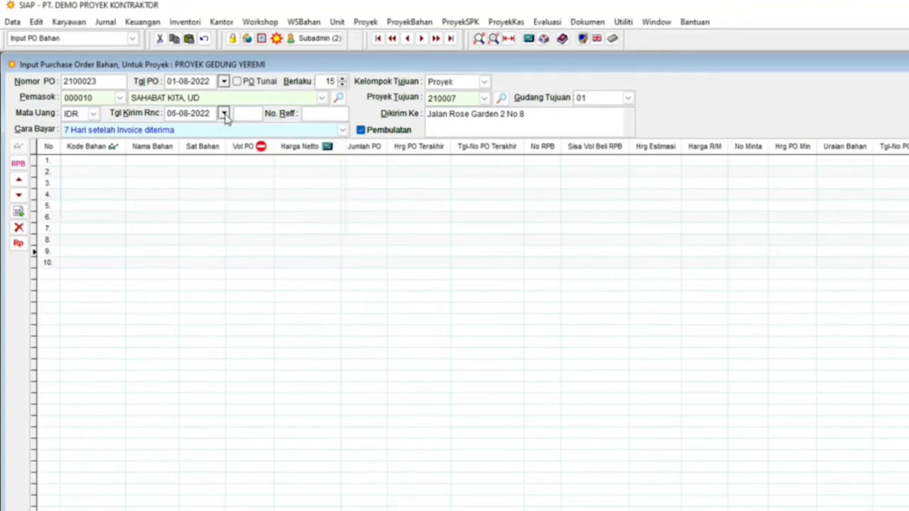
Open the project's material purchase plans and reload them without the planned purchase and use date filters
{"action": "left_click", "coordinate": [17, 166]}
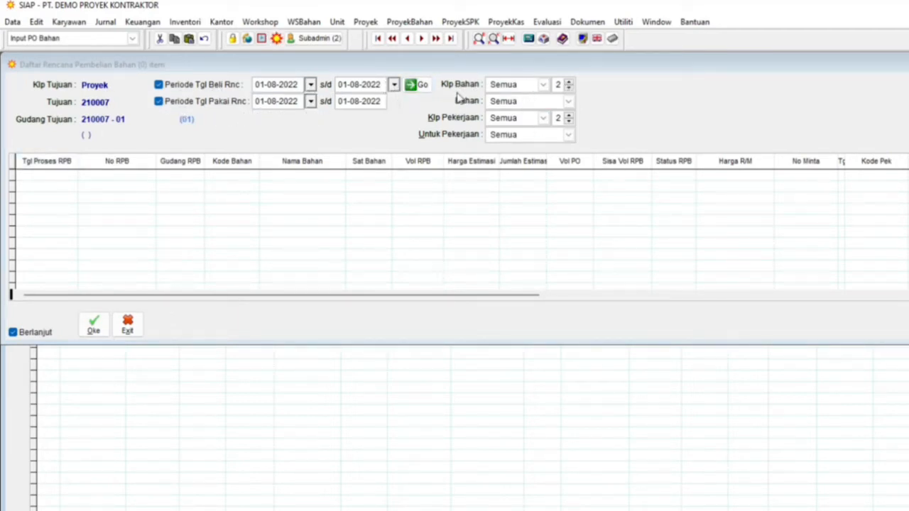
{"action": "left_click", "coordinate": [417, 84]}
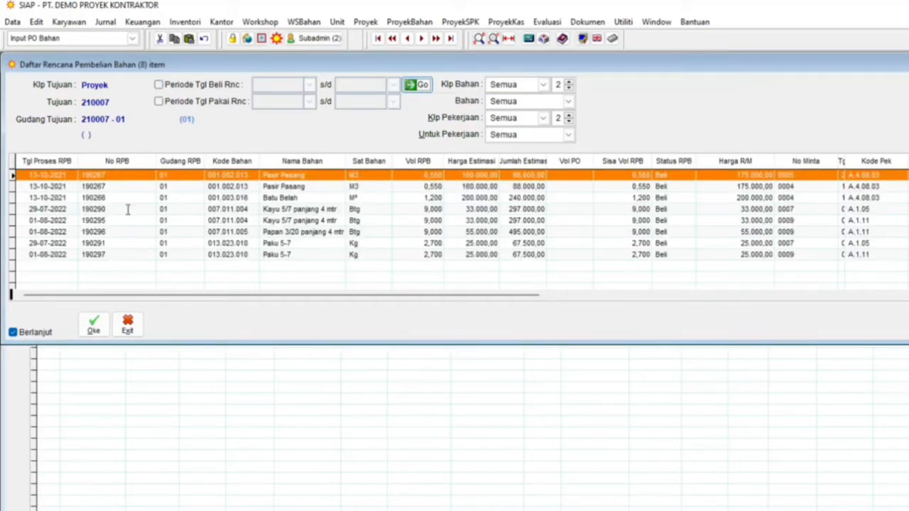
{"action": "left_click", "coordinate": [141, 255]}
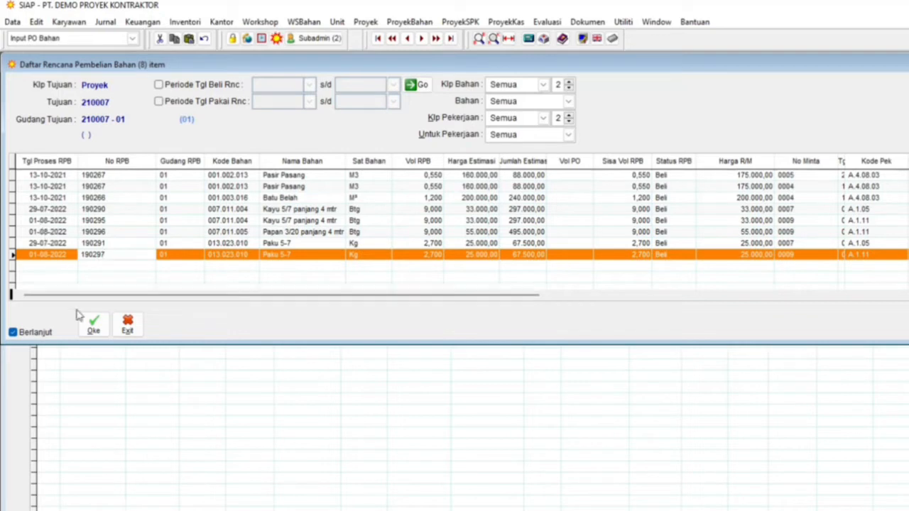
Add the Kayu 5/7, Papan 3/20 and Paku 5-7 purchase plans dated 01-08-2022 to the purchase order
{"action": "left_click", "coordinate": [65, 221]}
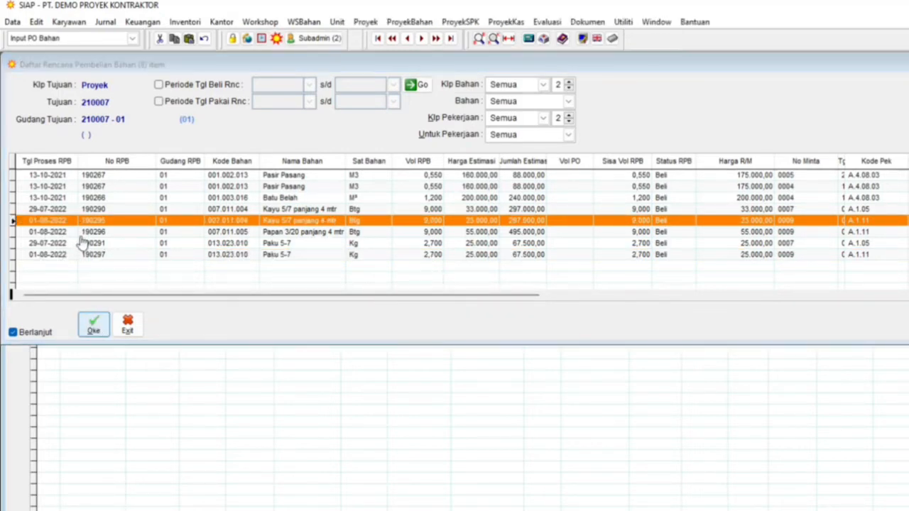
{"action": "left_click", "coordinate": [66, 232]}
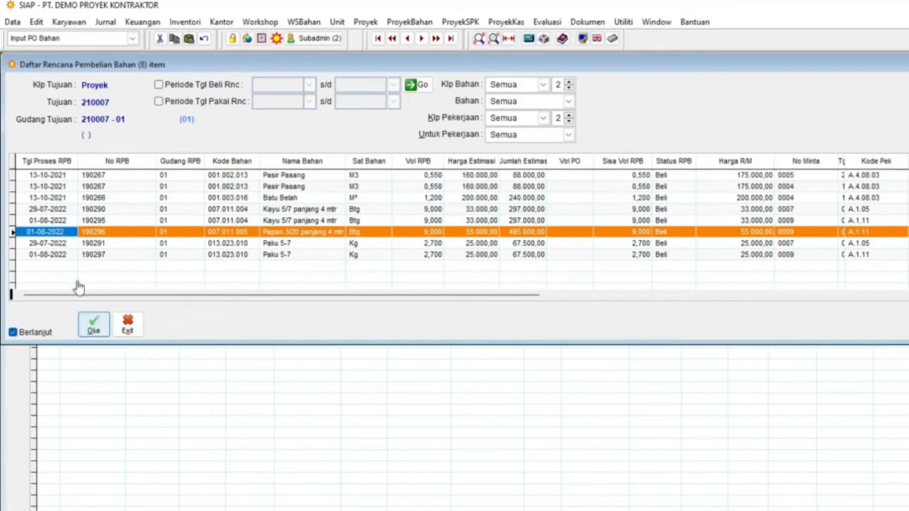
{"action": "left_click", "coordinate": [65, 254]}
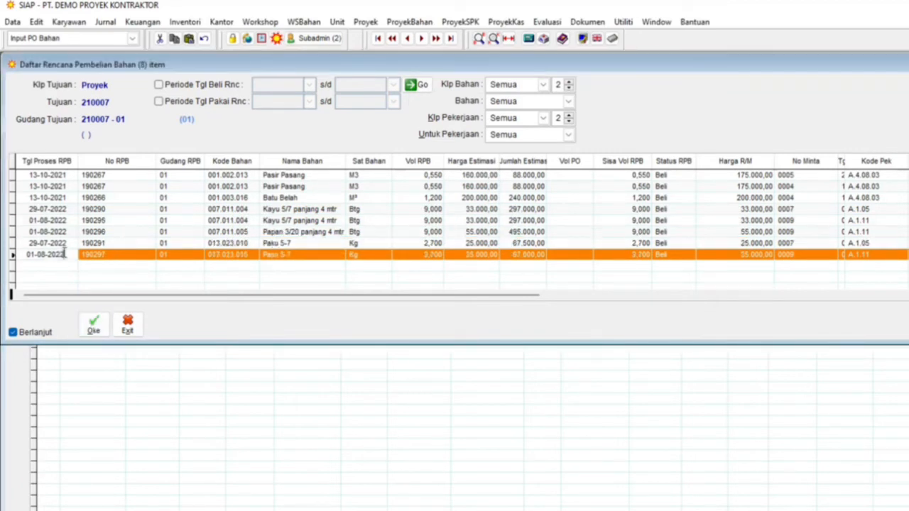
{"action": "left_click", "coordinate": [91, 333]}
{"action": "left_click", "coordinate": [131, 331]}
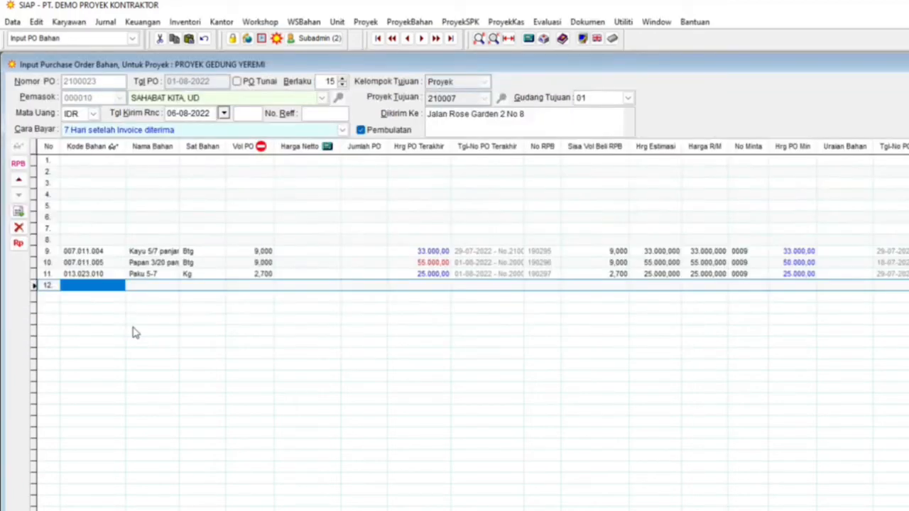
Move the Kayu 5/7 line up to the first row of the purchase order
{"action": "left_click", "coordinate": [46, 251]}
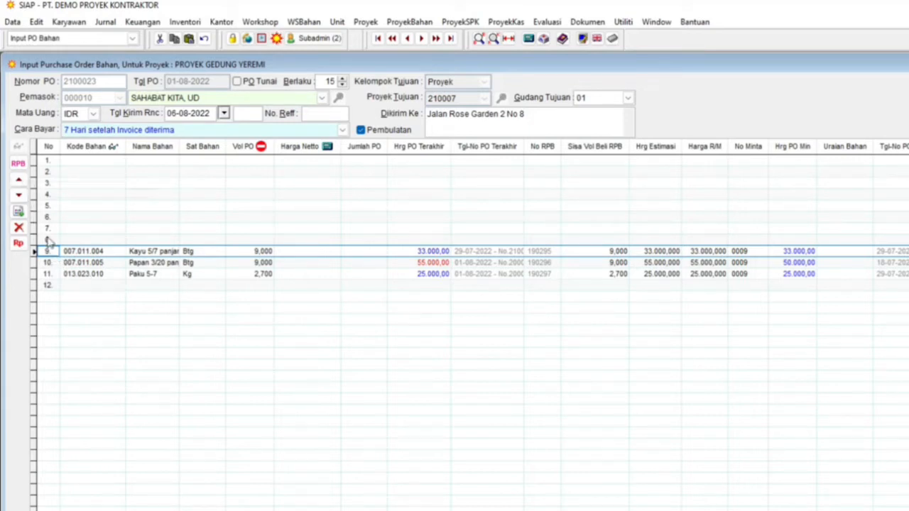
{"action": "left_click", "coordinate": [18, 186]}
{"action": "left_click", "coordinate": [18, 185]}
{"action": "left_click", "coordinate": [17, 186]}
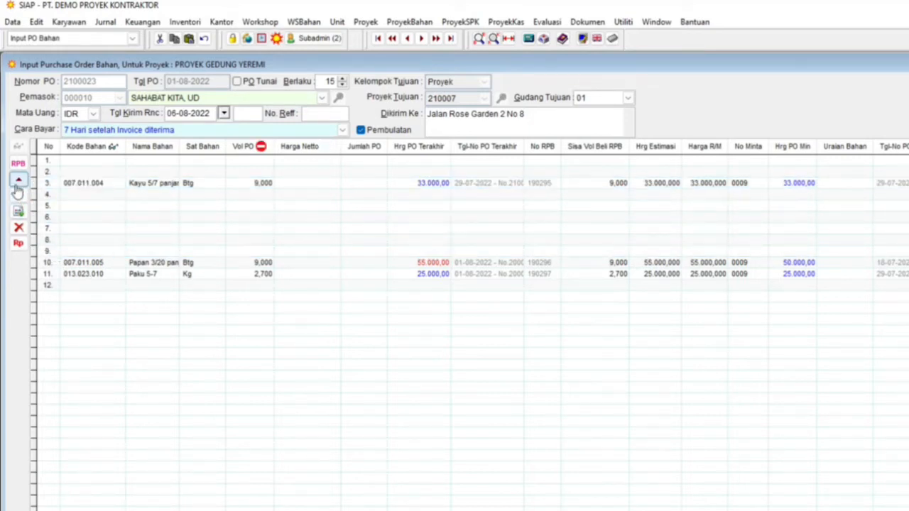
{"action": "left_click", "coordinate": [18, 186]}
Move the Papan 3/20 line up to the second row of the purchase order
{"action": "left_click", "coordinate": [78, 260]}
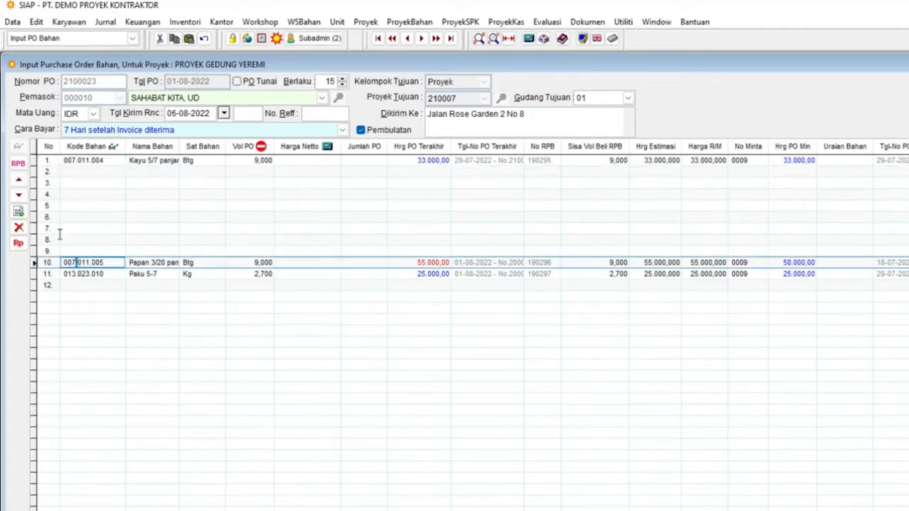
{"action": "left_click", "coordinate": [18, 184]}
{"action": "left_click", "coordinate": [18, 184]}
{"action": "left_click", "coordinate": [18, 184]}
{"action": "left_click", "coordinate": [19, 183]}
{"action": "left_click", "coordinate": [19, 184]}
{"action": "left_click", "coordinate": [19, 184]}
{"action": "left_click", "coordinate": [18, 184]}
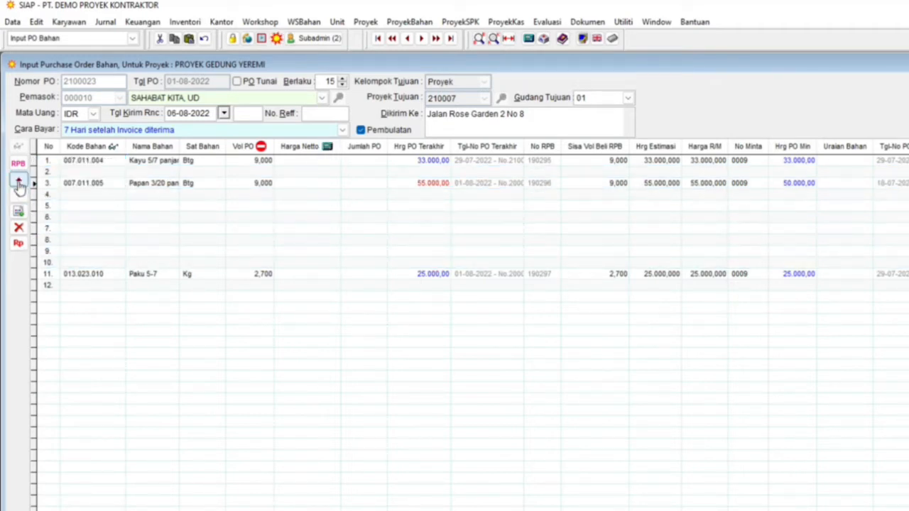
{"action": "left_click", "coordinate": [18, 184]}
Move the Paku 5-7 line up to the third row of the purchase order
{"action": "left_click", "coordinate": [18, 195]}
{"action": "left_click", "coordinate": [19, 182]}
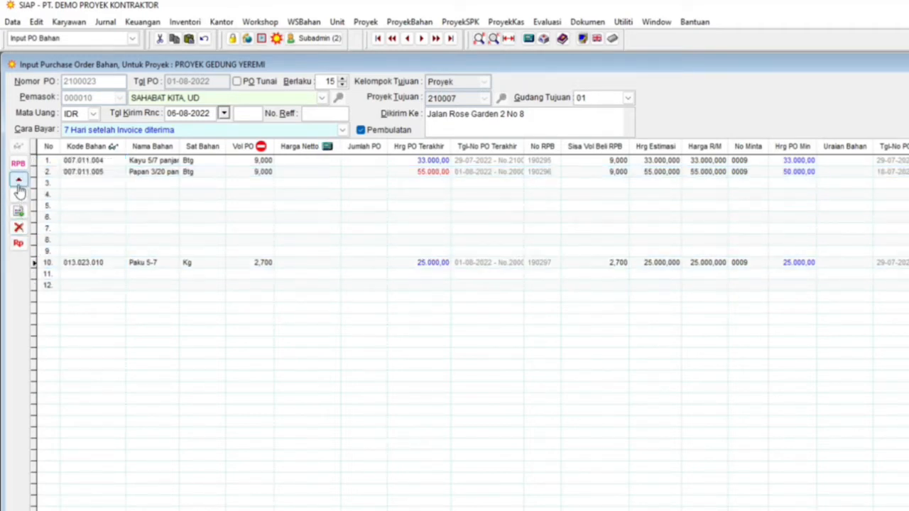
{"action": "left_click", "coordinate": [18, 181]}
{"action": "left_click", "coordinate": [18, 182]}
{"action": "left_click", "coordinate": [18, 182]}
{"action": "left_click", "coordinate": [19, 182]}
{"action": "left_click", "coordinate": [18, 182]}
{"action": "left_click", "coordinate": [19, 182]}
{"action": "left_click", "coordinate": [18, 182]}
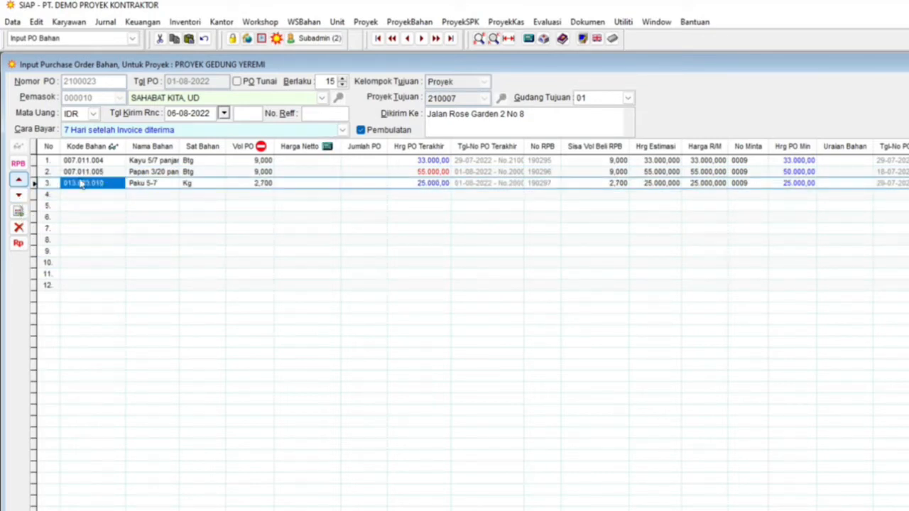
Fill in net prices of 33.000 for Kayu 5/7, 55.000 for Papan 3/20 and 25.000 for Paku 5-7
{"action": "left_click", "coordinate": [291, 162]}
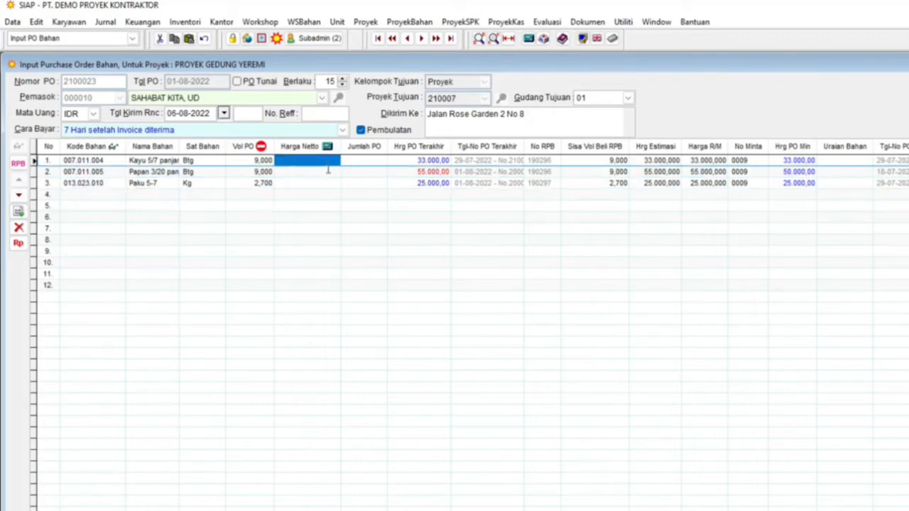
{"action": "left_click", "coordinate": [306, 161]}
{"action": "left_click", "coordinate": [330, 148]}
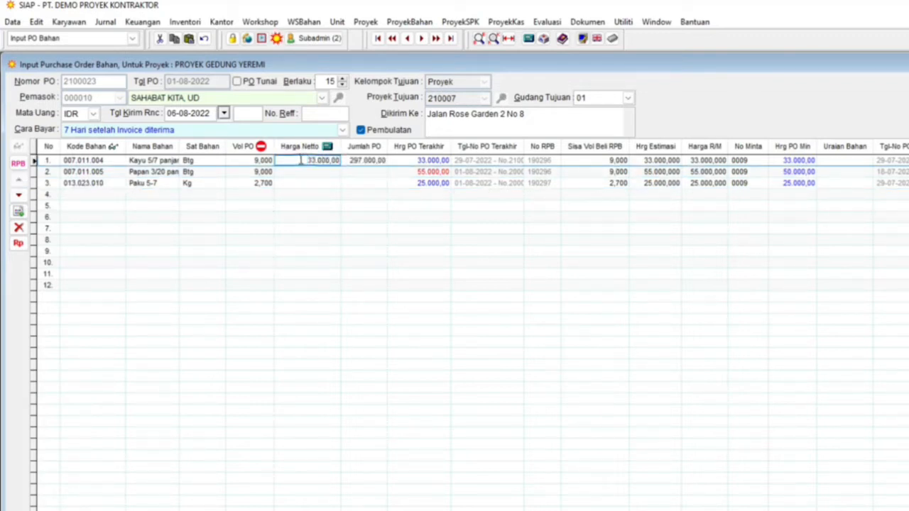
{"action": "left_click", "coordinate": [325, 161]}
{"action": "left_click", "coordinate": [294, 172]}
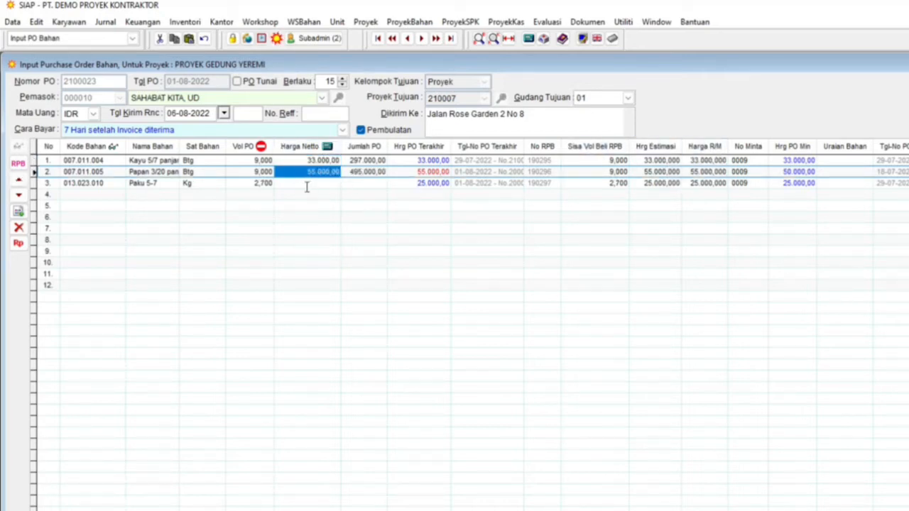
{"action": "left_click", "coordinate": [306, 186]}
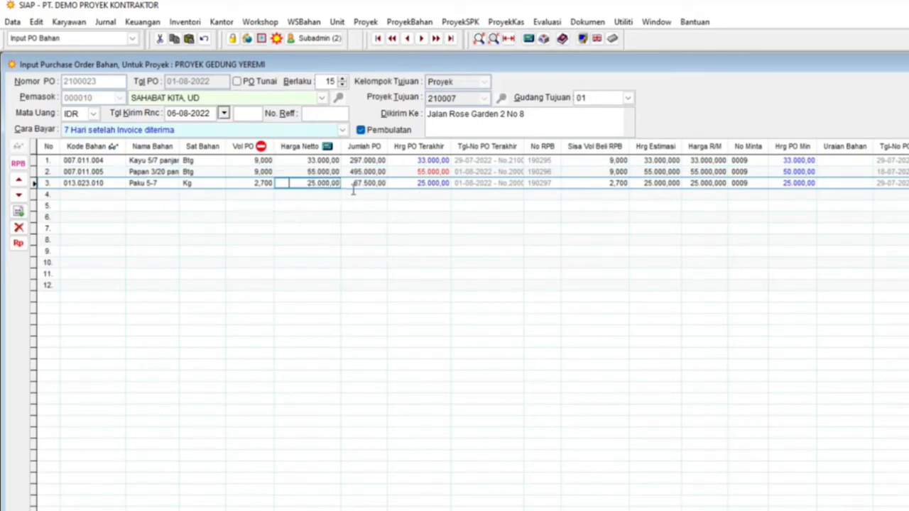
Try a net price of 35.000 for Kayu 5/7 and set it back to 33.000
{"action": "key", "text": "Up"}
{"action": "key", "text": "Up"}
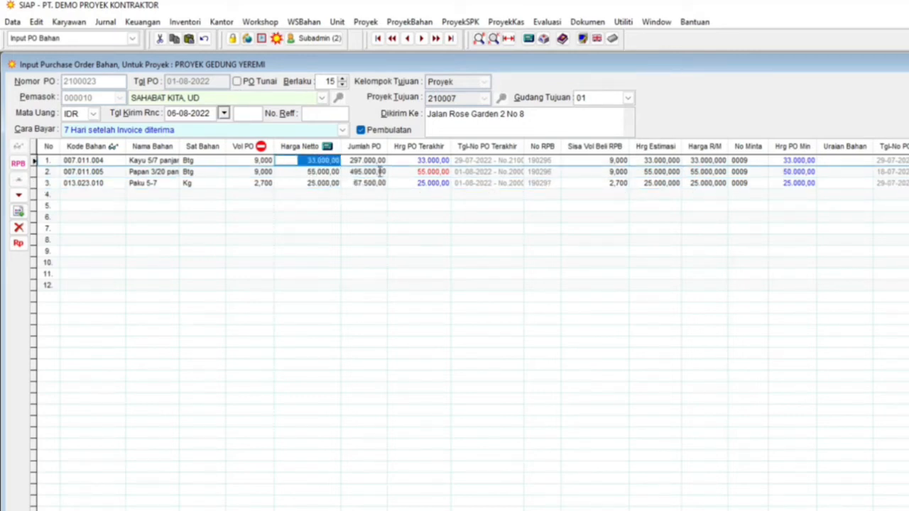
{"action": "type", "text": "35"}
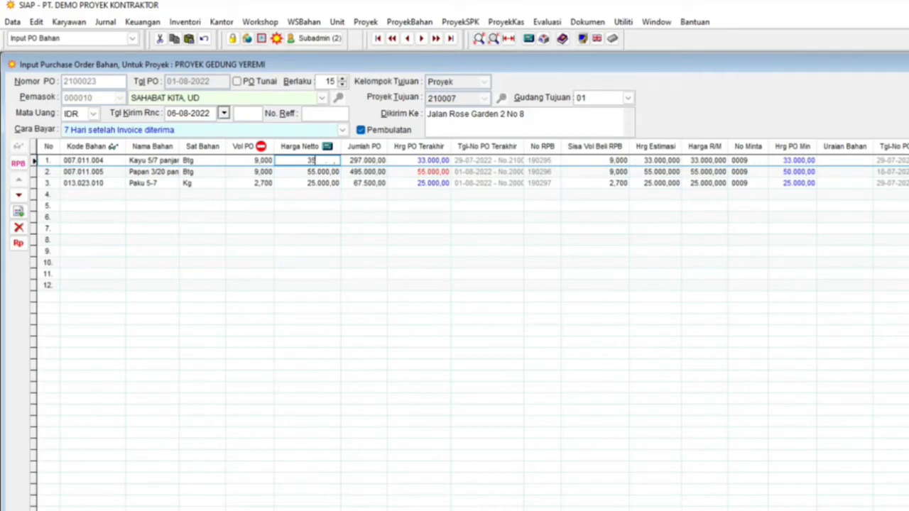
{"action": "type", "text": "0.00"}
{"action": "key", "text": "Return"}
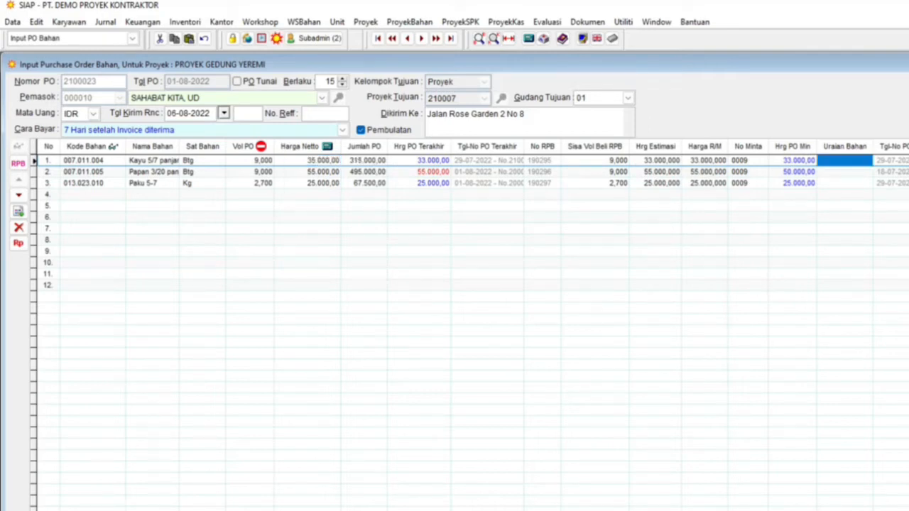
{"action": "left_click", "coordinate": [288, 165]}
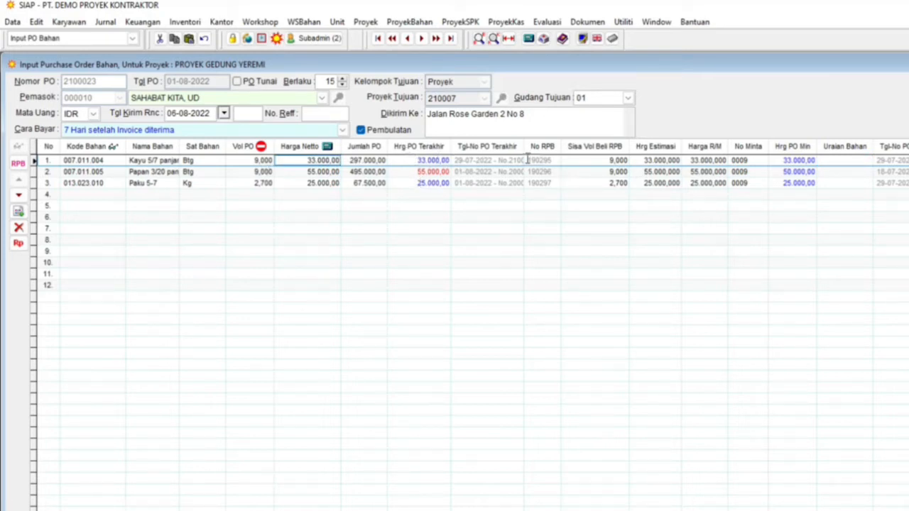
Widen the Tgl-No PO Terakhir column and view the purchase order's terms and signatory settings
{"action": "left_click_drag", "start_coordinate": [525, 146], "coordinate": [540, 144]}
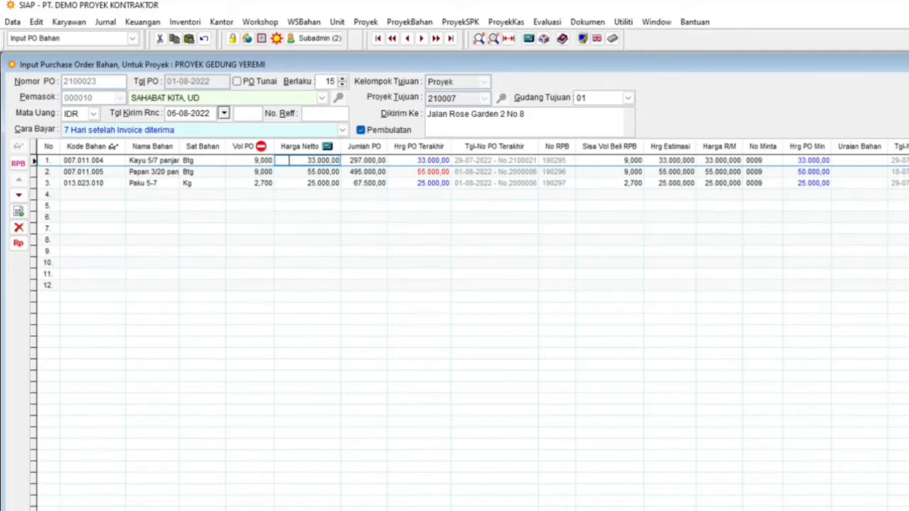
{"action": "left_click", "coordinate": [60, 492]}
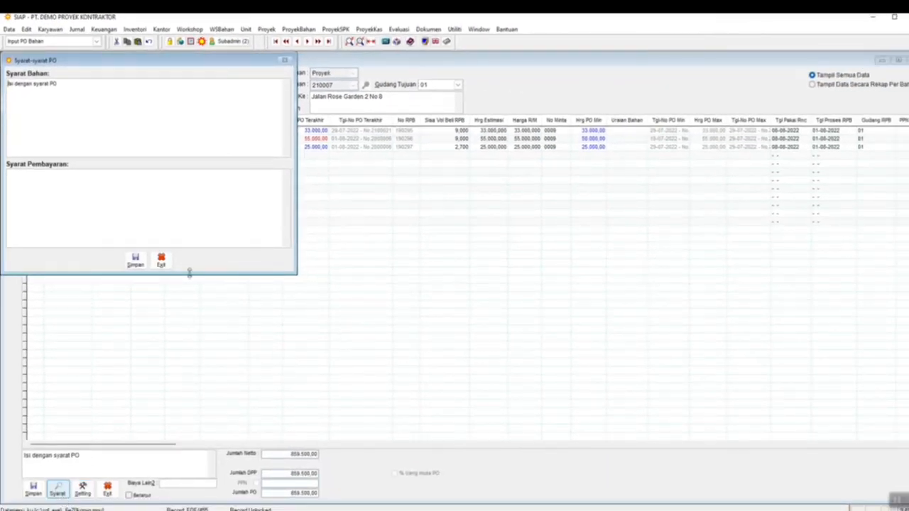
{"action": "left_click", "coordinate": [59, 89]}
{"action": "left_click", "coordinate": [161, 260]}
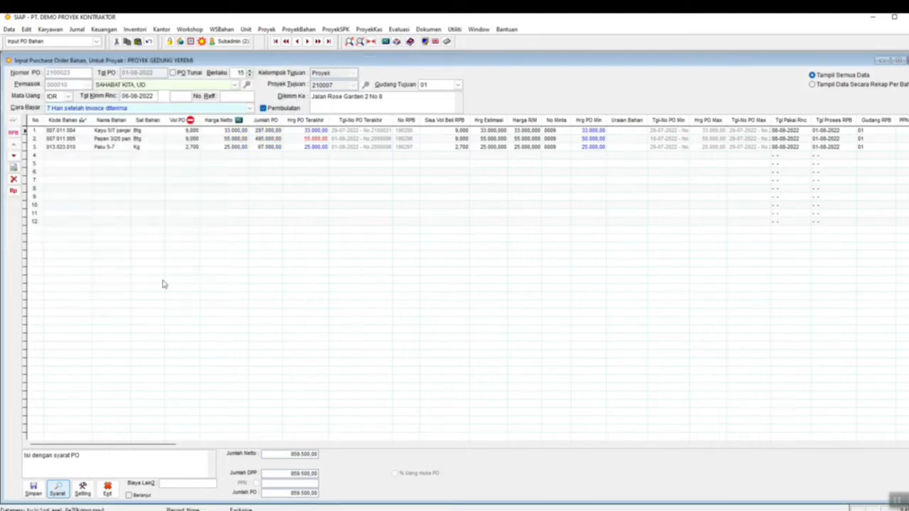
{"action": "left_click", "coordinate": [82, 489]}
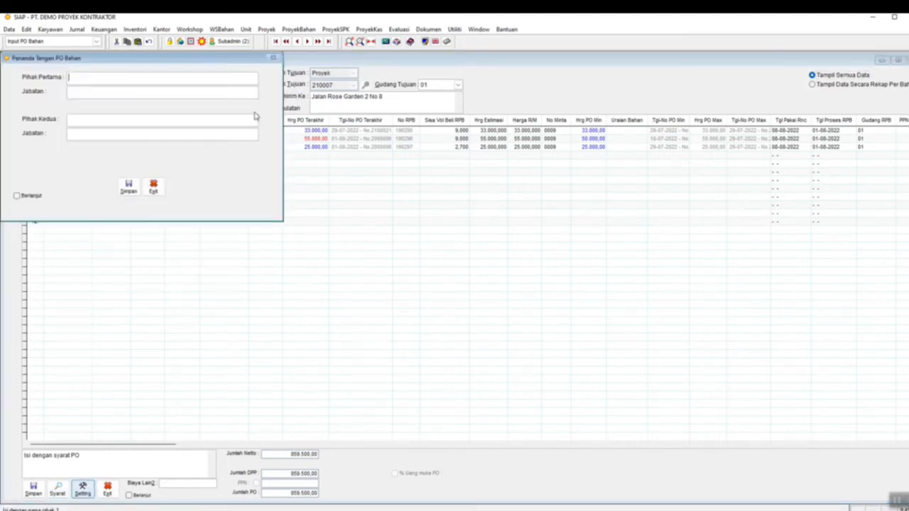
{"action": "left_click", "coordinate": [154, 186]}
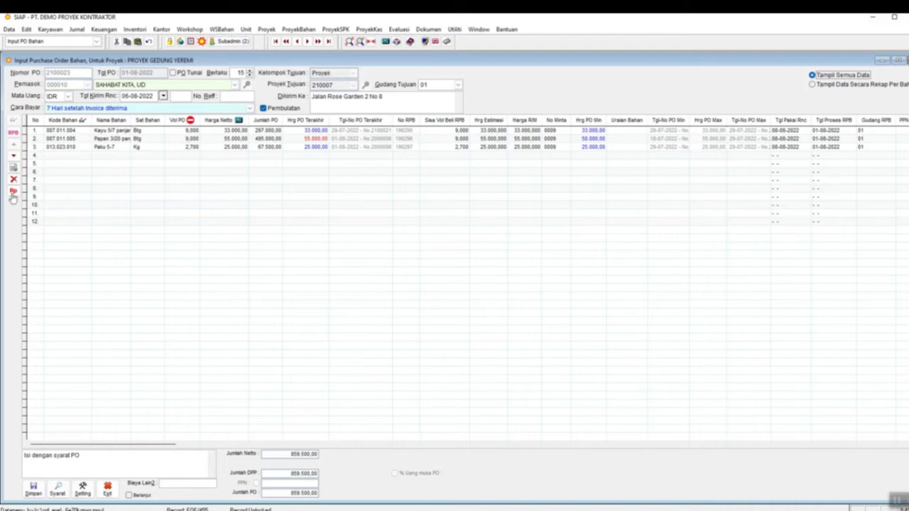
Save the purchase order and open the list of material purchase orders
{"action": "left_click", "coordinate": [33, 489]}
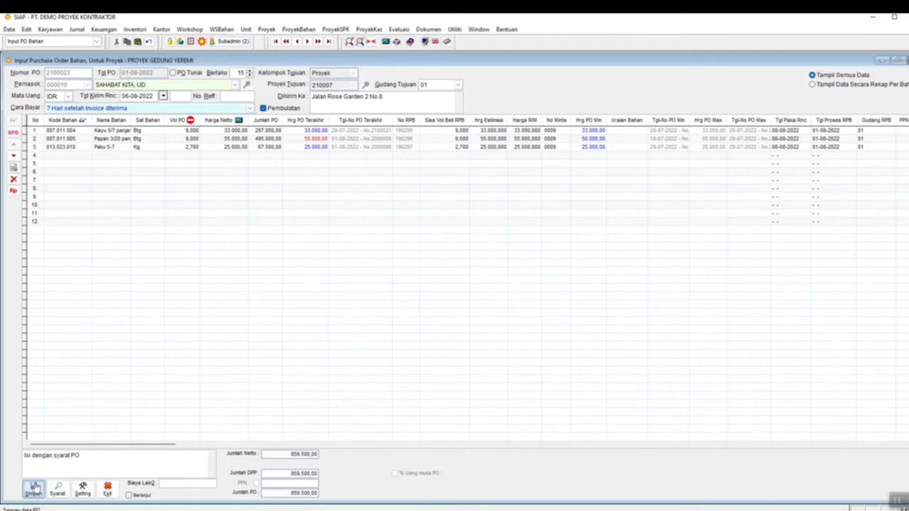
{"action": "left_click", "coordinate": [34, 489]}
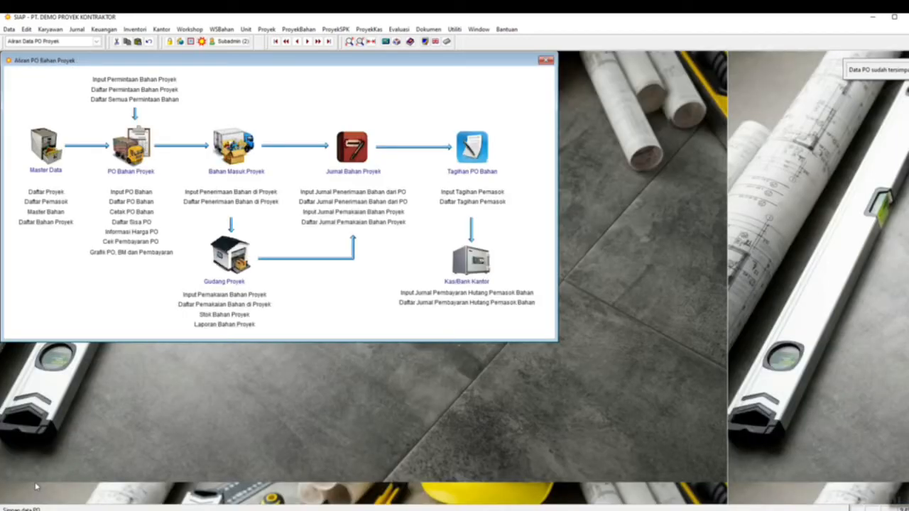
{"action": "left_click", "coordinate": [118, 205]}
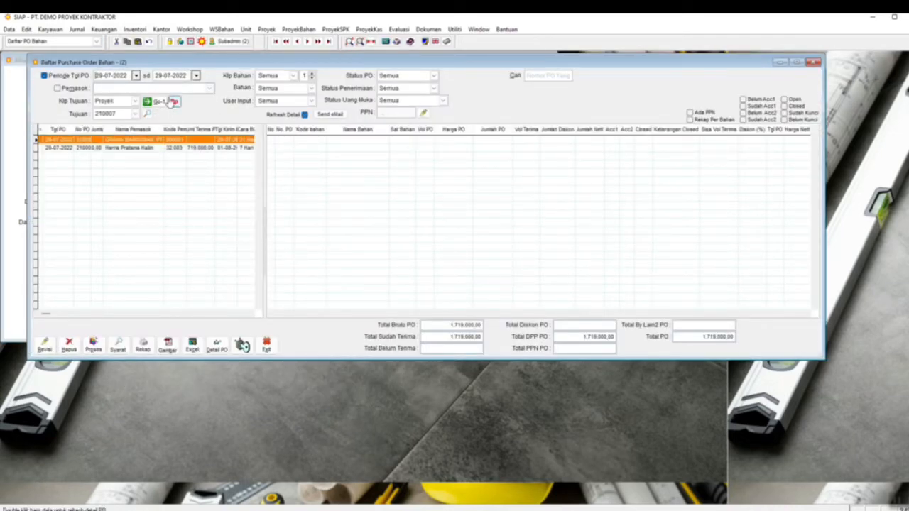
Set the purchase order list's date period to 29-07-2022 through 01-08-2022
{"action": "left_click", "coordinate": [195, 76]}
{"action": "left_click", "coordinate": [227, 163]}
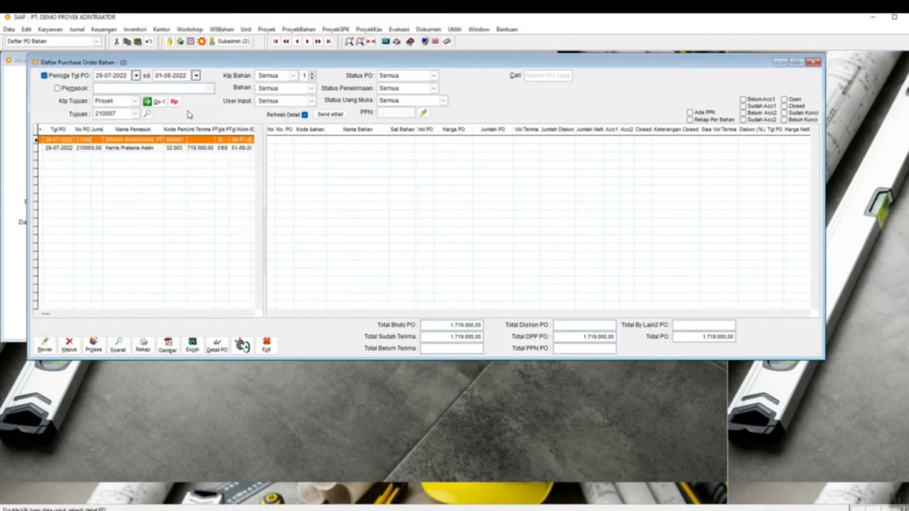
{"action": "left_click", "coordinate": [136, 76]}
{"action": "left_click", "coordinate": [178, 158]}
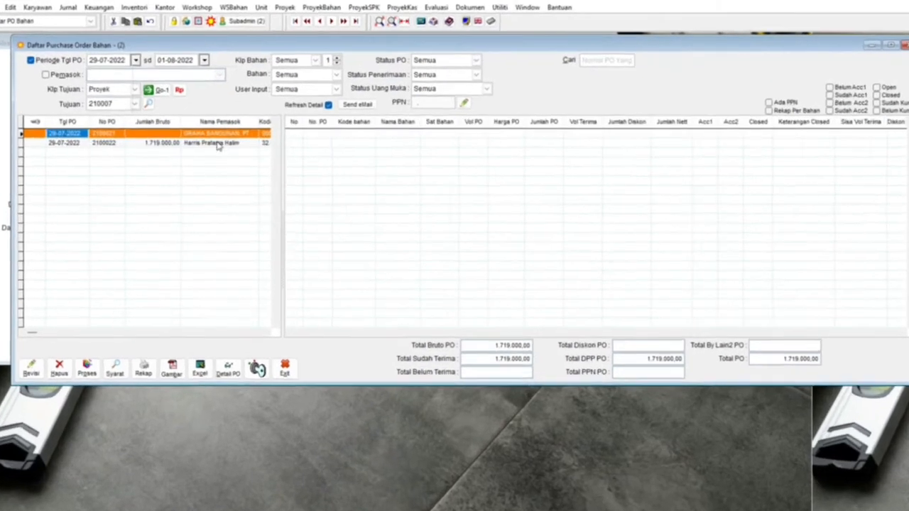
Display the materials of the second listed purchase order, dated 29-07-2022, and widen the Nama Bahan column to fit
{"action": "left_click", "coordinate": [218, 143]}
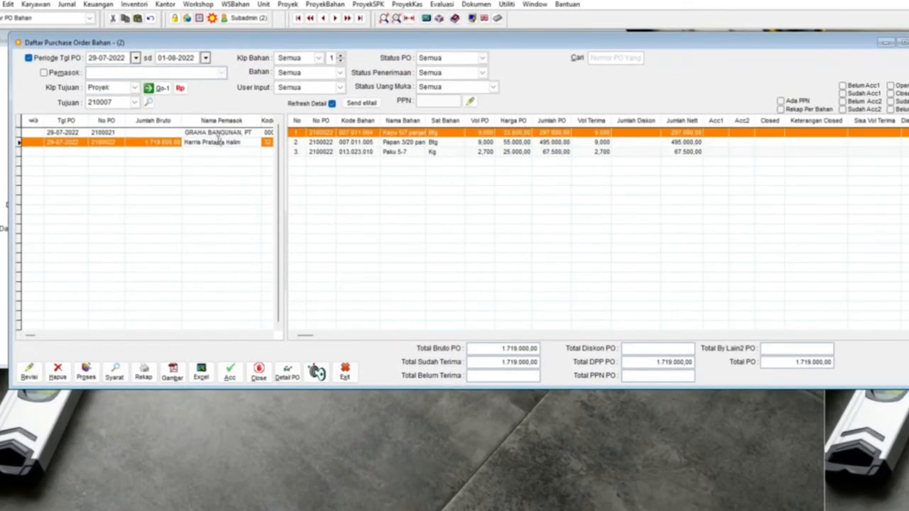
{"action": "left_click", "coordinate": [420, 122]}
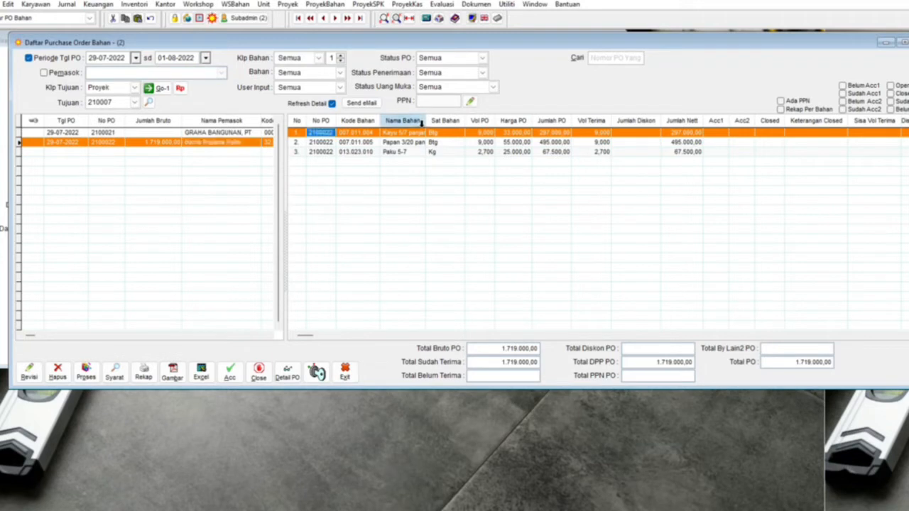
{"action": "double_click", "coordinate": [426, 122]}
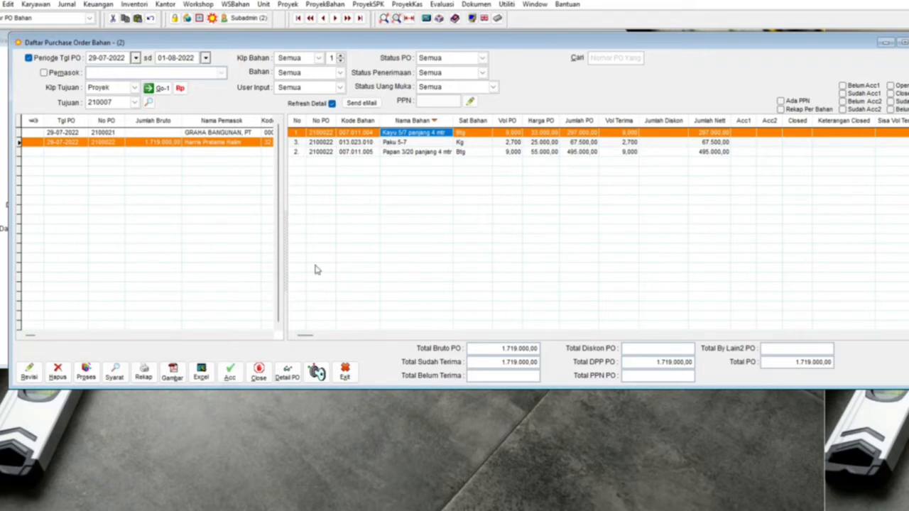
Recalculate the received volumes for the selected purchase order and close the purchase order list
{"action": "left_click", "coordinate": [88, 371]}
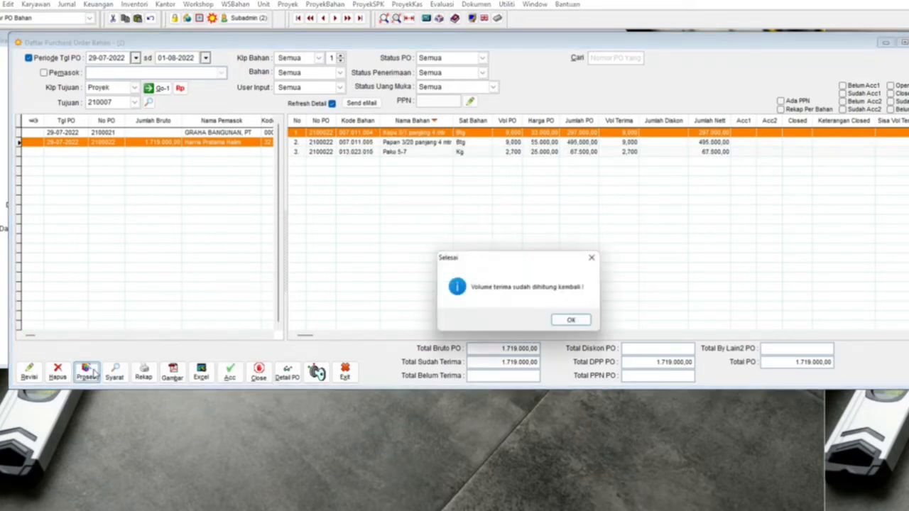
{"action": "left_click", "coordinate": [568, 321]}
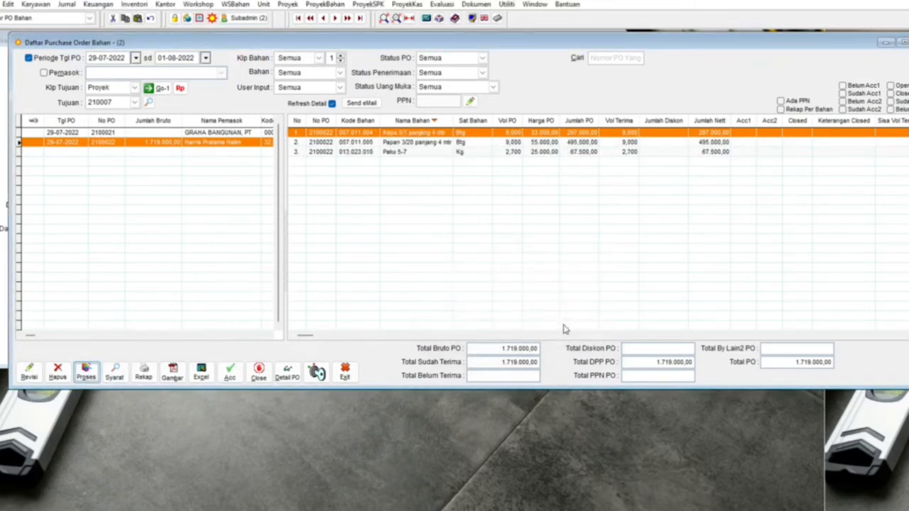
{"action": "left_click", "coordinate": [346, 372]}
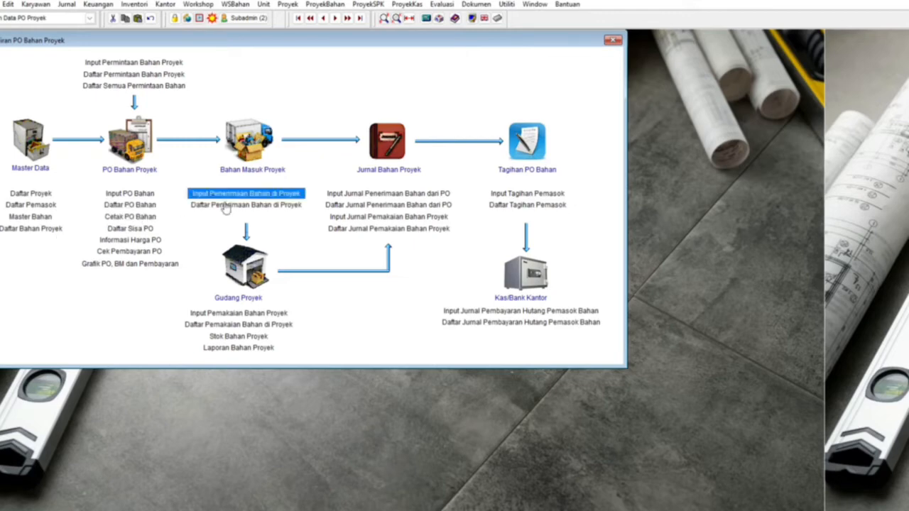
Open the entry form for receiving materials at the project
{"action": "left_click", "coordinate": [223, 198]}
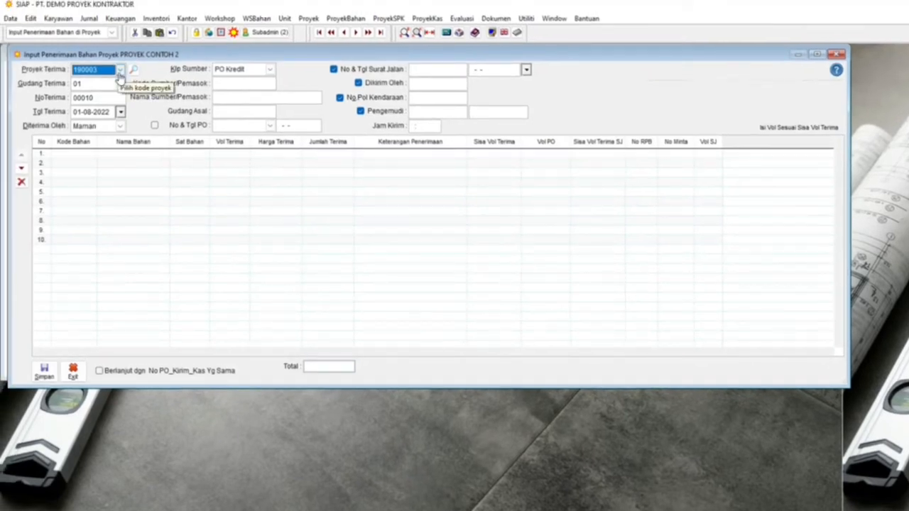
{"action": "left_click", "coordinate": [120, 71]}
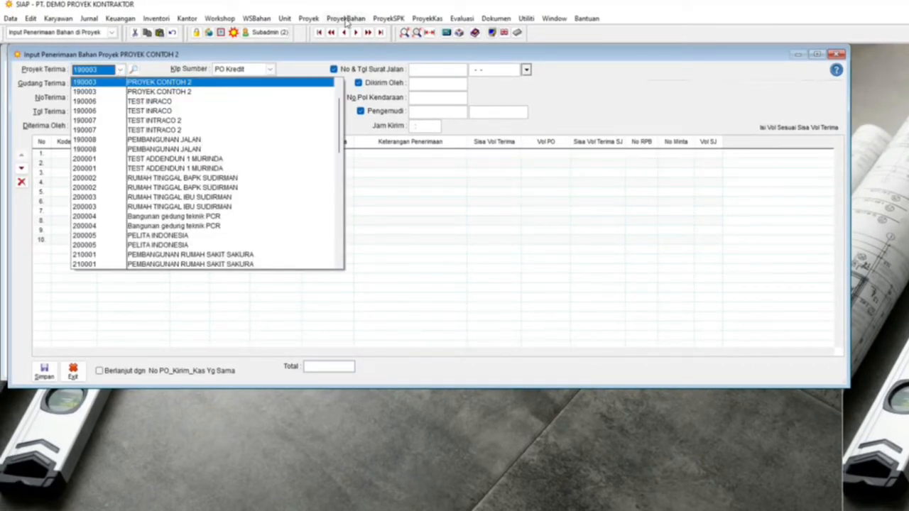
{"action": "left_click", "coordinate": [345, 19]}
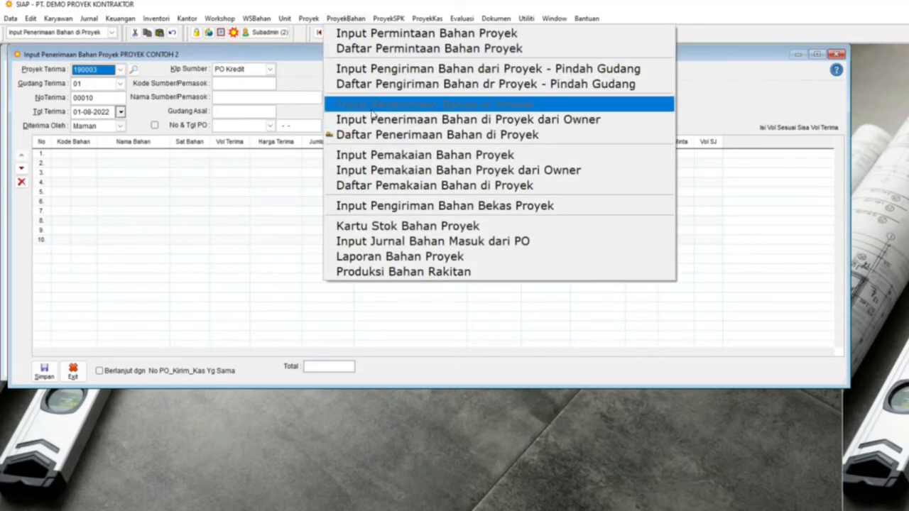
{"action": "left_click", "coordinate": [188, 167]}
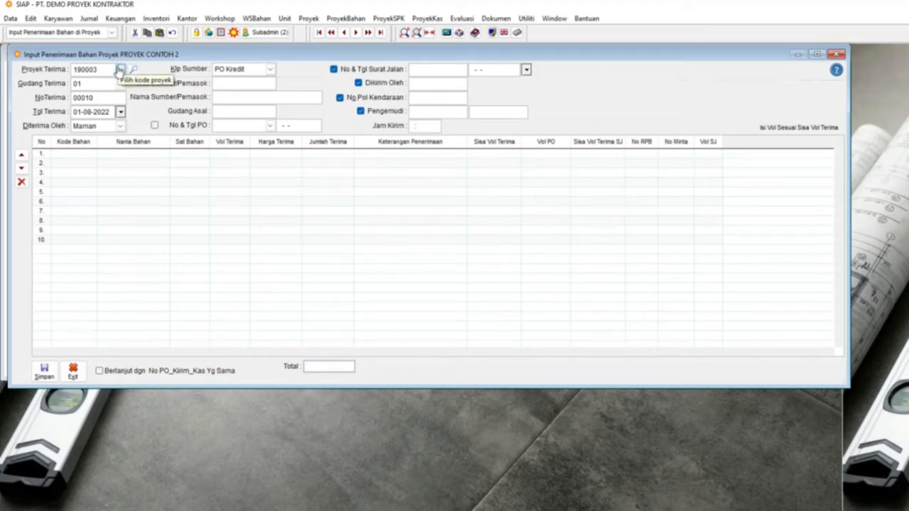
Choose PROYEK GEDUNG YEREMI as the receiving project for the material receipt
{"action": "left_click", "coordinate": [120, 70]}
{"action": "left_click_drag", "start_coordinate": [340, 129], "coordinate": [345, 192]}
{"action": "left_click", "coordinate": [163, 159]}
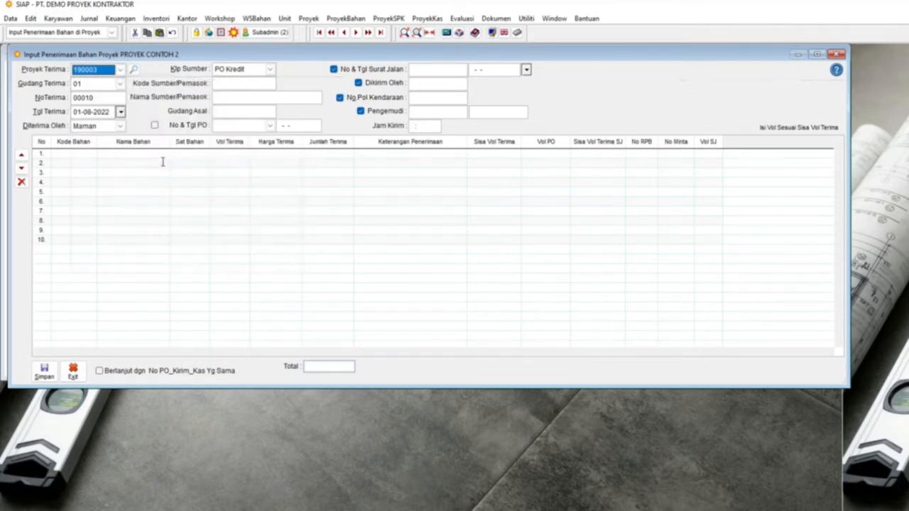
{"action": "left_click", "coordinate": [120, 70]}
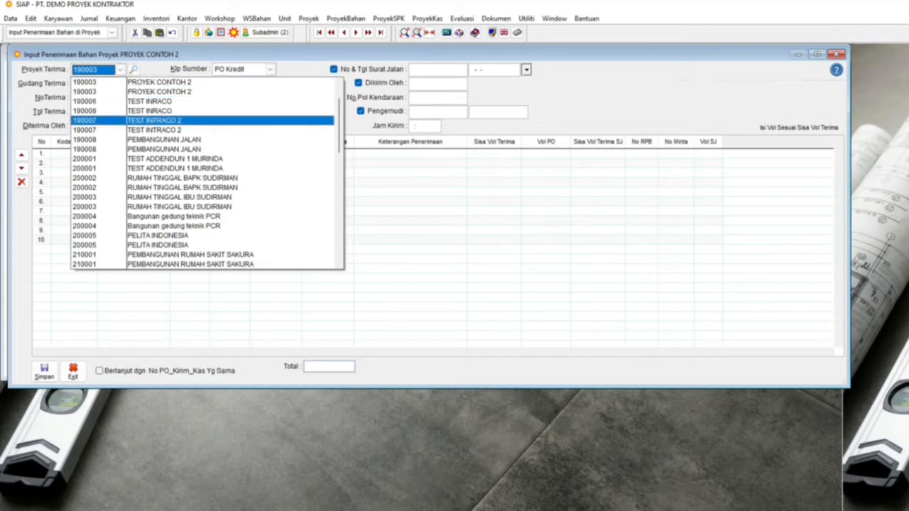
{"action": "key", "text": "Down"}
{"action": "key", "text": "Down"}
{"action": "key", "text": "Down"}
{"action": "key", "text": "Return"}
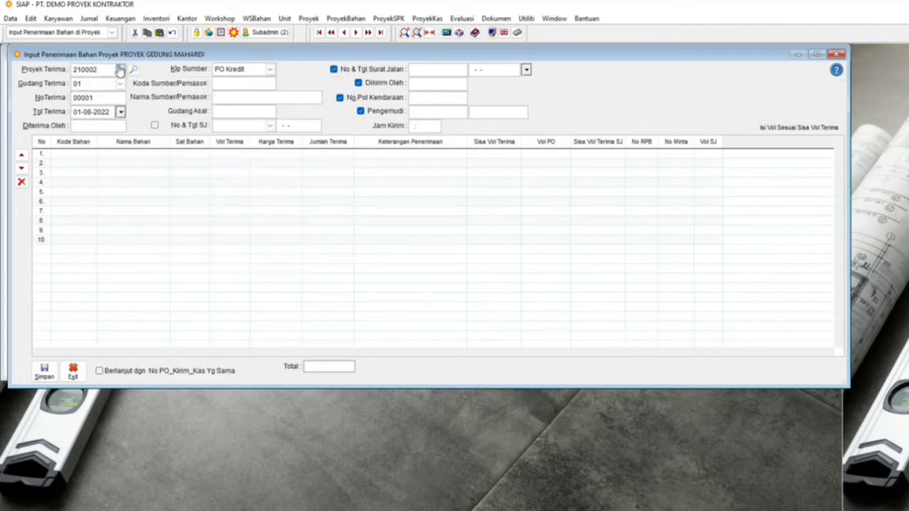
{"action": "left_click", "coordinate": [120, 69]}
{"action": "key", "text": "Down"}
{"action": "key", "text": "Return"}
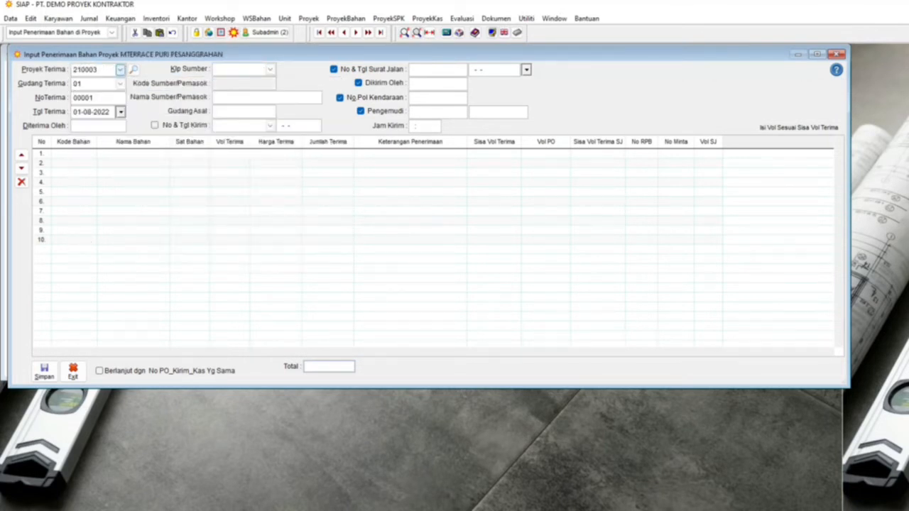
{"action": "left_click", "coordinate": [120, 70]}
{"action": "left_click", "coordinate": [99, 156]}
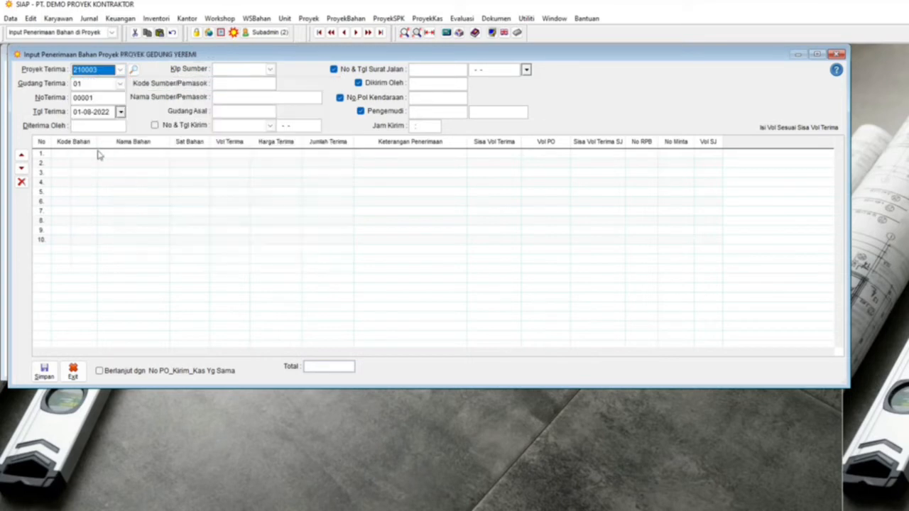
Set the receiving warehouse to 01 and the receipt date to 01-08-2022
{"action": "left_click", "coordinate": [96, 84]}
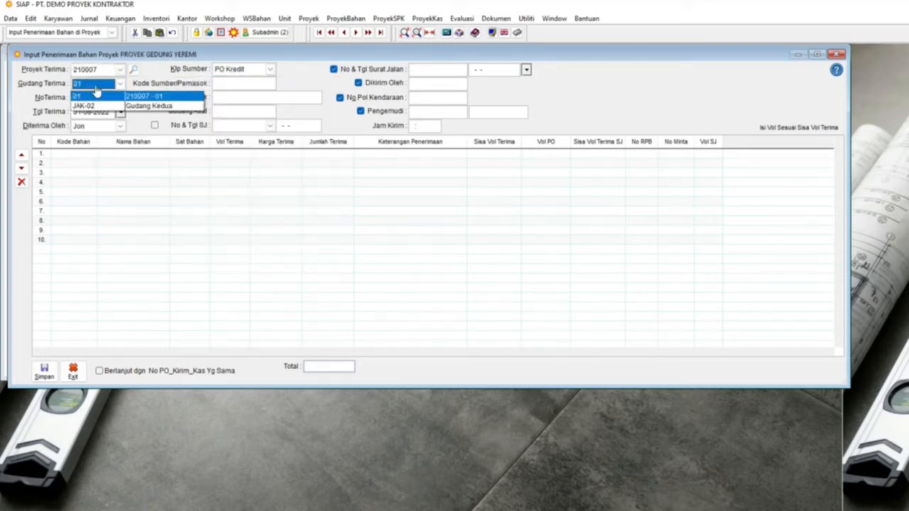
{"action": "left_click", "coordinate": [98, 96]}
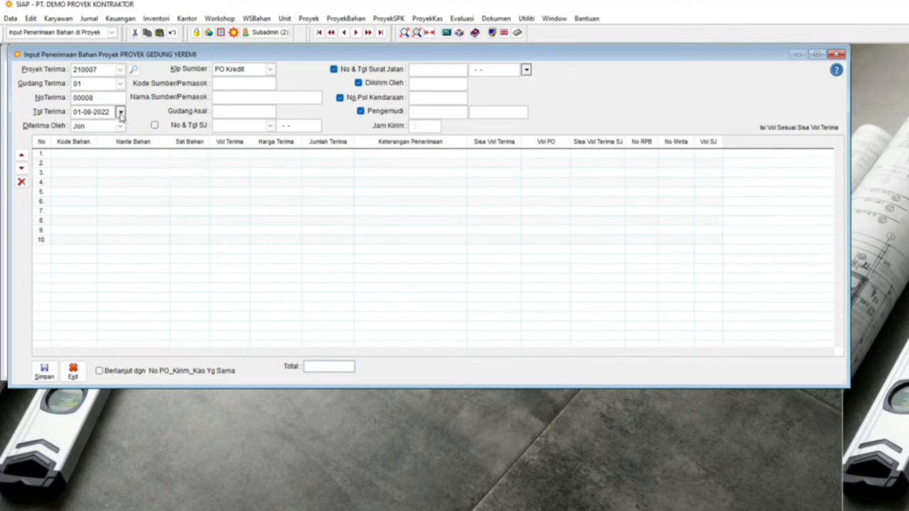
{"action": "left_click", "coordinate": [121, 113]}
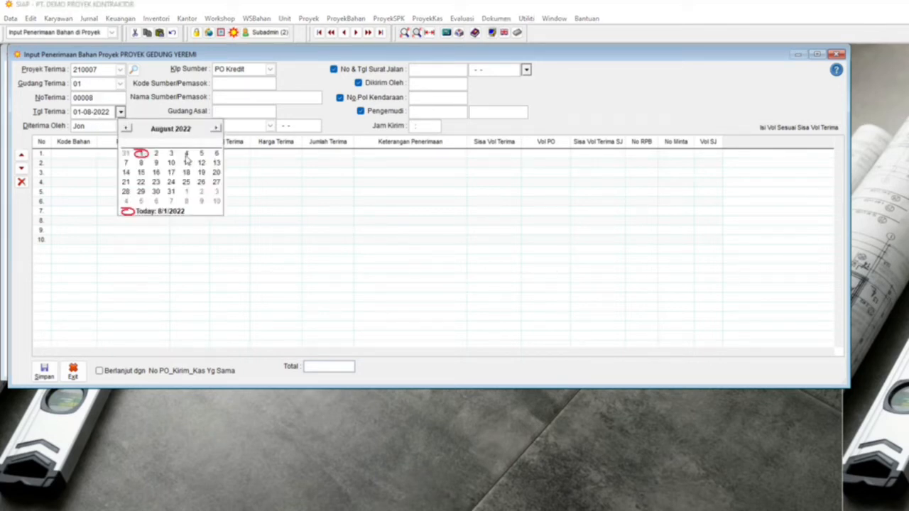
{"action": "left_click", "coordinate": [140, 153]}
{"action": "left_click", "coordinate": [121, 112]}
{"action": "left_click", "coordinate": [141, 153]}
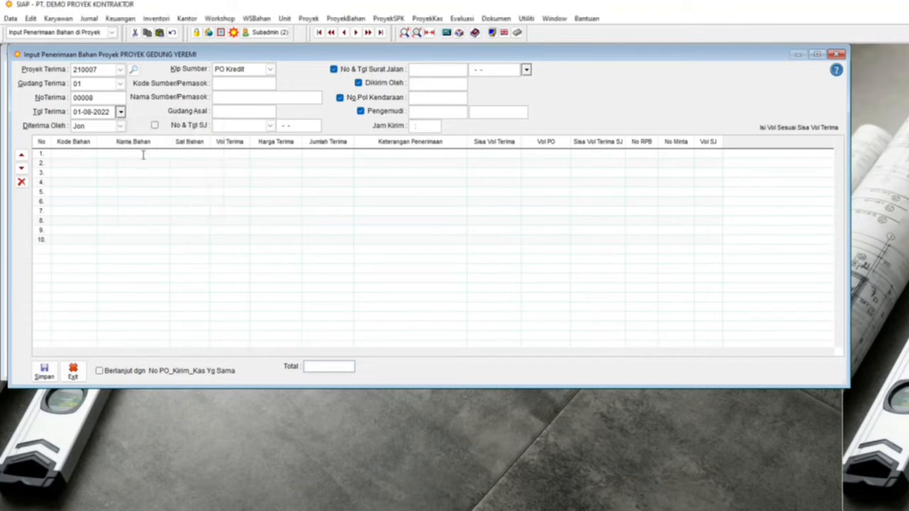
{"action": "left_click", "coordinate": [121, 113]}
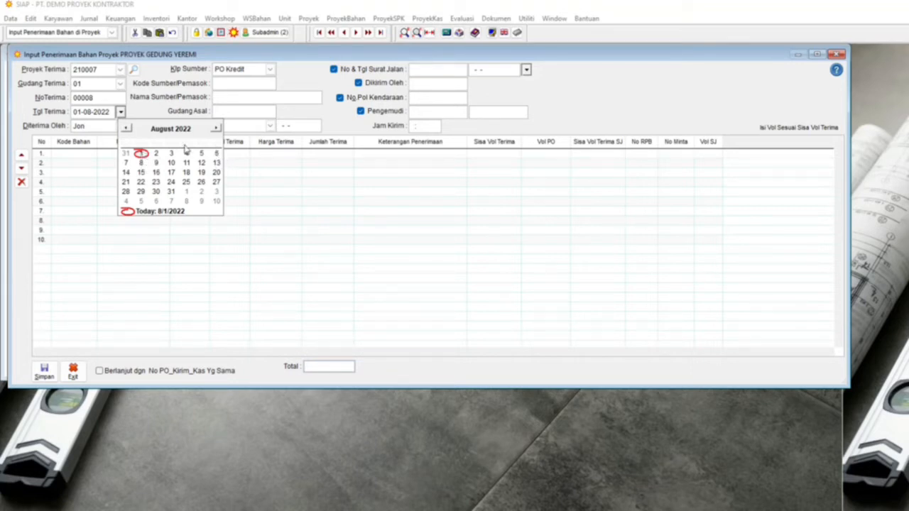
{"action": "left_click", "coordinate": [141, 154]}
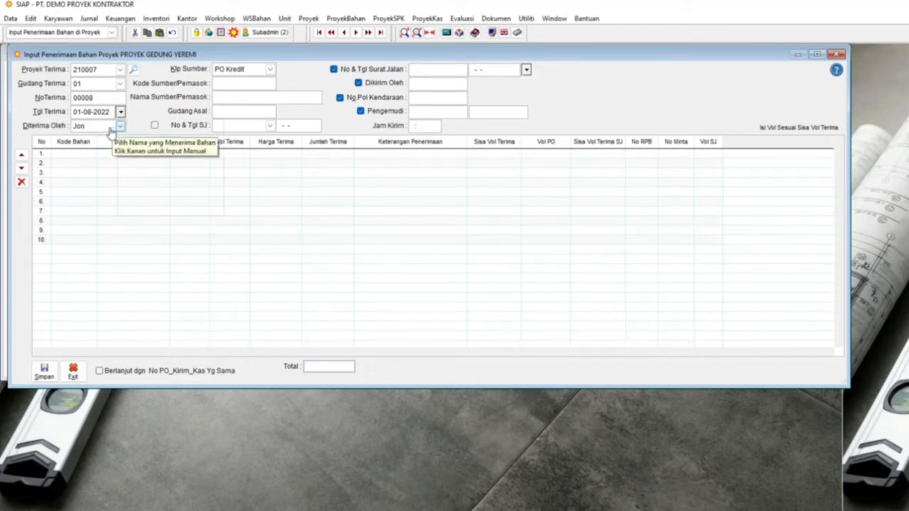
Enter the recipient's name manually and load the SAHABAT KITA, UD order dated 01-08-2022
{"action": "right_click", "coordinate": [110, 128]}
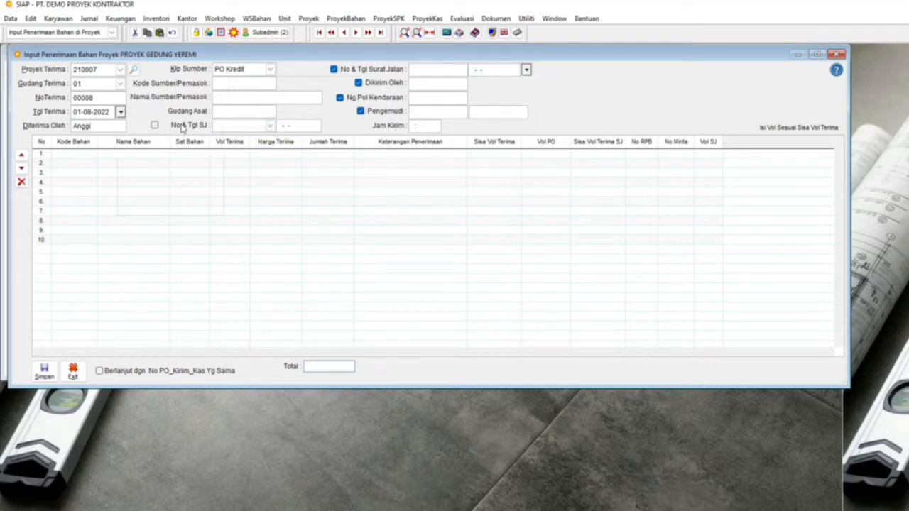
{"action": "left_click", "coordinate": [240, 126]}
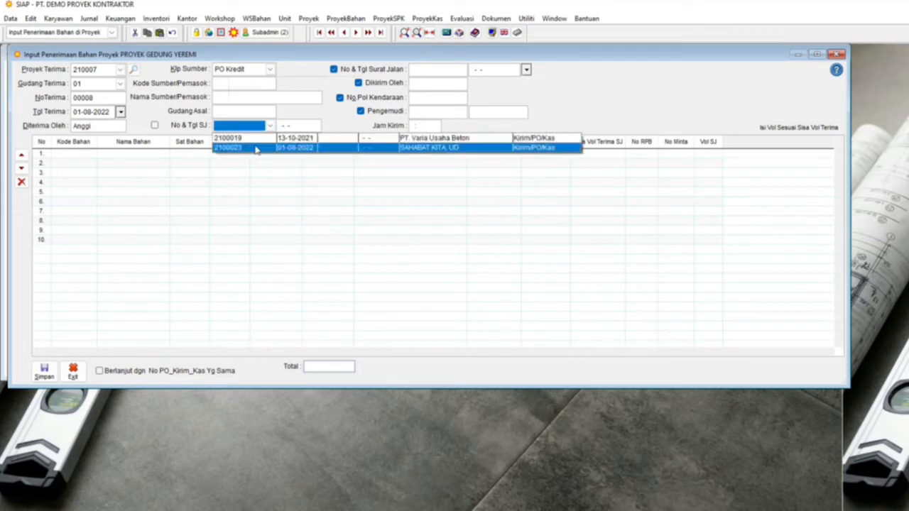
{"action": "left_click", "coordinate": [255, 147]}
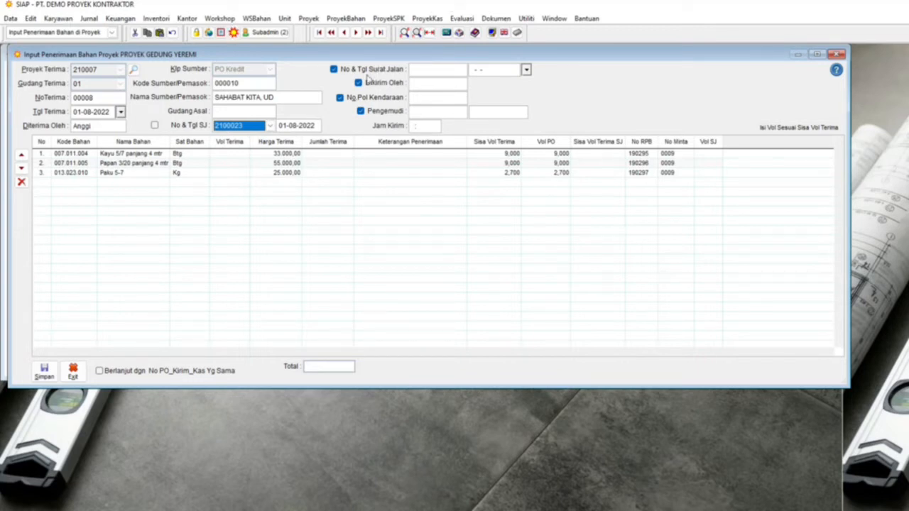
Fill the received volume of every material with its remaining volume to be received
{"action": "left_click", "coordinate": [432, 110]}
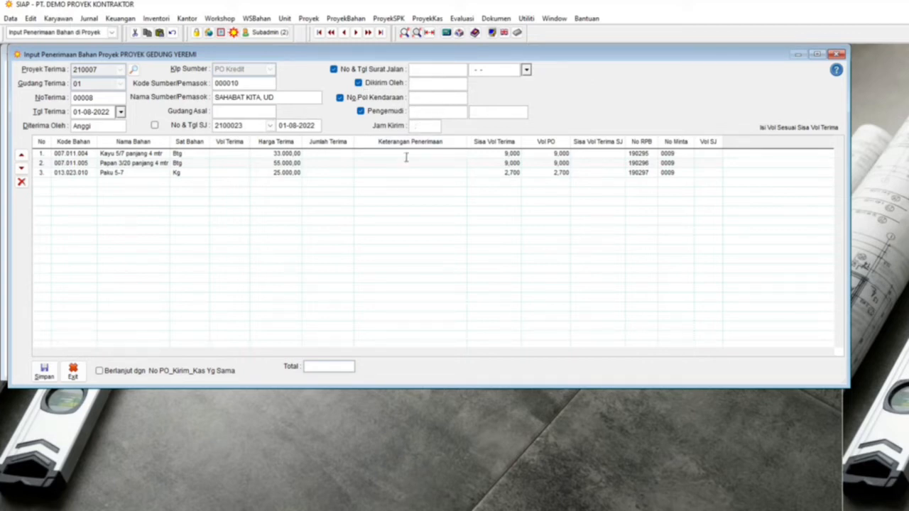
{"action": "left_click", "coordinate": [828, 131]}
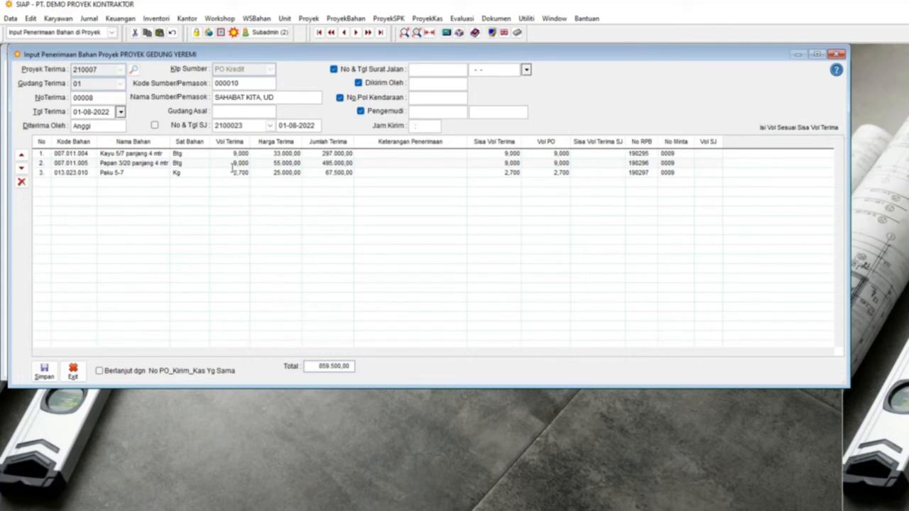
Enter the receipt notes "Diterima utuh" for Kayu 5/7 panjang 4 mtr and "Diterima sebagian" for Papan 3/20 panjang 4 mtr
{"action": "left_click", "coordinate": [372, 154]}
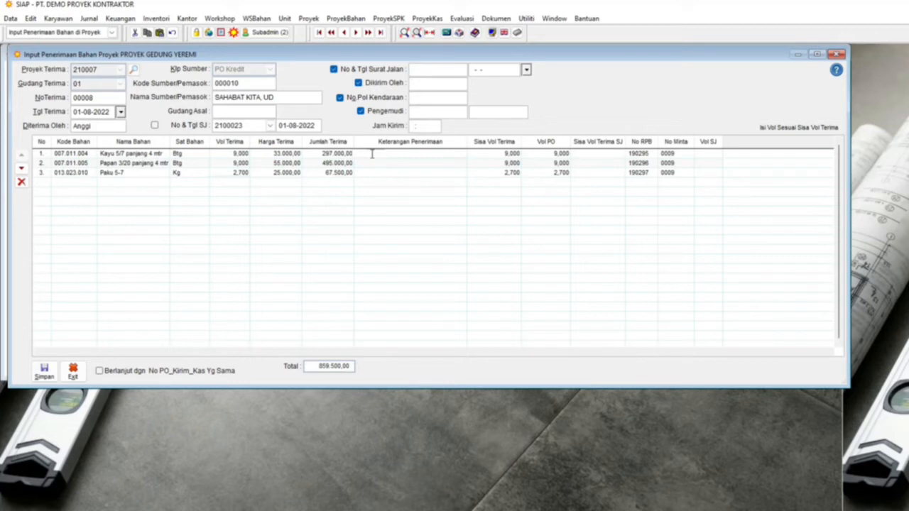
{"action": "type", "text": "C"}
{"action": "key", "text": "BackSpace"}
{"action": "key", "text": "Down"}
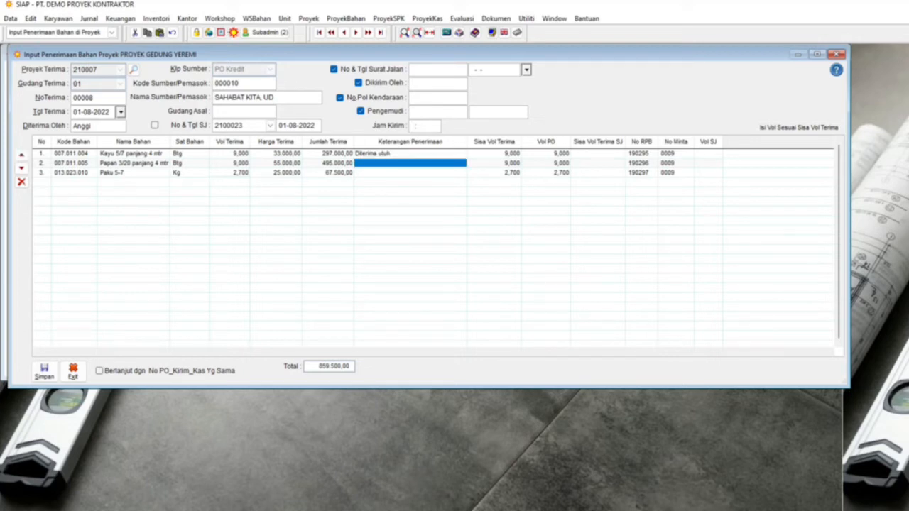
{"action": "type", "text": "Diterima sebagian"}
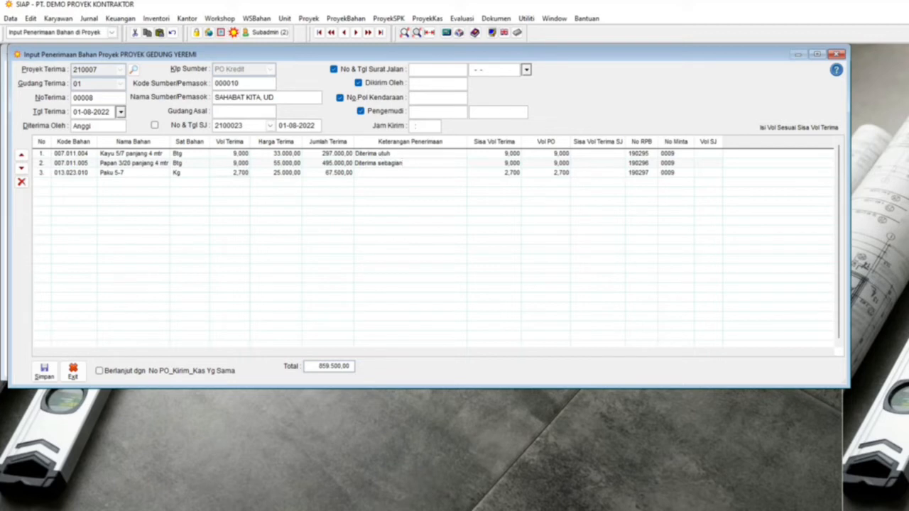
Clear the receipt notes of the Kayu 5/7 and Papan 3/20 materials
{"action": "key", "text": "Return"}
{"action": "key", "text": "BackSpace"}
{"action": "left_click_drag", "start_coordinate": [399, 154], "coordinate": [325, 163]}
{"action": "left_click", "coordinate": [326, 153]}
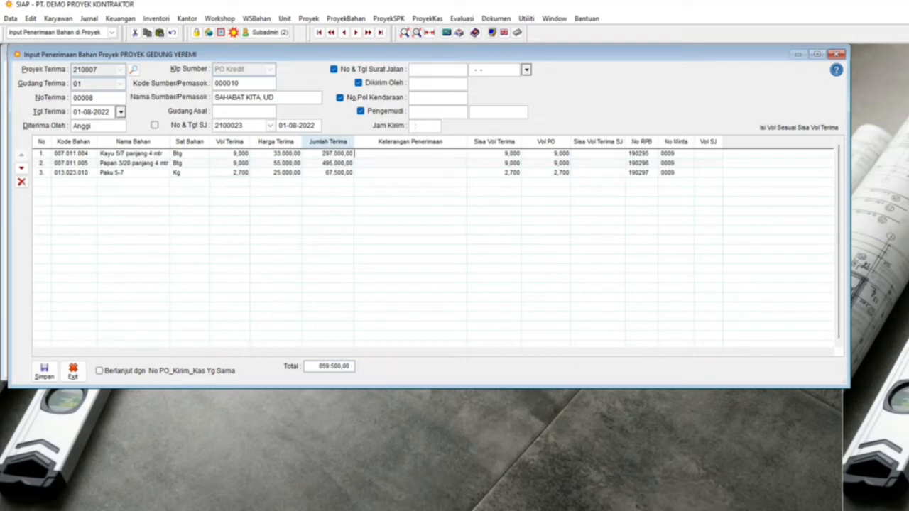
Save the material receipt and close its entry form
{"action": "left_click_drag", "start_coordinate": [626, 142], "coordinate": [625, 142]}
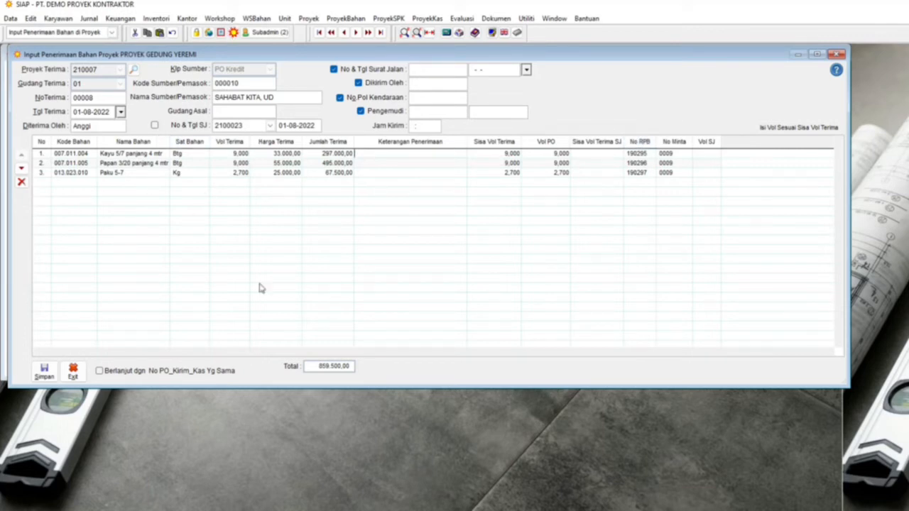
{"action": "left_click", "coordinate": [44, 371]}
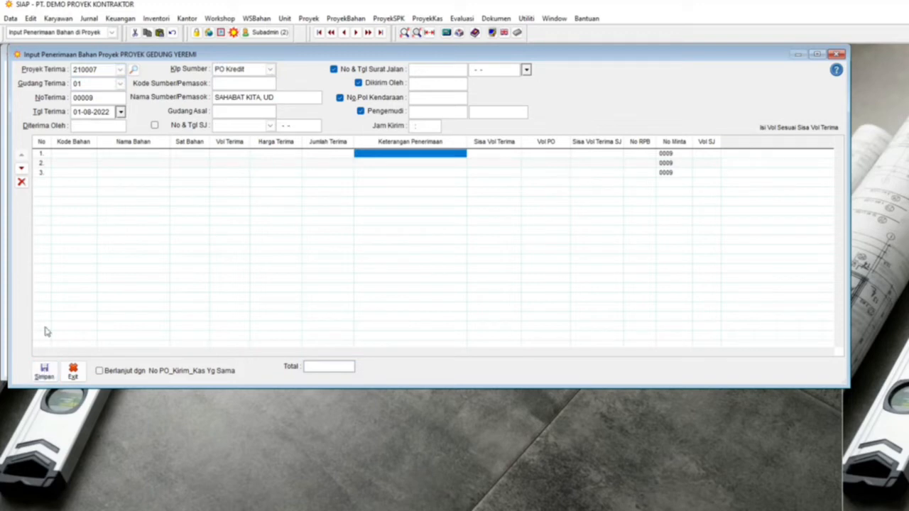
{"action": "left_click", "coordinate": [72, 370]}
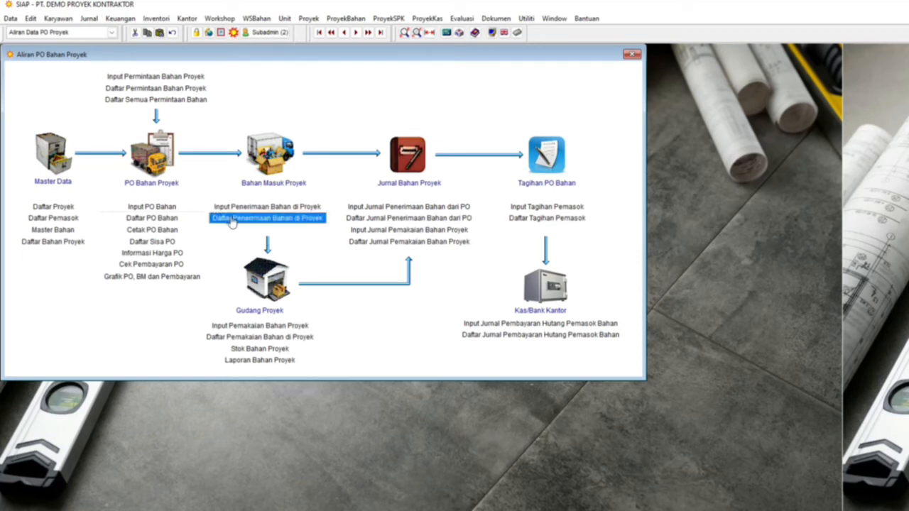
Open the list of materials received at the project and go through the SAHABAT KITA, UD rows dated 01-08-2022
{"action": "left_click", "coordinate": [267, 218]}
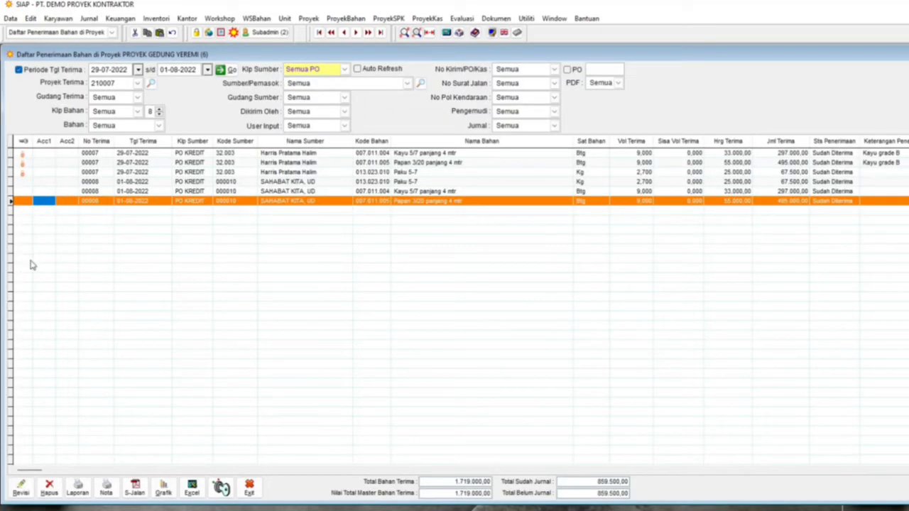
{"action": "left_click", "coordinate": [122, 71]}
{"action": "key", "text": "Tab"}
{"action": "left_click", "coordinate": [90, 181]}
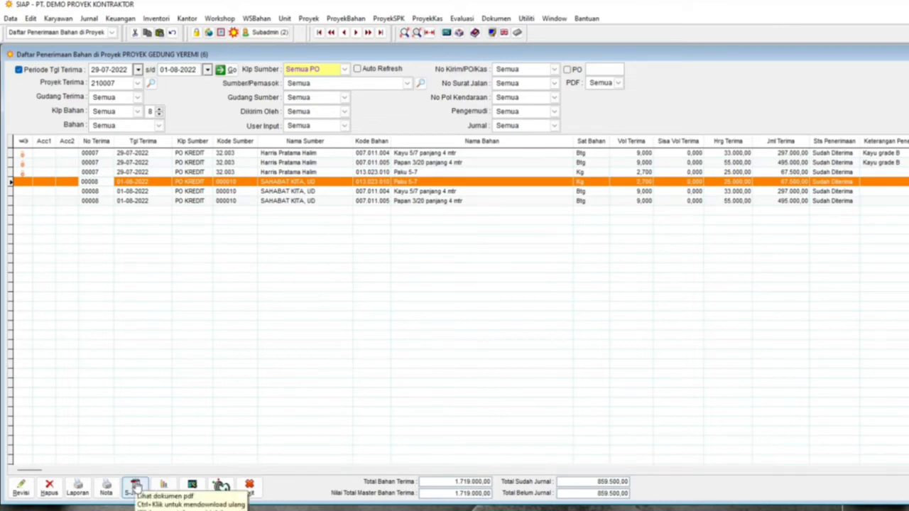
{"action": "left_click", "coordinate": [197, 191]}
{"action": "left_click", "coordinate": [179, 201]}
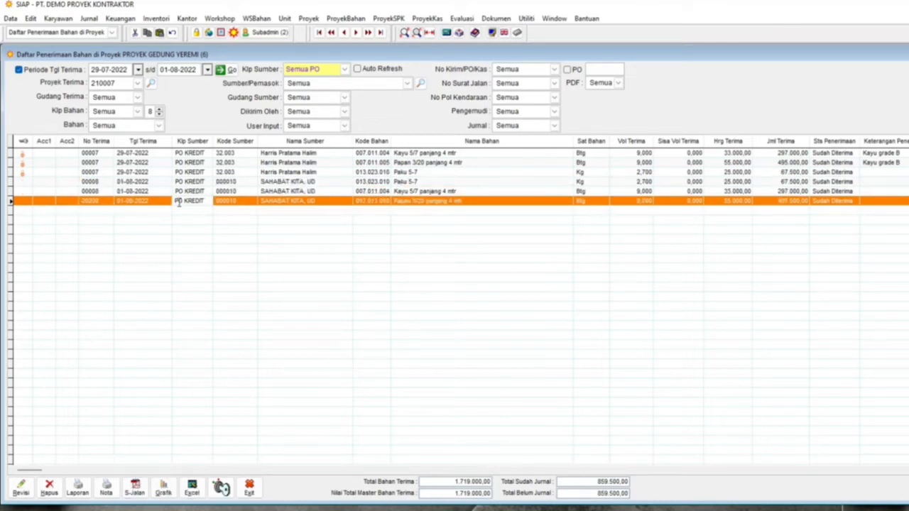
Attach Surat-jalan-1.pdf from Downloads as the delivery note of the SAHABAT KITA, UD receipt, using its Paku 5-7 row
{"action": "left_click", "coordinate": [128, 183]}
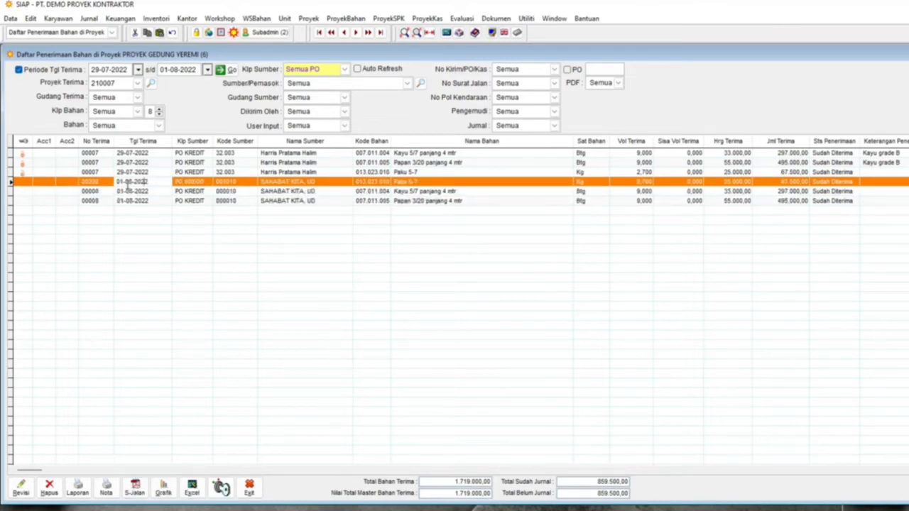
{"action": "left_click", "coordinate": [135, 495]}
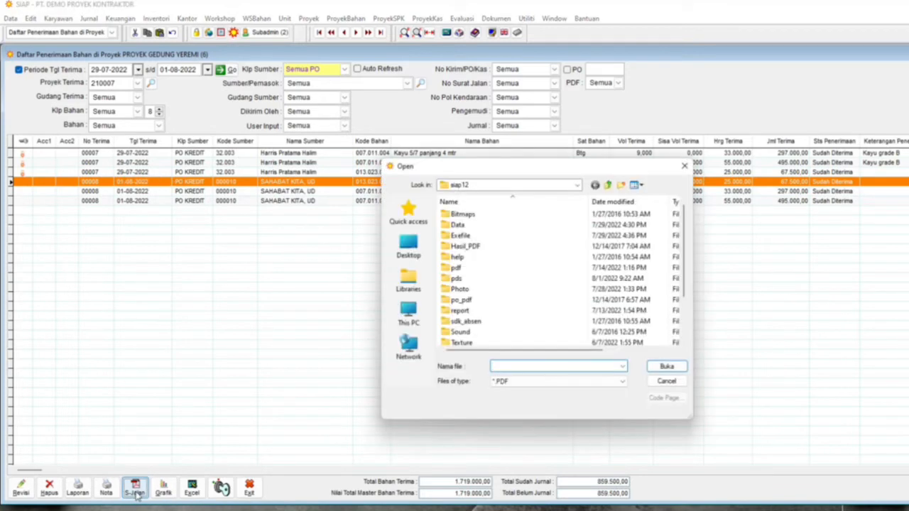
{"action": "left_click", "coordinate": [410, 318]}
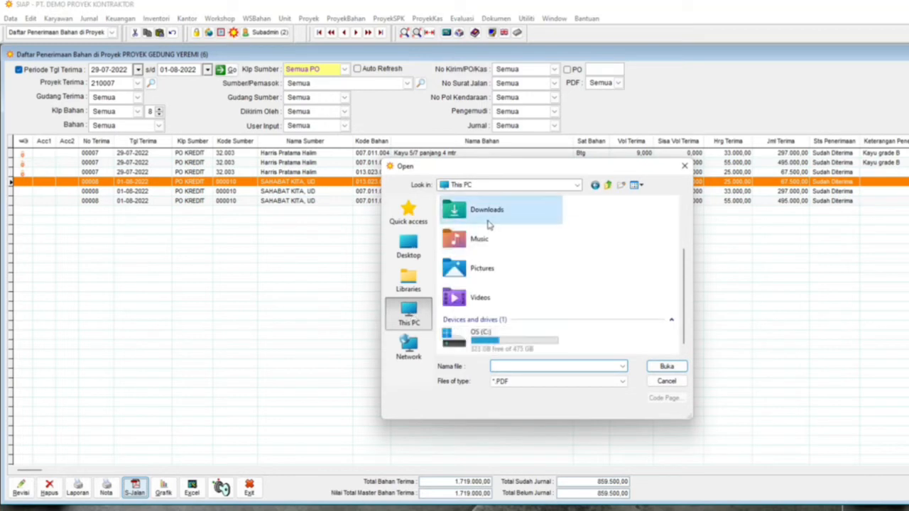
{"action": "double_click", "coordinate": [468, 213]}
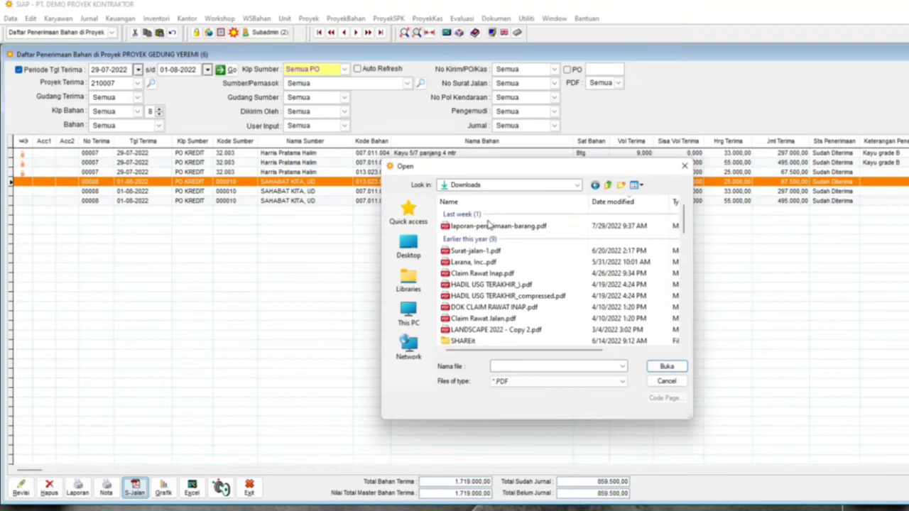
{"action": "left_click_drag", "start_coordinate": [692, 333], "coordinate": [809, 331]}
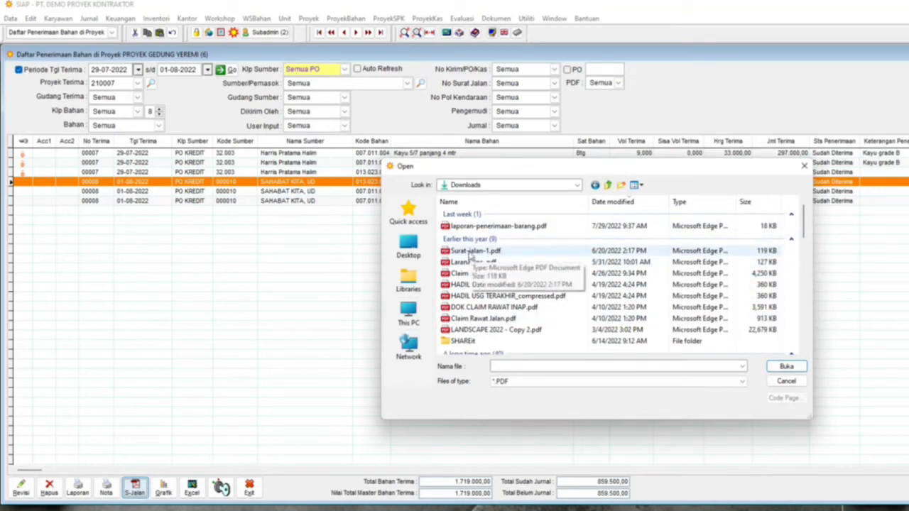
{"action": "left_click", "coordinate": [470, 252]}
{"action": "left_click", "coordinate": [785, 367]}
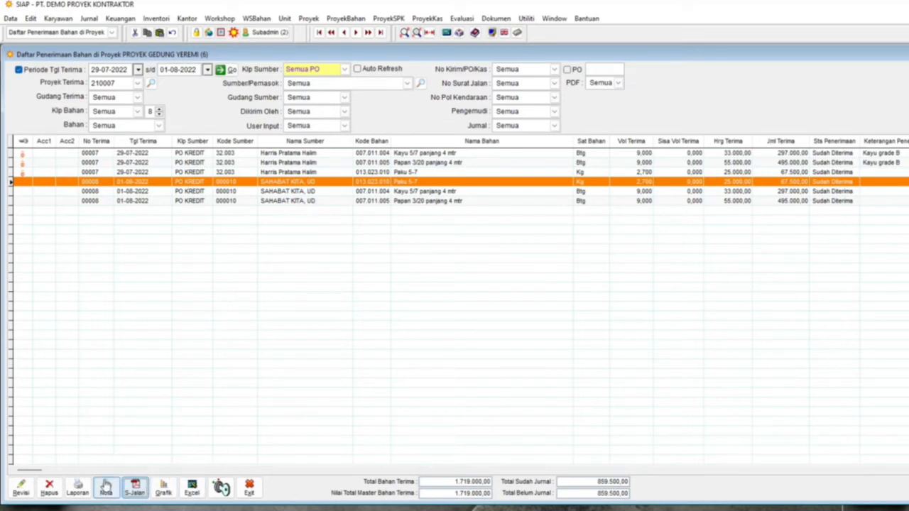
Display the delivery note document attached to the selected SAHABAT KITA, UD receipt
{"action": "left_click", "coordinate": [136, 489]}
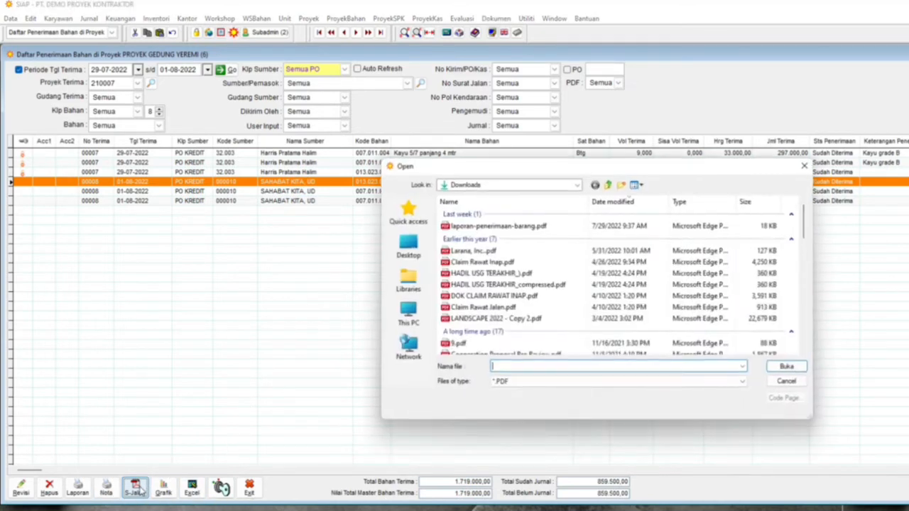
{"action": "left_click", "coordinate": [786, 381]}
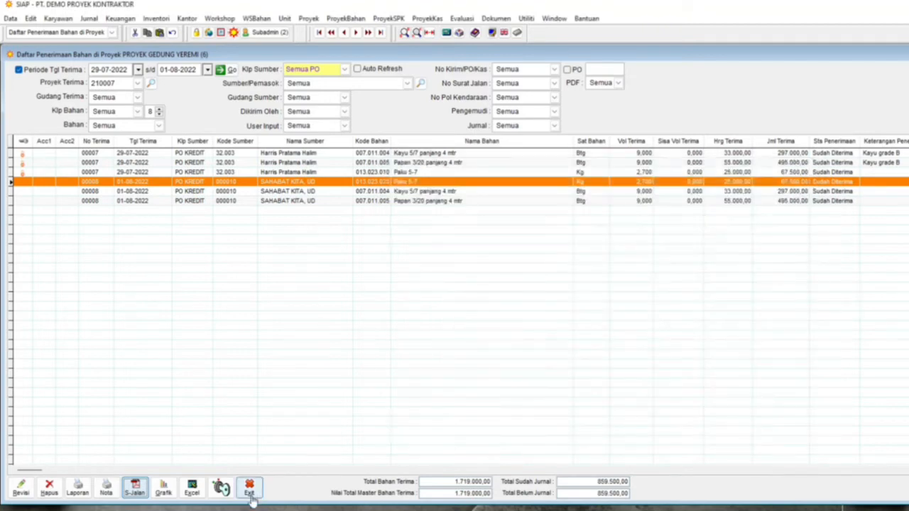
{"action": "left_click", "coordinate": [137, 489]}
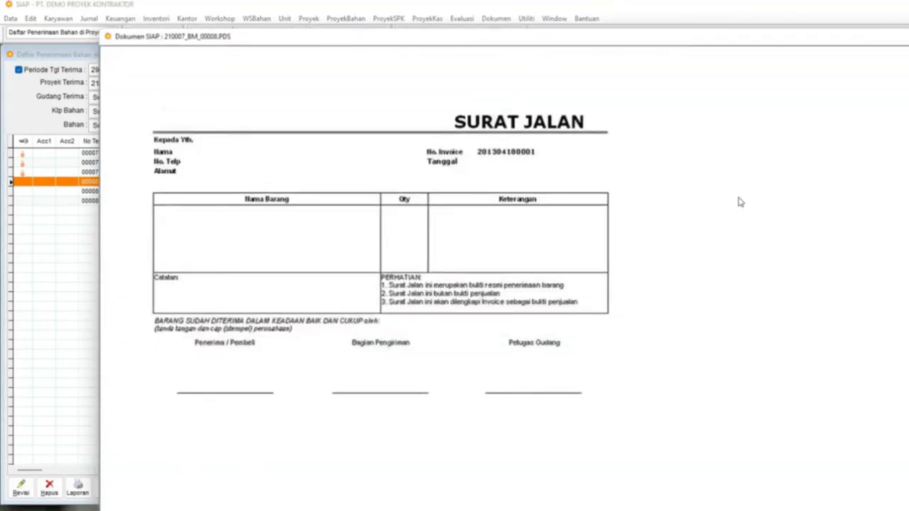
Close the displayed delivery note document and the list of materials received at the project
{"action": "left_click_drag", "start_coordinate": [580, 39], "coordinate": [543, 44]}
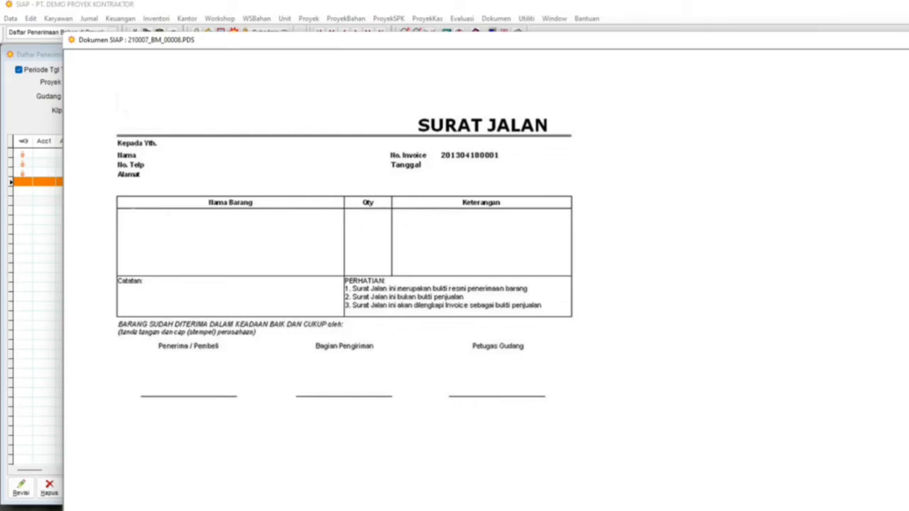
{"action": "left_click", "coordinate": [905, 40]}
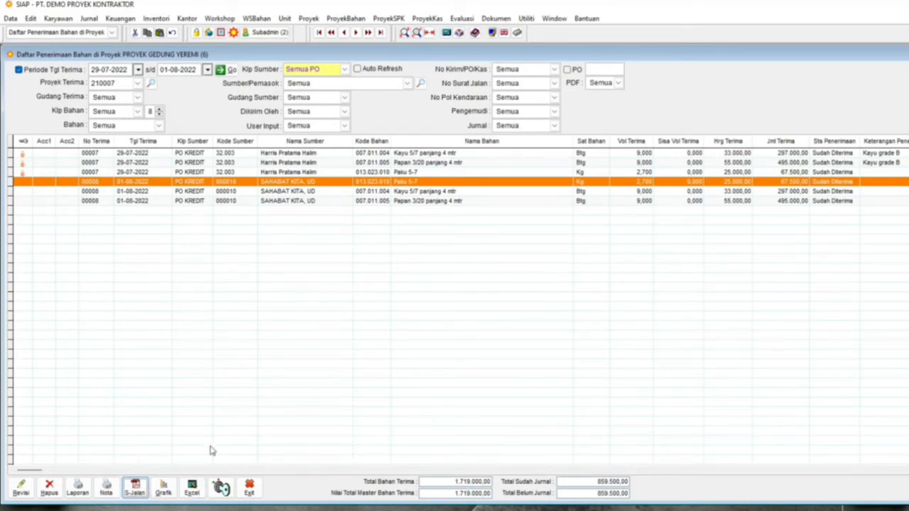
{"action": "left_click", "coordinate": [250, 489]}
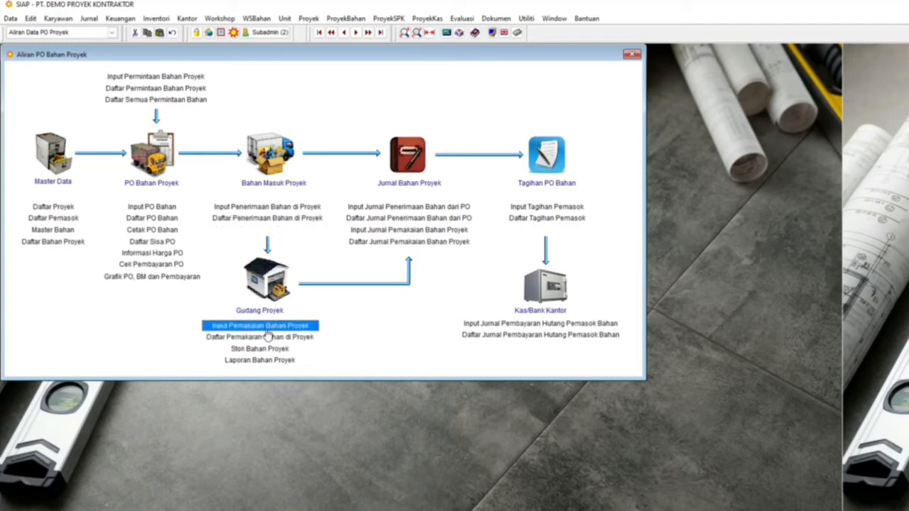
Start a new project material usage entry and replace the names of the person issuing the materials and the supervisor
{"action": "left_click", "coordinate": [260, 325]}
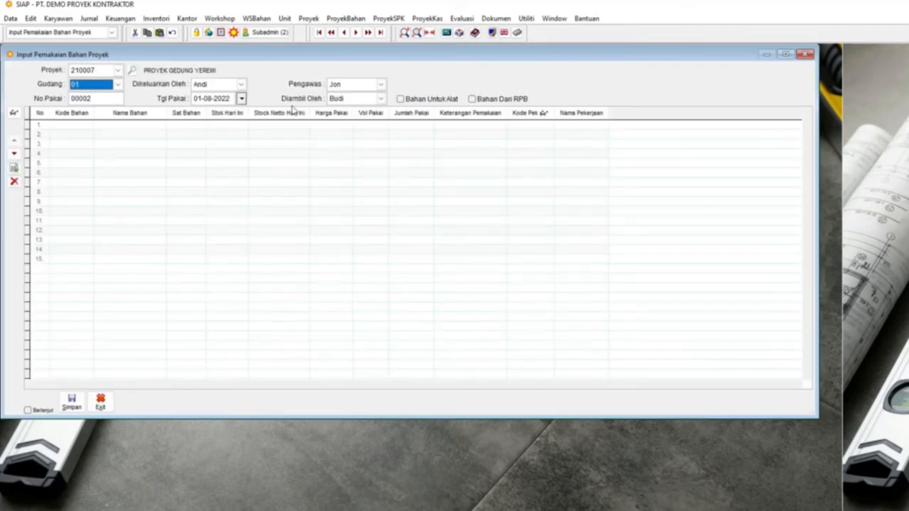
{"action": "left_click", "coordinate": [93, 89]}
{"action": "left_click", "coordinate": [92, 95]}
{"action": "left_click", "coordinate": [233, 89]}
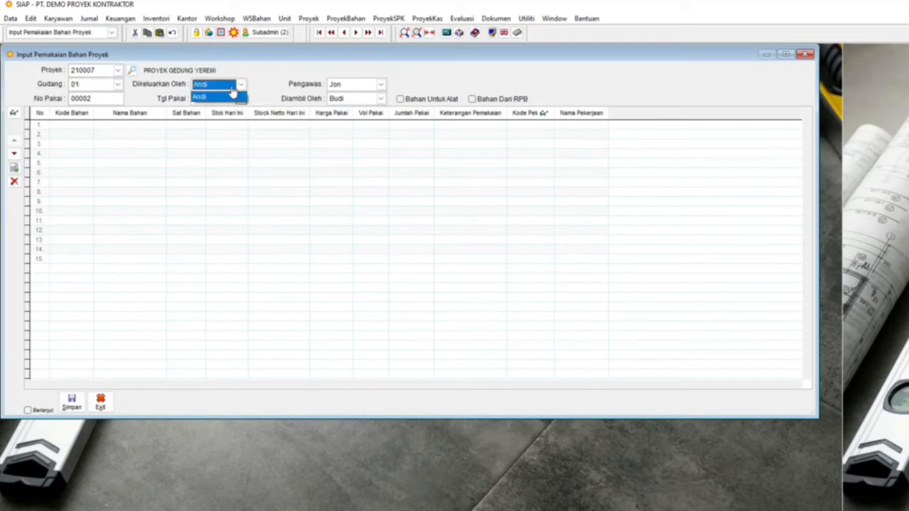
{"action": "left_click", "coordinate": [236, 93]}
{"action": "right_click", "coordinate": [214, 85]}
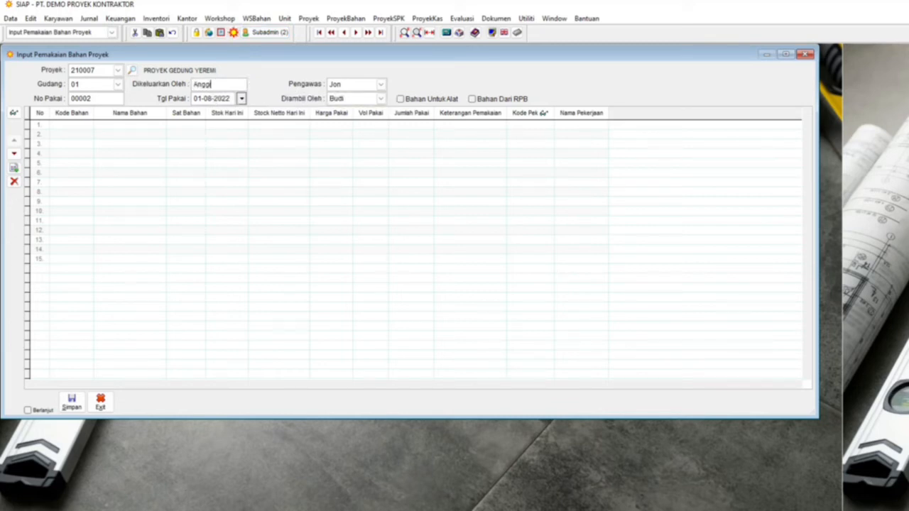
{"action": "right_click", "coordinate": [358, 85]}
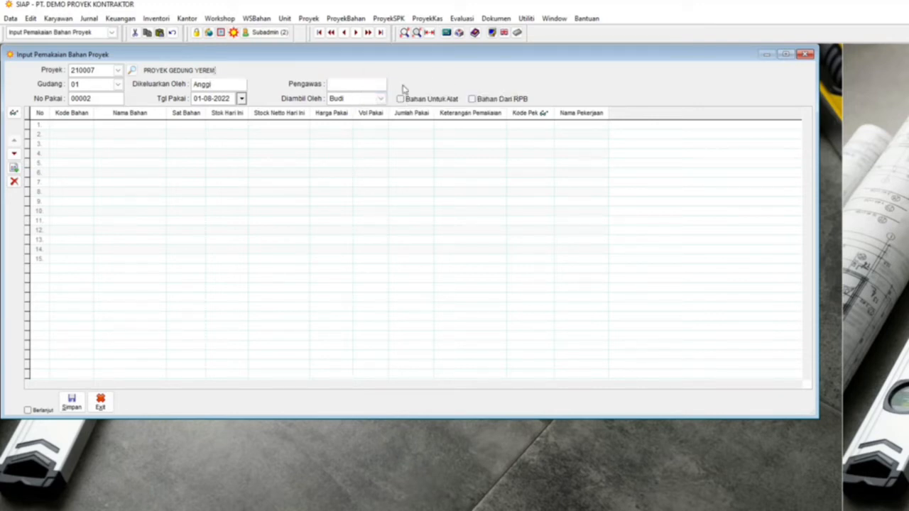
{"action": "left_click", "coordinate": [365, 86]}
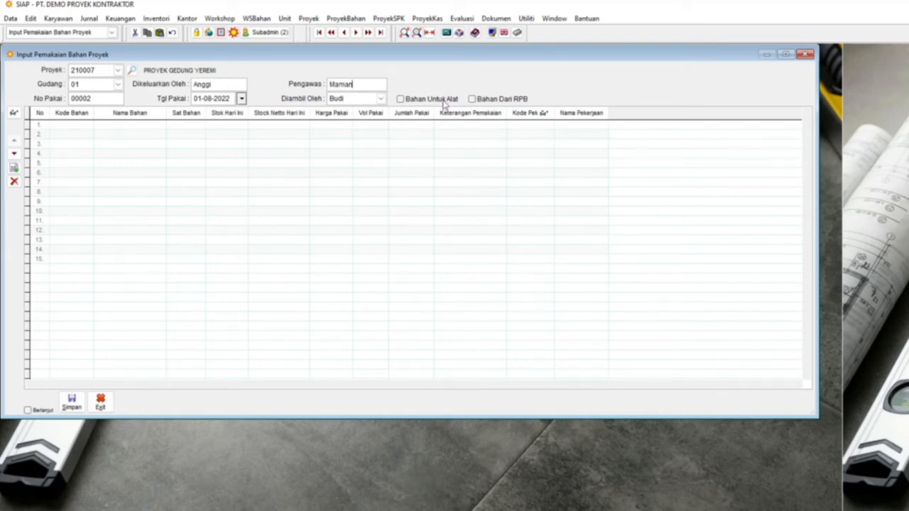
Add Paku 5-7, Kayu 5/7 panjang 4 mtr and Papan 3/20 panjang 4 mtr from the warehouse's material list to the usage entry
{"action": "left_click", "coordinate": [14, 116]}
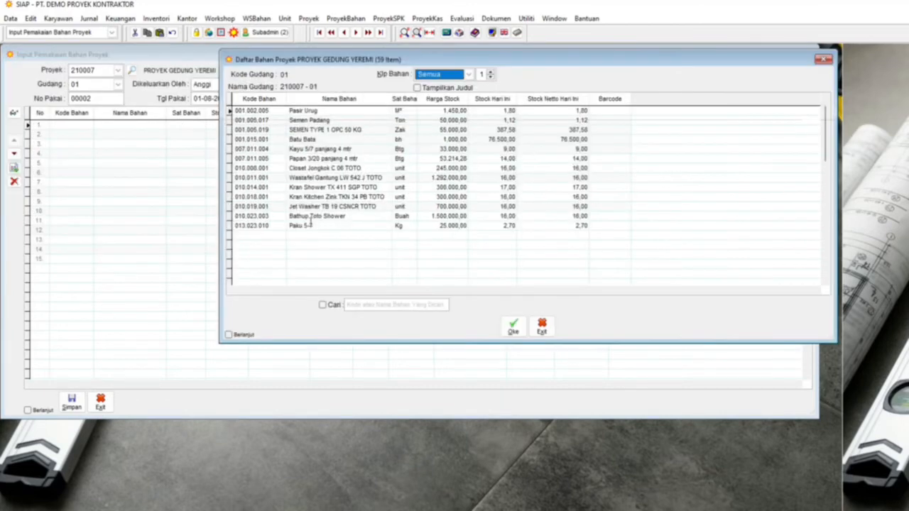
{"action": "double_click", "coordinate": [305, 225]}
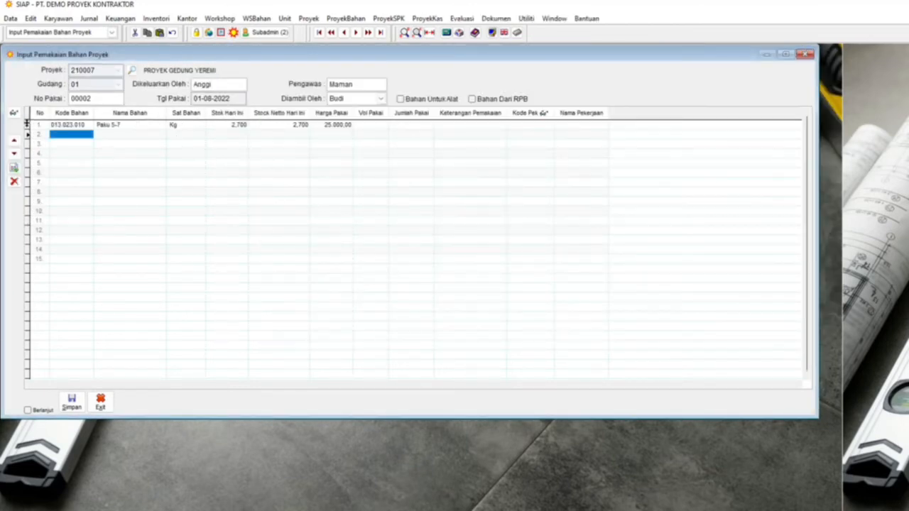
{"action": "left_click", "coordinate": [13, 114]}
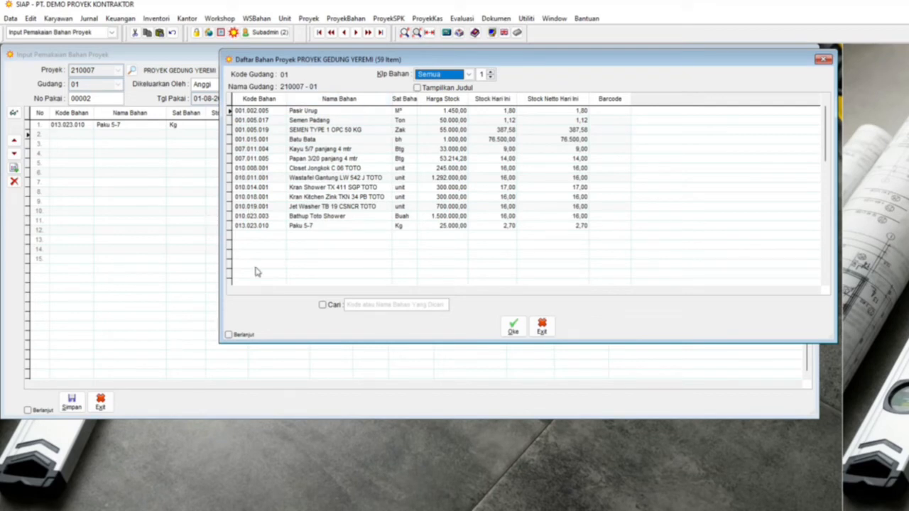
{"action": "left_click", "coordinate": [231, 337]}
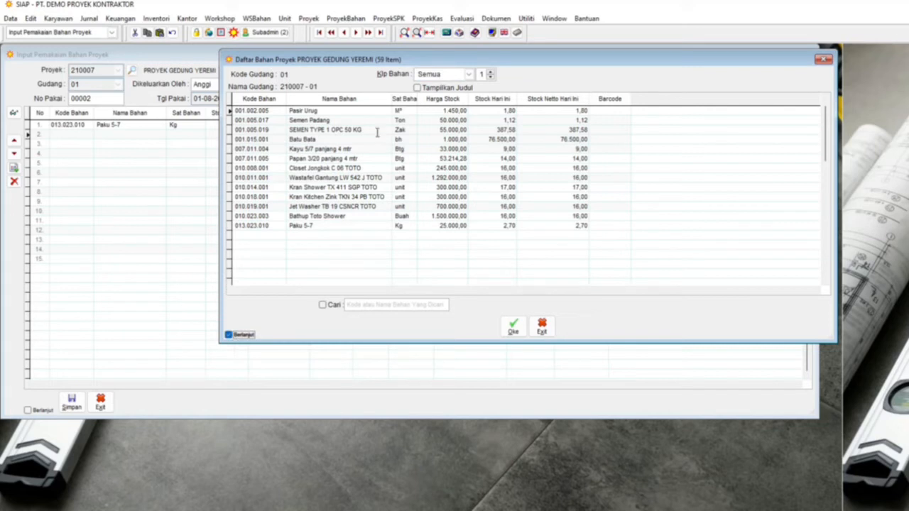
{"action": "double_click", "coordinate": [335, 149]}
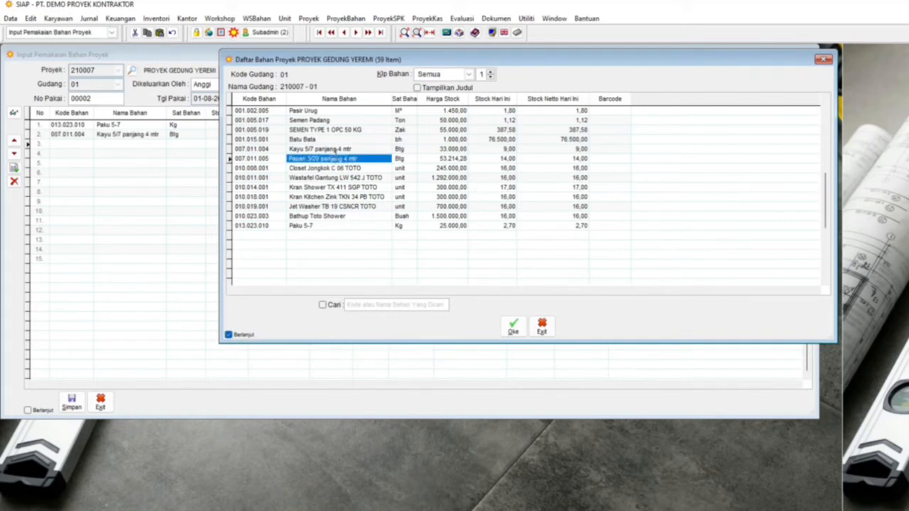
{"action": "double_click", "coordinate": [336, 159]}
{"action": "left_click", "coordinate": [543, 328]}
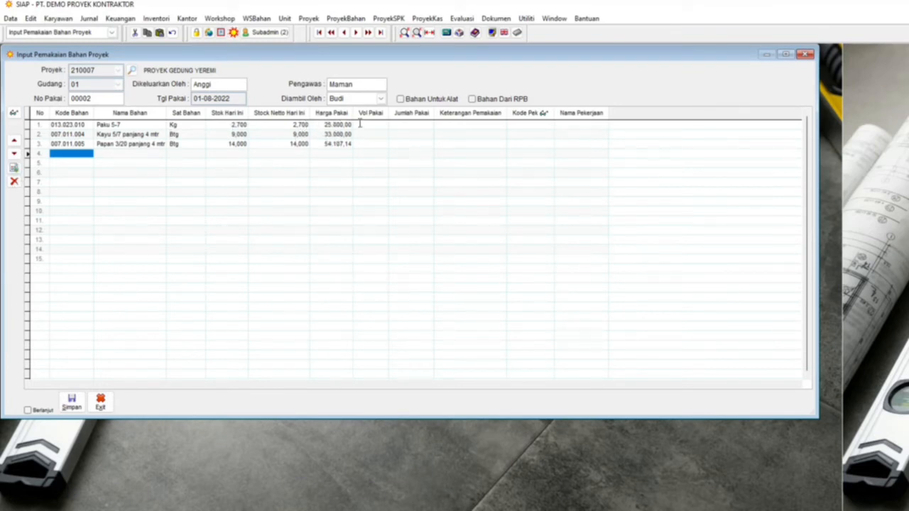
Set the usage volumes to 2,700 for Paku 5-7, 9 for Kayu 5/7 and 14 for Papan 3/20
{"action": "left_click", "coordinate": [360, 124]}
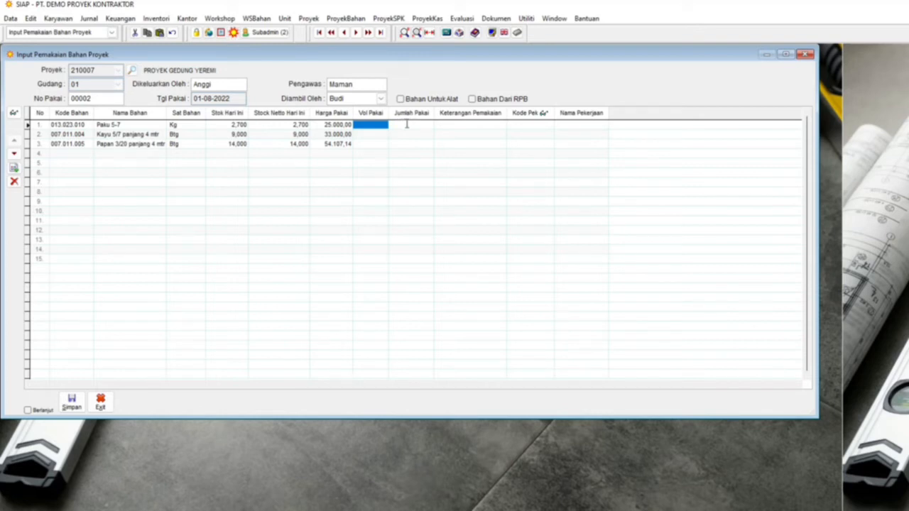
{"action": "type", "text": "2,700"}
{"action": "key", "text": "Return"}
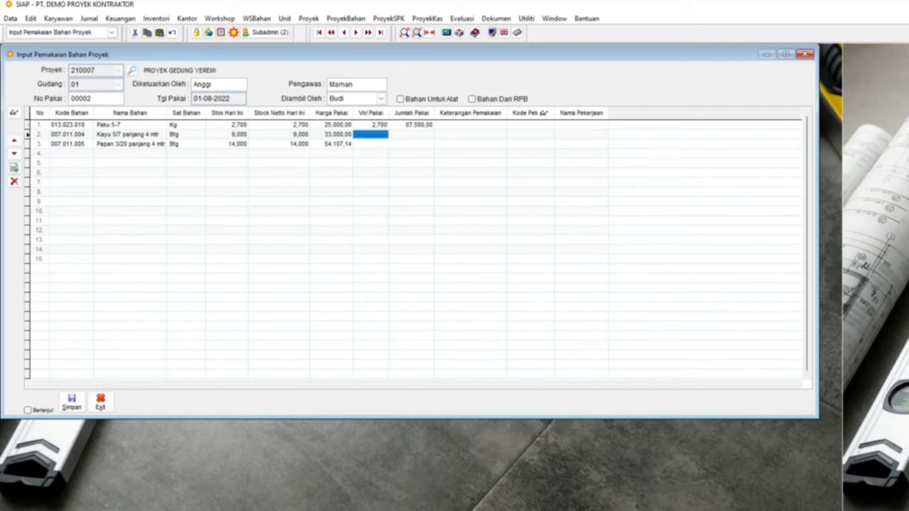
{"action": "type", "text": "9"}
{"action": "key", "text": "Return"}
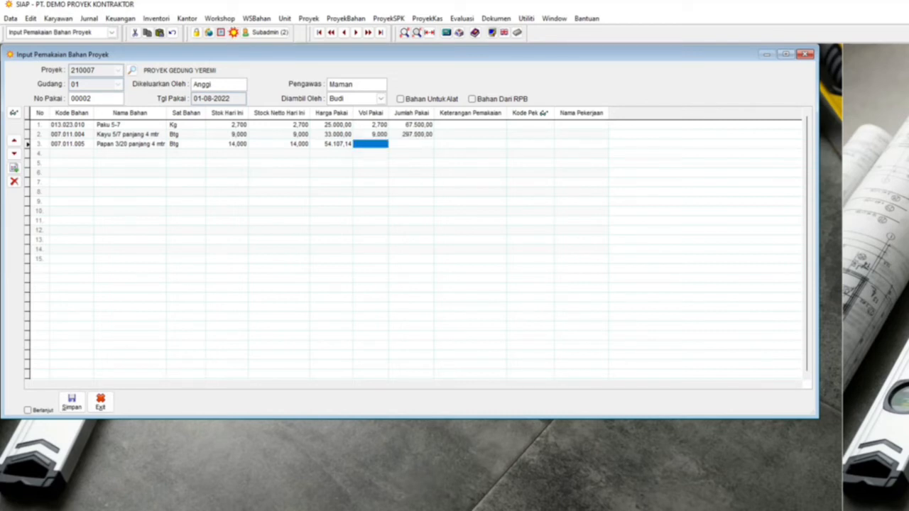
{"action": "type", "text": "7"}
{"action": "key", "text": "Return"}
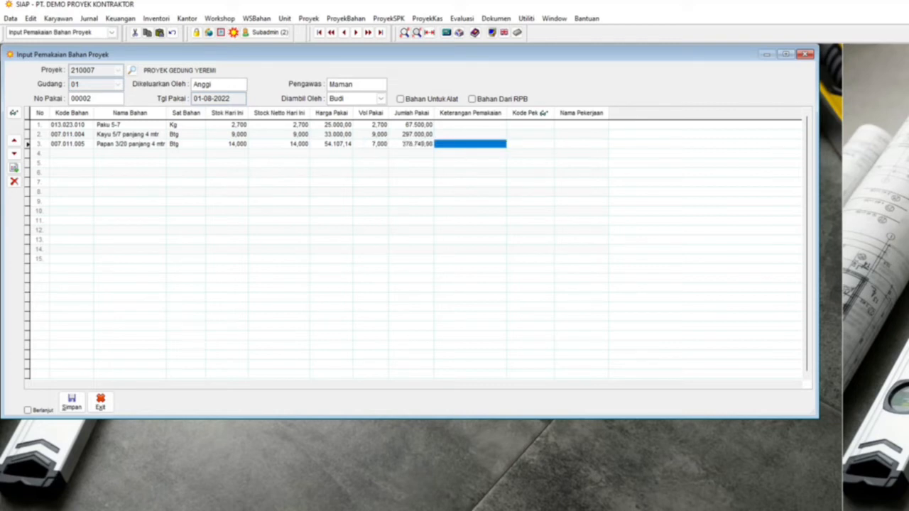
{"action": "key", "text": "Left"}
{"action": "type", "text": "1"}
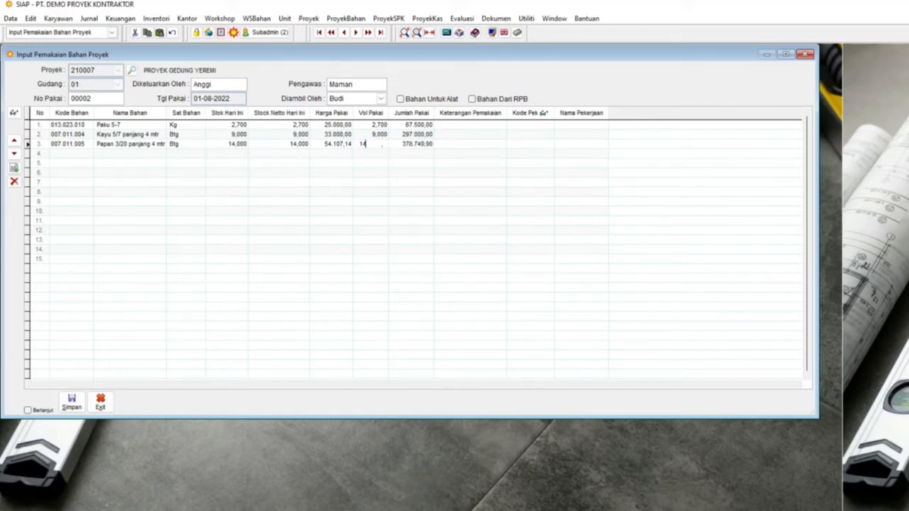
{"action": "key", "text": "Return"}
{"action": "key", "text": "Up"}
{"action": "key", "text": "Up"}
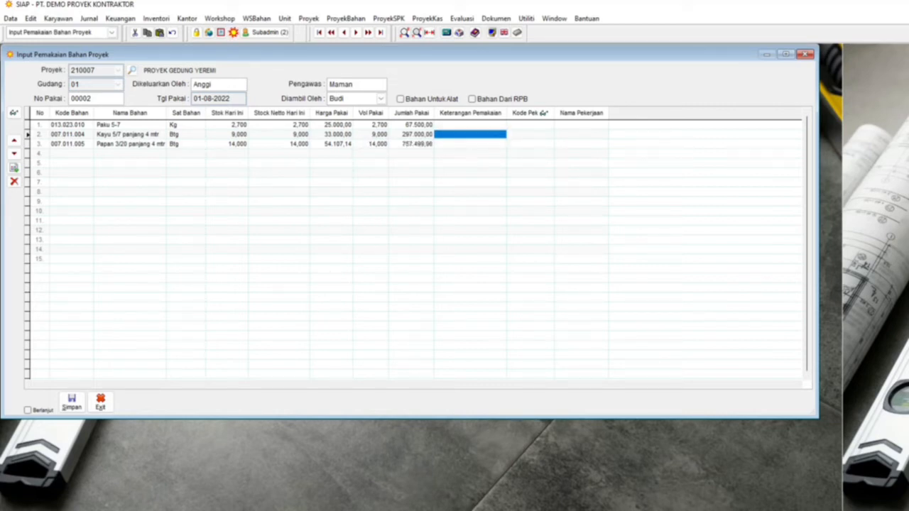
{"action": "key", "text": "Left"}
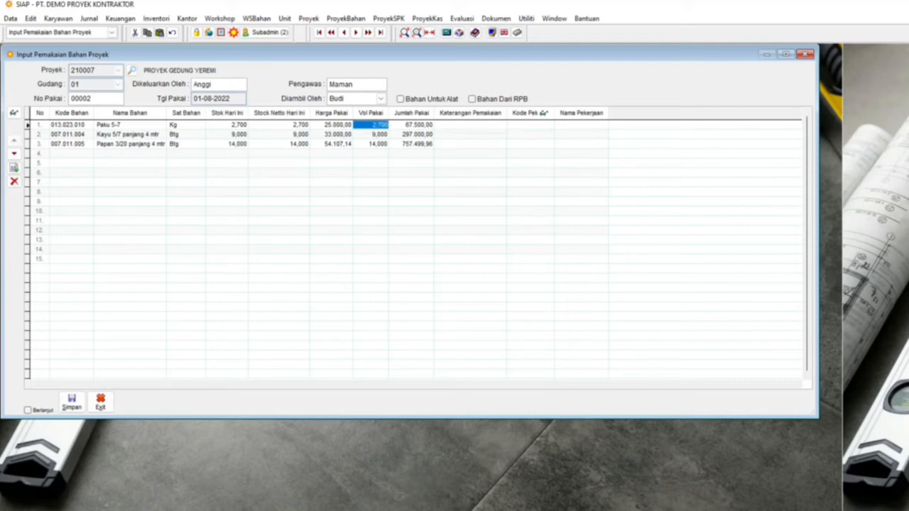
{"action": "key", "text": "Right"}
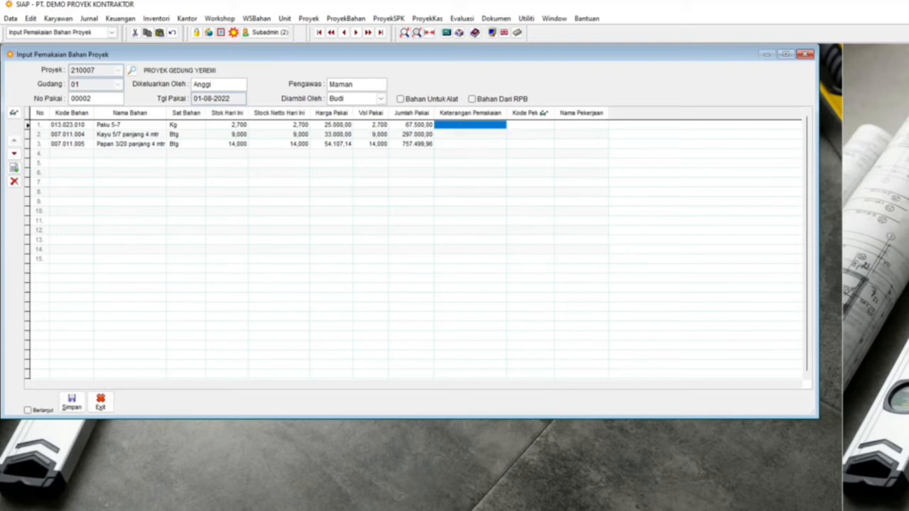
{"action": "double_click", "coordinate": [482, 124]}
{"action": "left_click", "coordinate": [479, 124]}
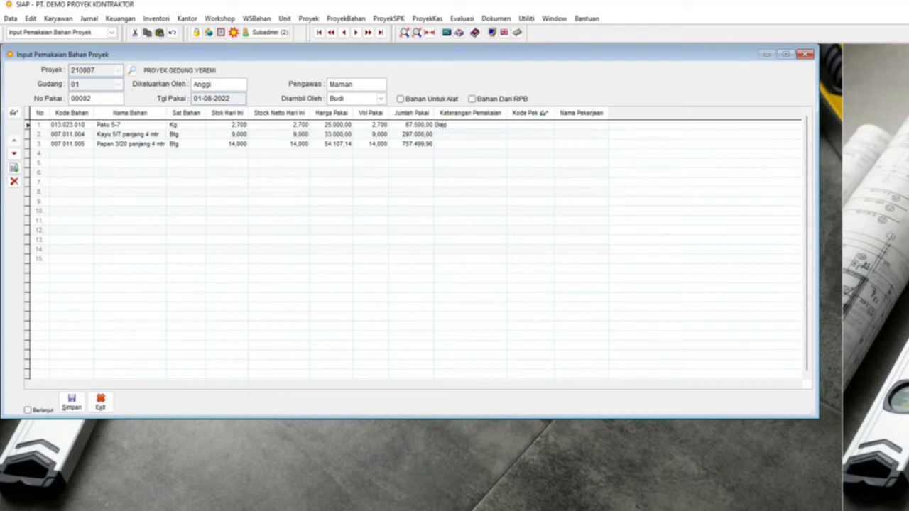
Assign job code A.1.11 from the project's job list to all three material rows
{"action": "left_click", "coordinate": [528, 124]}
{"action": "left_click", "coordinate": [527, 125]}
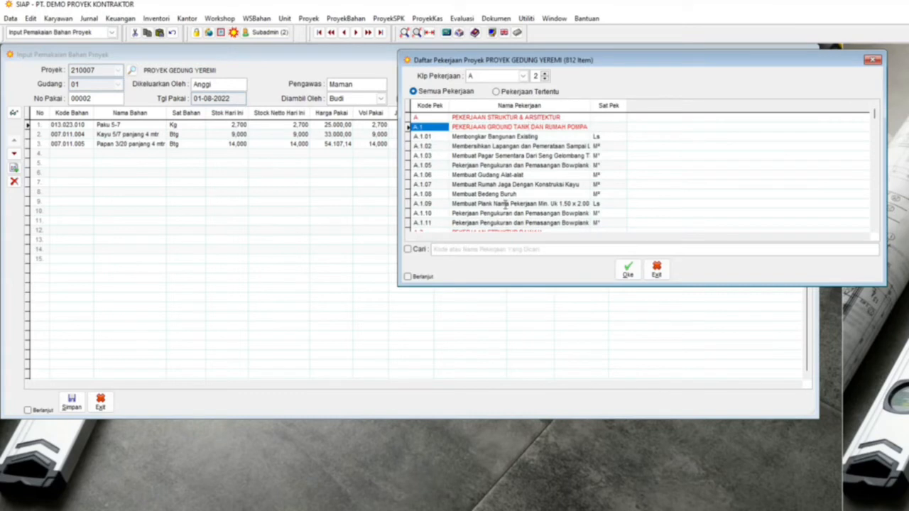
{"action": "left_click", "coordinate": [462, 249]}
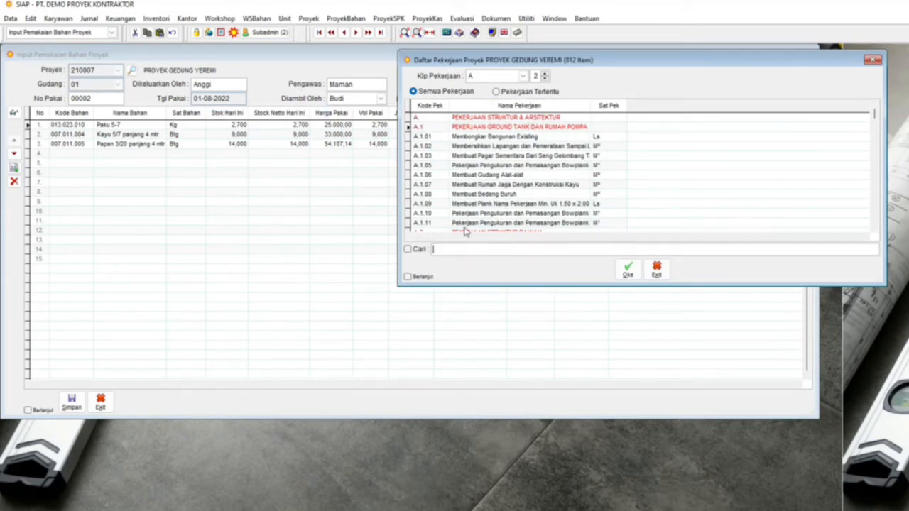
{"action": "left_click", "coordinate": [464, 223]}
{"action": "double_click", "coordinate": [440, 222]}
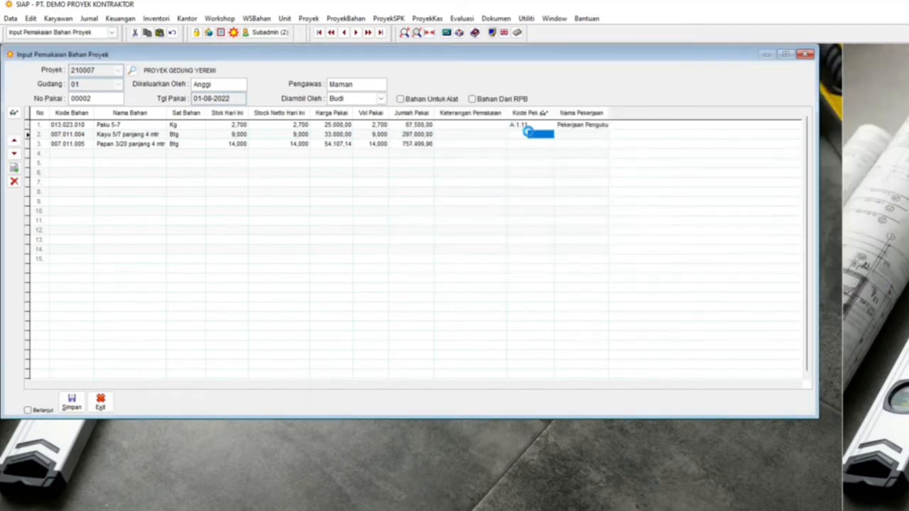
{"action": "double_click", "coordinate": [529, 133]}
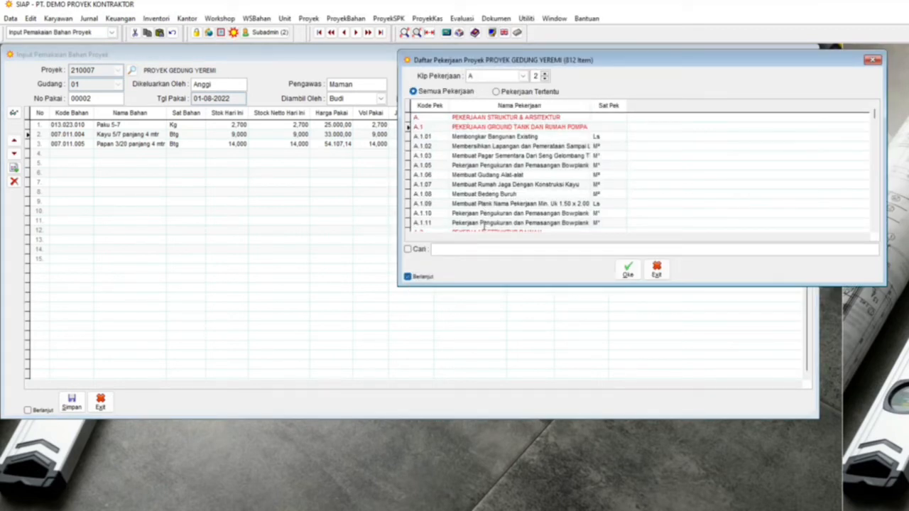
{"action": "left_click", "coordinate": [481, 223]}
{"action": "scroll", "coordinate": [482, 222], "scroll_direction": "down", "scroll_amount": 2}
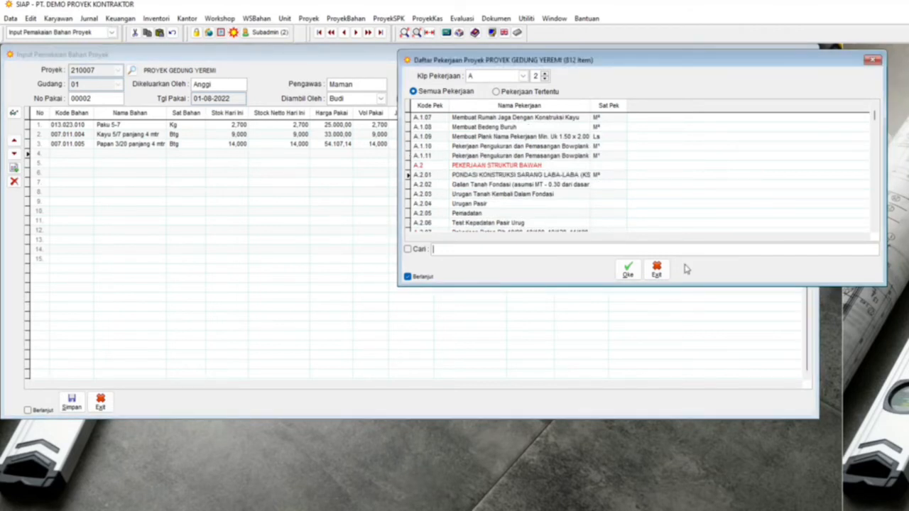
{"action": "left_click", "coordinate": [656, 271]}
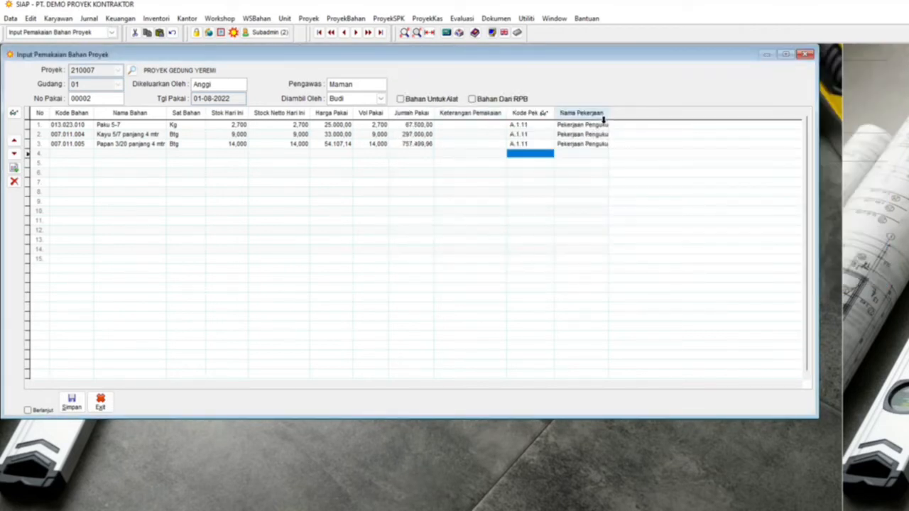
Widen the job name column until the full names fit, and save the material usage entry
{"action": "left_click_drag", "start_coordinate": [608, 114], "coordinate": [694, 125]}
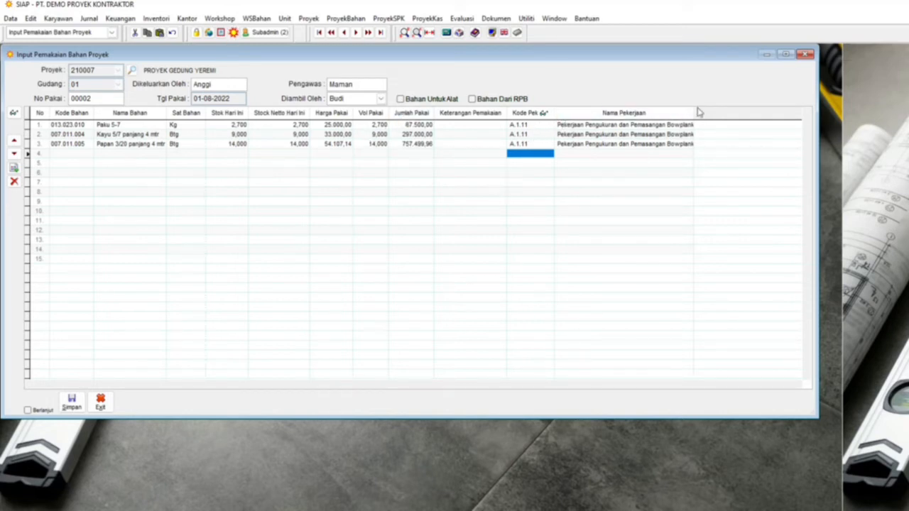
{"action": "left_click_drag", "start_coordinate": [695, 112], "coordinate": [763, 112]}
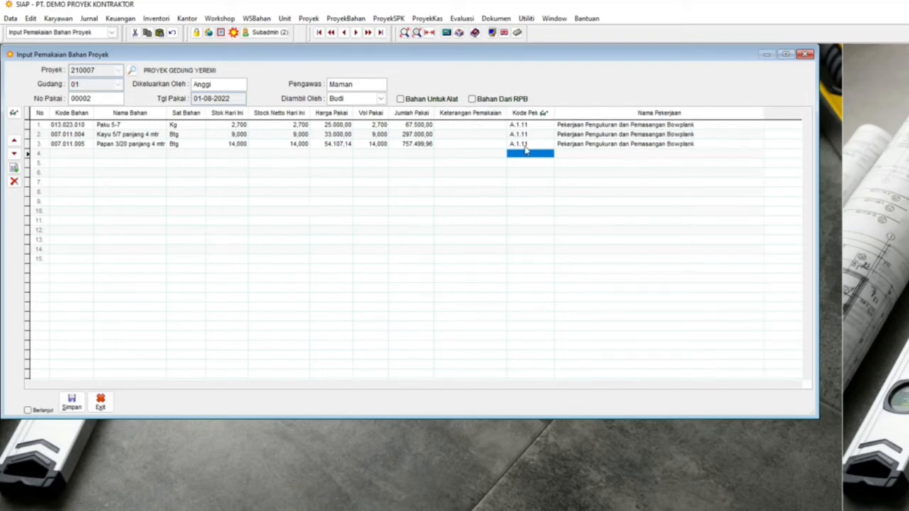
{"action": "left_click", "coordinate": [460, 124]}
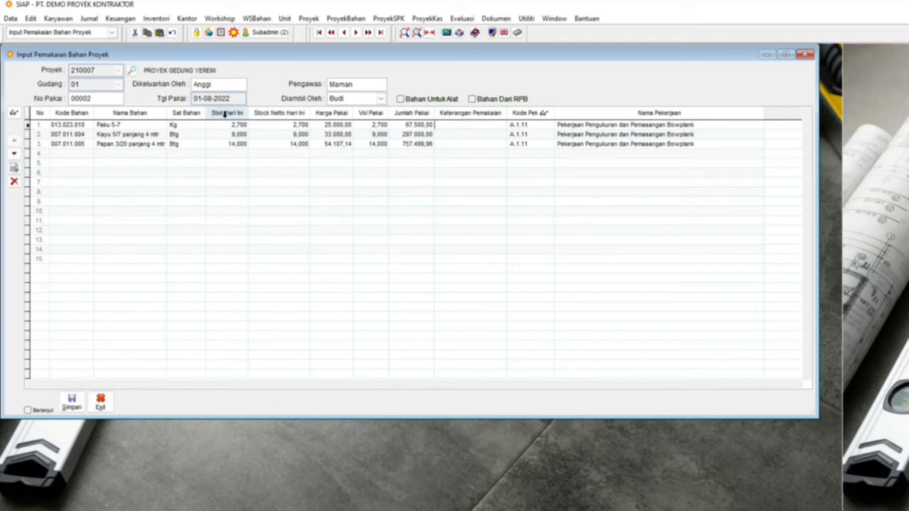
{"action": "left_click", "coordinate": [71, 402]}
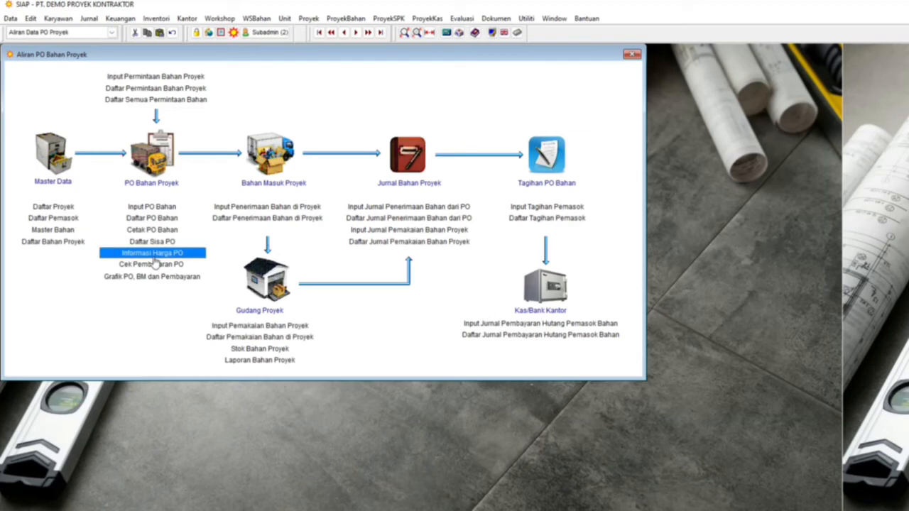
Open the list of materials used at the project and set the usage period's end date to 01-08-2022
{"action": "left_click", "coordinate": [274, 339]}
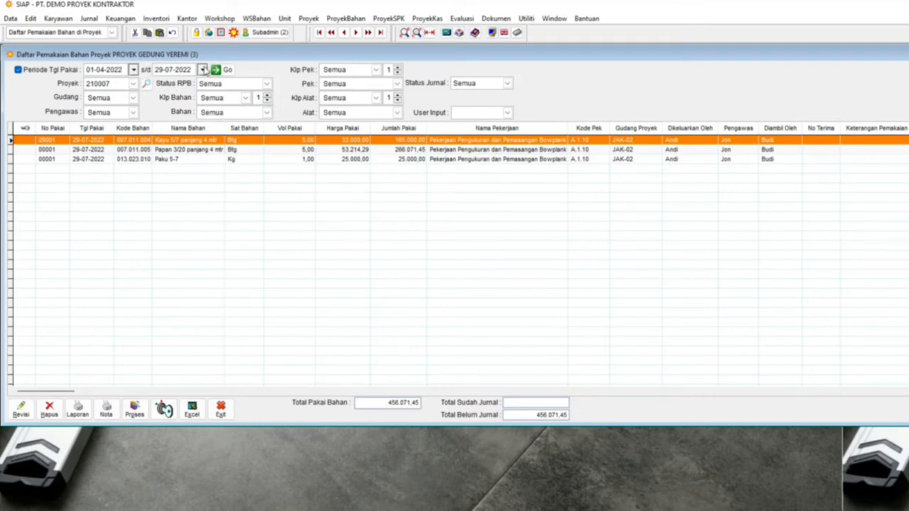
{"action": "left_click", "coordinate": [203, 70]}
{"action": "left_click", "coordinate": [239, 164]}
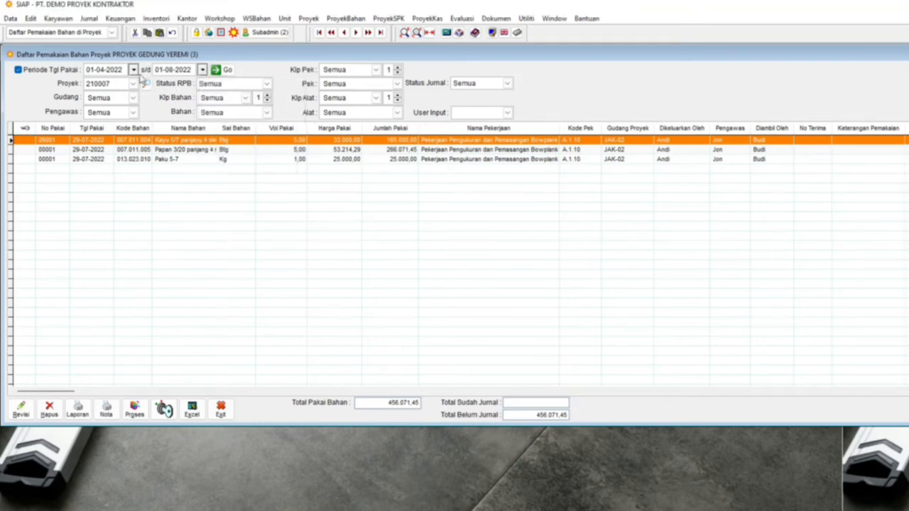
Reload the project's material usage list for the period through 01-08-2022 and process the listed usage
{"action": "left_click", "coordinate": [132, 69]}
{"action": "left_click", "coordinate": [173, 168]}
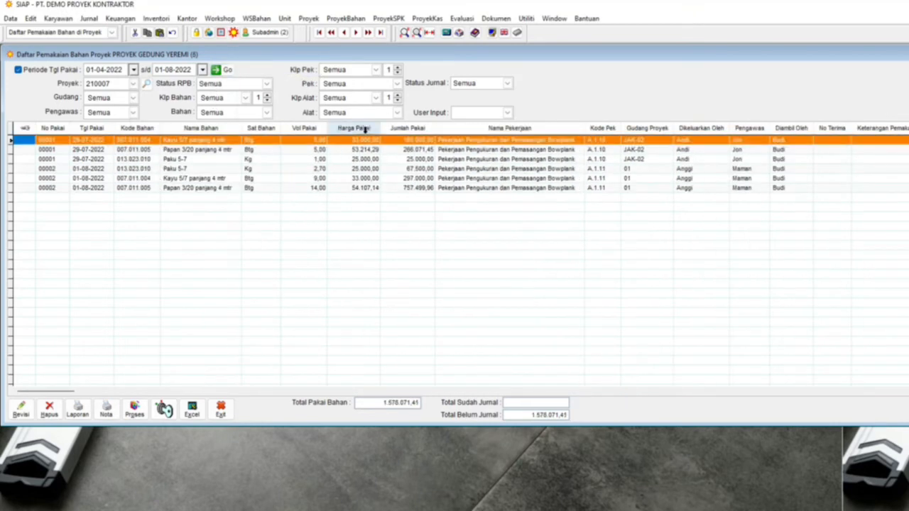
{"action": "left_click", "coordinate": [138, 408]}
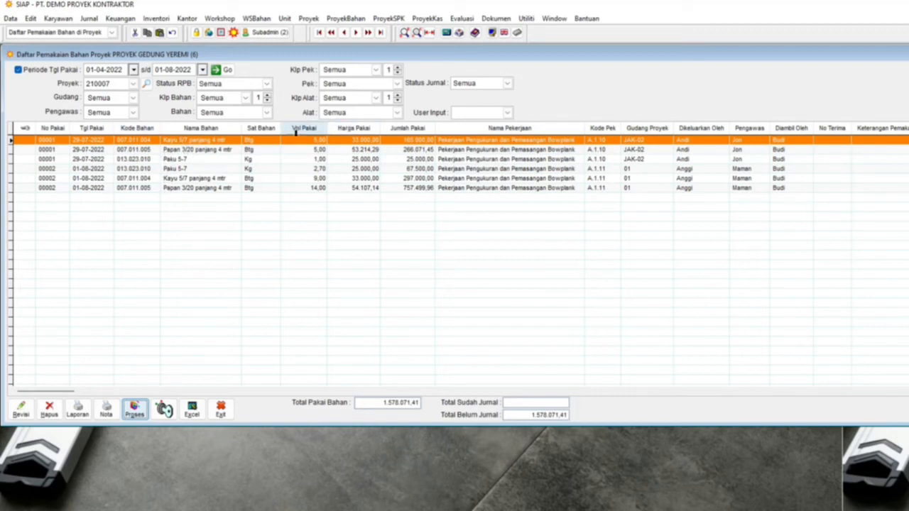
Check the project warehouse codes and usage amounts of the listed material rows, and close the usage list
{"action": "left_click", "coordinate": [644, 141]}
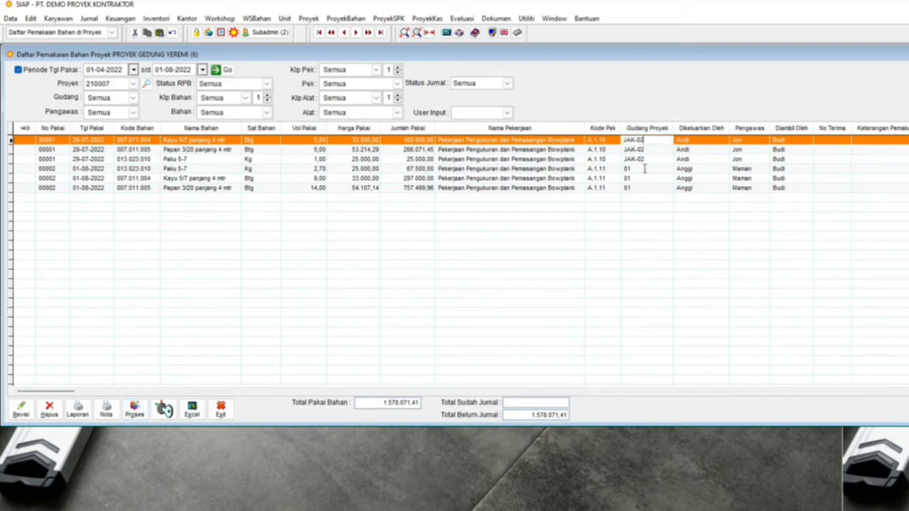
{"action": "left_click", "coordinate": [643, 171]}
{"action": "left_click", "coordinate": [643, 188]}
{"action": "left_click", "coordinate": [640, 178]}
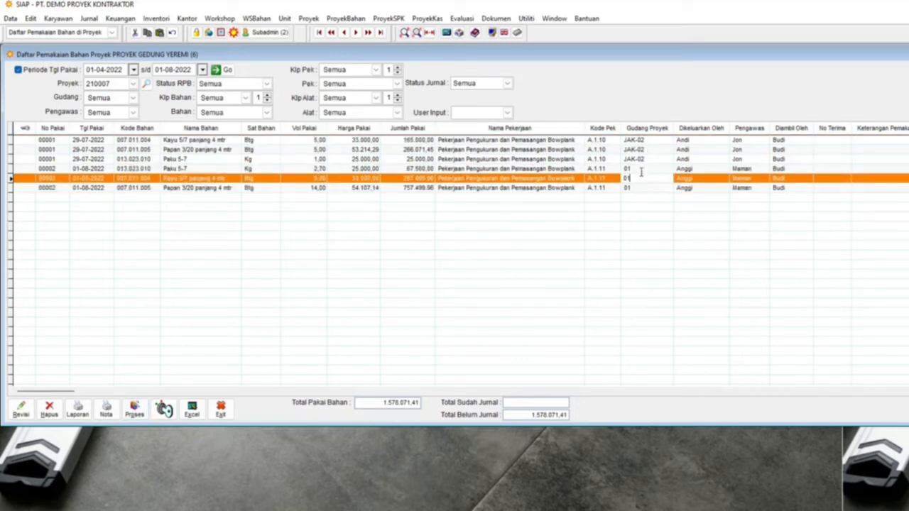
{"action": "left_click", "coordinate": [641, 171]}
{"action": "left_click", "coordinate": [631, 189]}
{"action": "left_click", "coordinate": [496, 150]}
{"action": "left_click", "coordinate": [411, 188]}
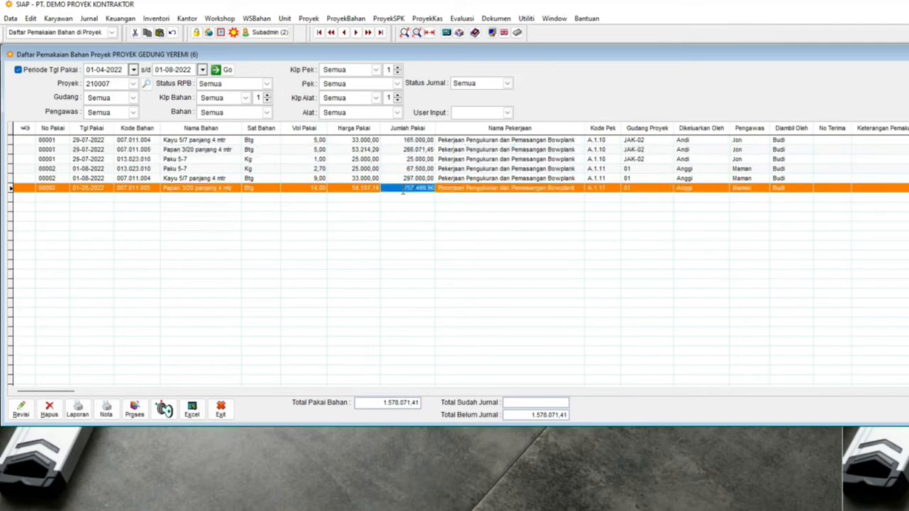
{"action": "left_click", "coordinate": [220, 406]}
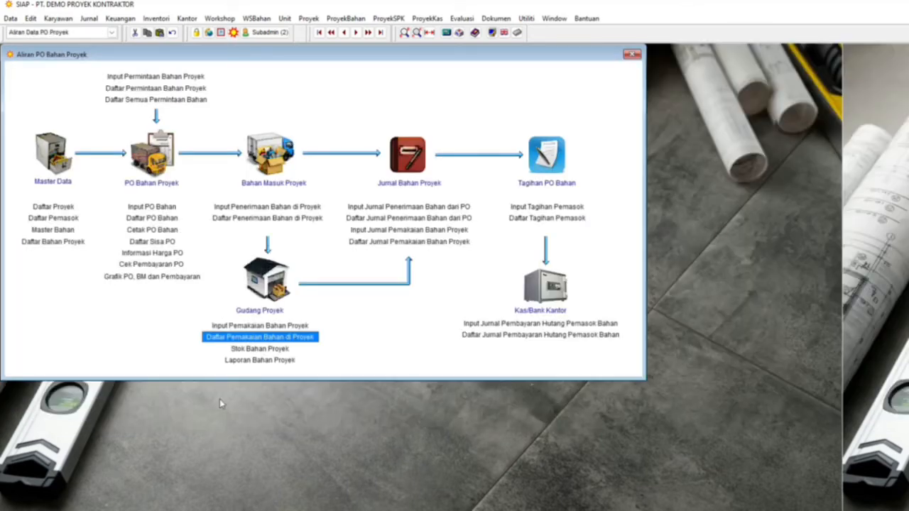
Open journal entry for material receipts from project purchase orders, Input Jurnal Penerimaan Bahan dari PO Proyek
{"action": "left_click", "coordinate": [382, 210]}
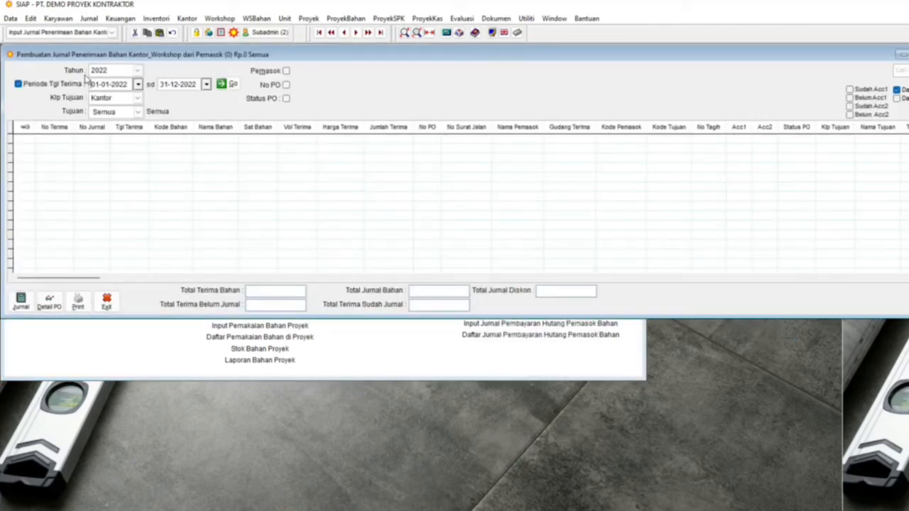
{"action": "left_click", "coordinate": [90, 19]}
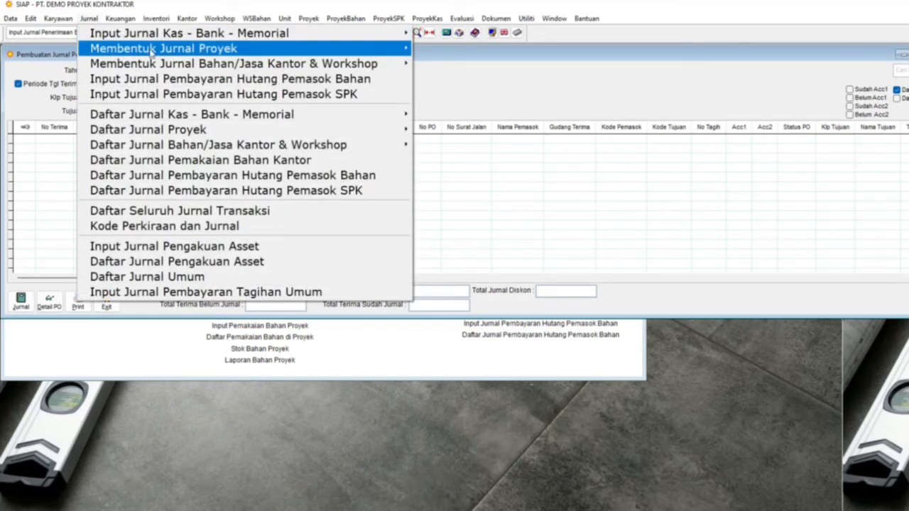
{"action": "mouse_move", "coordinate": [151, 51]}
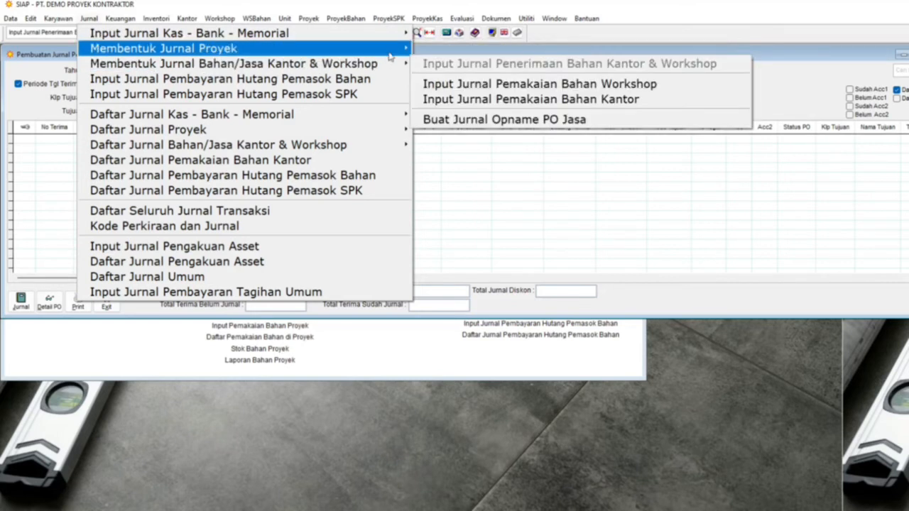
{"action": "mouse_move", "coordinate": [391, 55]}
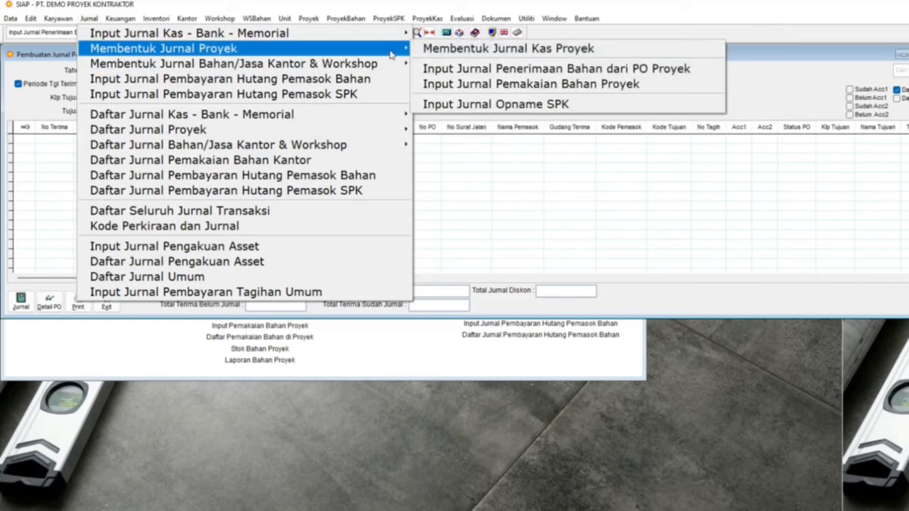
{"action": "left_click", "coordinate": [469, 74]}
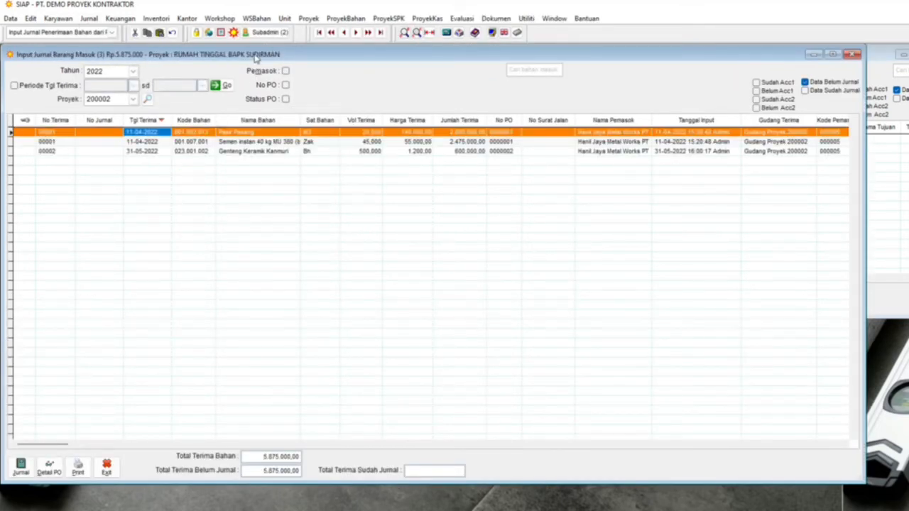
Close the office and workshop receipt journal window behind the project receipt journal, and reposition the project window
{"action": "left_click_drag", "start_coordinate": [255, 58], "coordinate": [264, 175]}
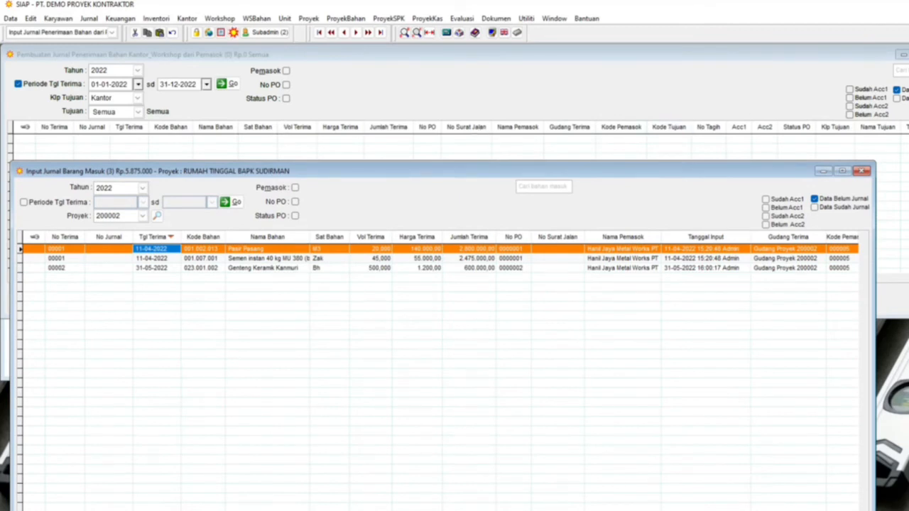
{"action": "left_click", "coordinate": [902, 135]}
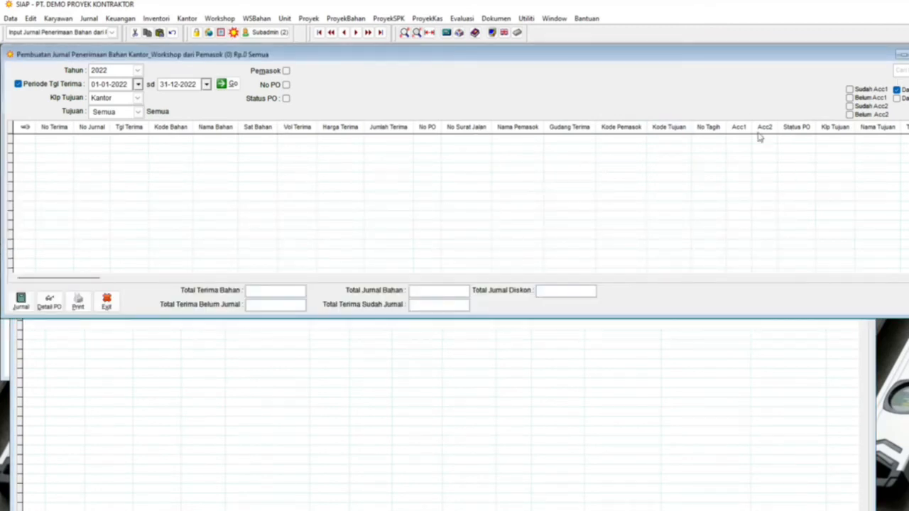
{"action": "left_click", "coordinate": [106, 307]}
{"action": "left_click_drag", "start_coordinate": [264, 178], "coordinate": [264, 93]}
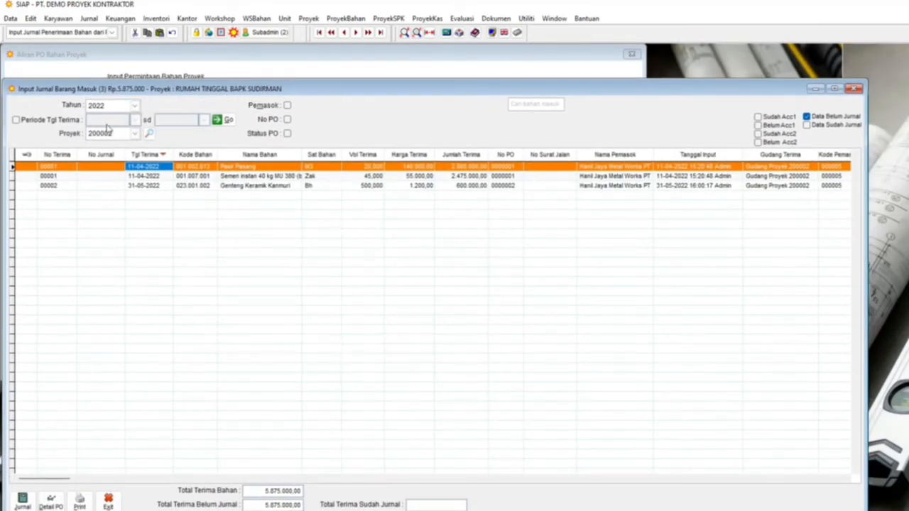
Filter the receipts to the period 01-08-2022 through 01-08-2022 and project 210007, PROYEK GEDUNG YEREMI, and load them
{"action": "left_click", "coordinate": [61, 120]}
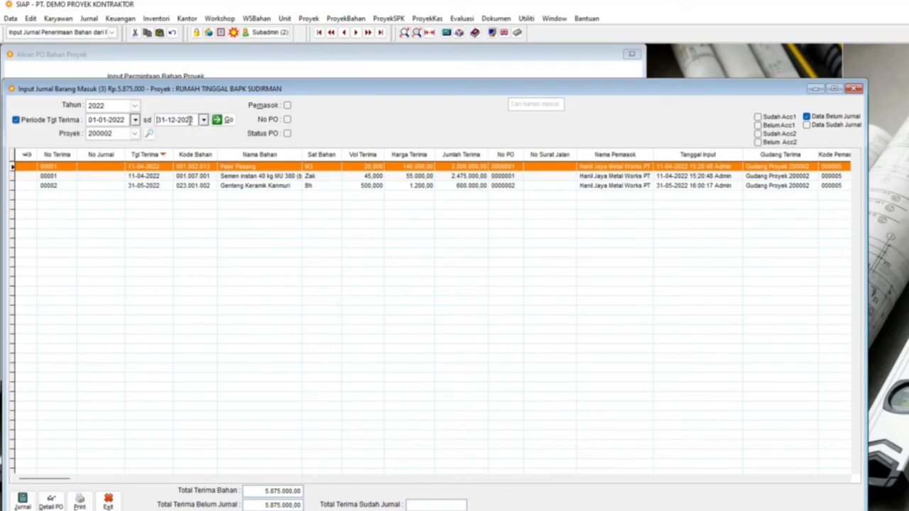
{"action": "left_click", "coordinate": [135, 120]}
{"action": "left_click", "coordinate": [162, 219]}
{"action": "left_click", "coordinate": [203, 120]}
{"action": "left_click", "coordinate": [224, 221]}
{"action": "left_click", "coordinate": [134, 133]}
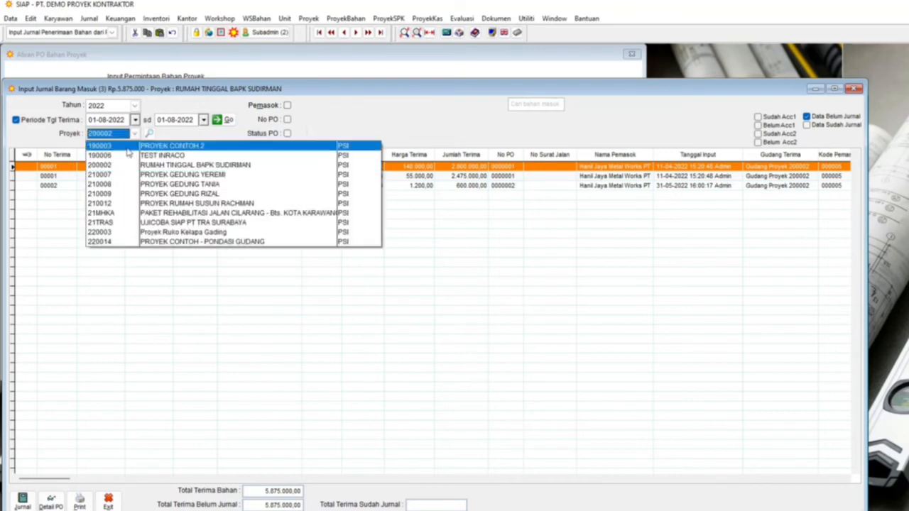
{"action": "left_click", "coordinate": [127, 174]}
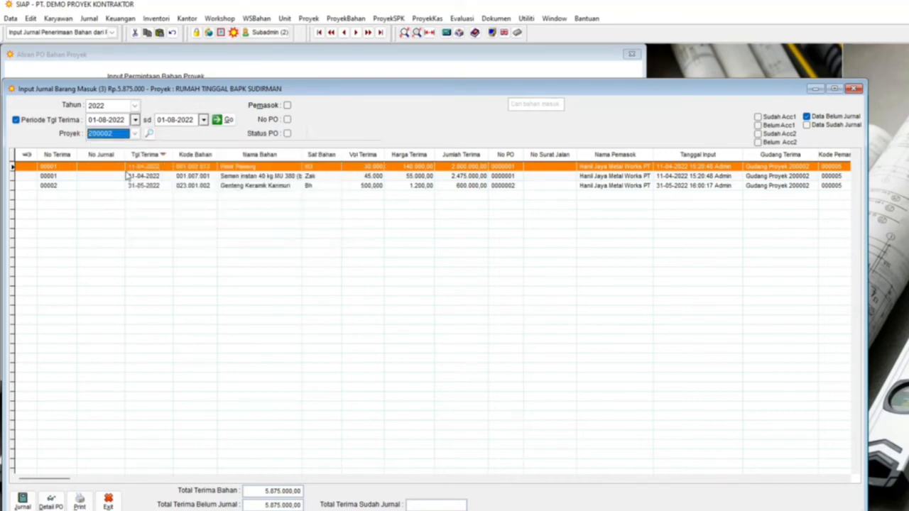
{"action": "left_click", "coordinate": [228, 119]}
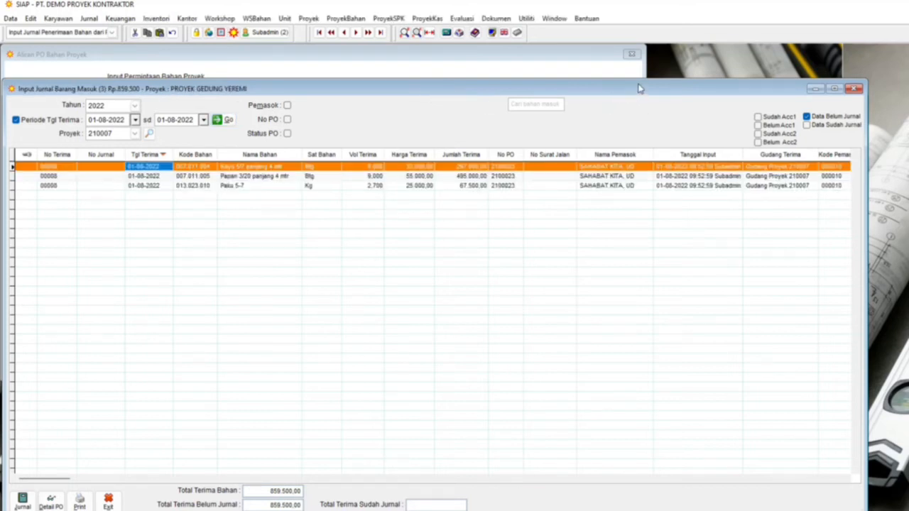
Enlarge the project receipt journal window and create a journal from the listed material receipts
{"action": "left_click_drag", "start_coordinate": [639, 87], "coordinate": [664, 73]}
{"action": "left_click", "coordinate": [858, 74]}
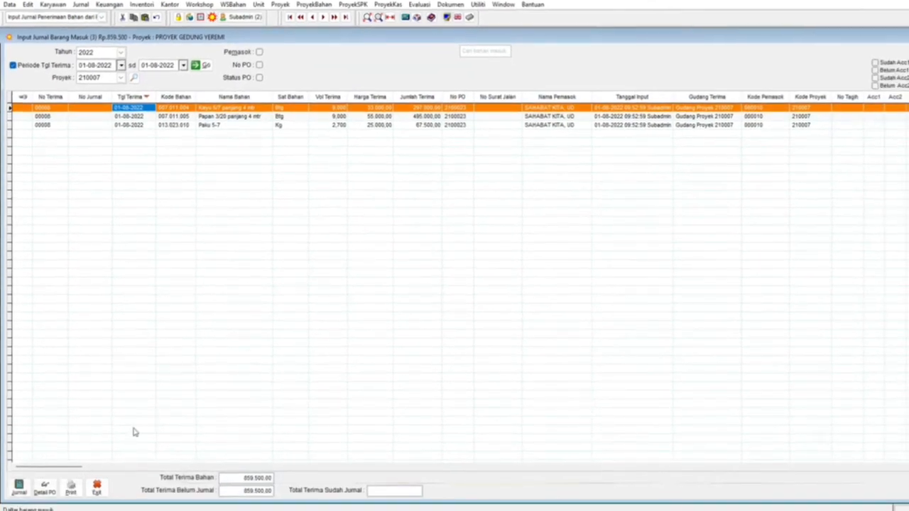
{"action": "left_click", "coordinate": [21, 488]}
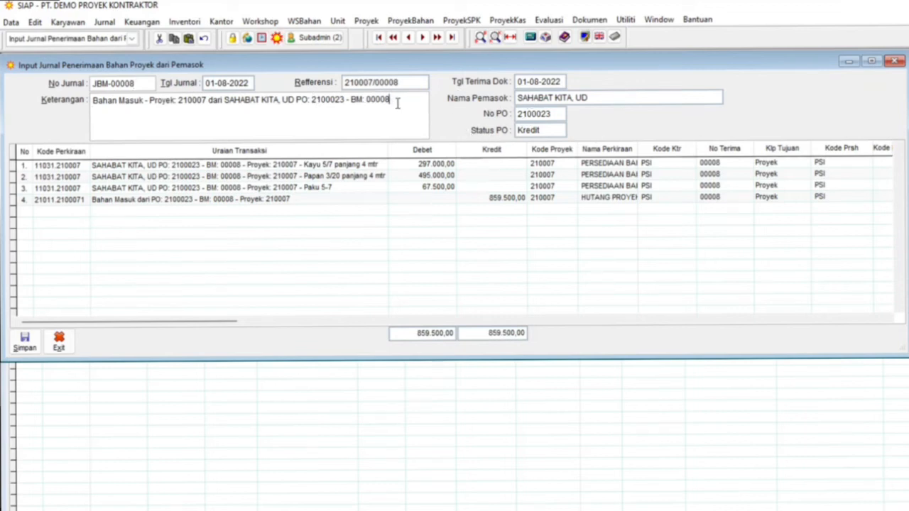
Enlarge the journal form, widen the account name column to fit, save the receipt journal and close the receipts window
{"action": "left_click_drag", "start_coordinate": [398, 103], "coordinate": [75, 96]}
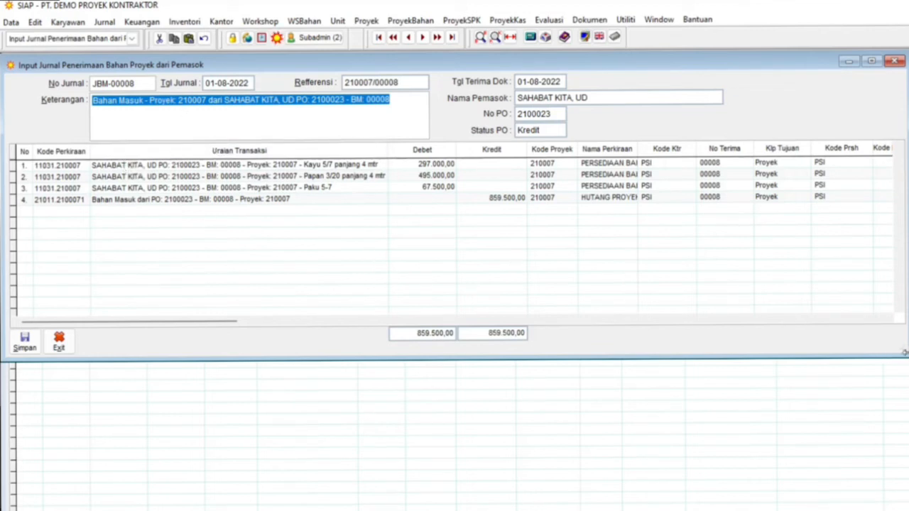
{"action": "left_click_drag", "start_coordinate": [905, 353], "coordinate": [907, 470]}
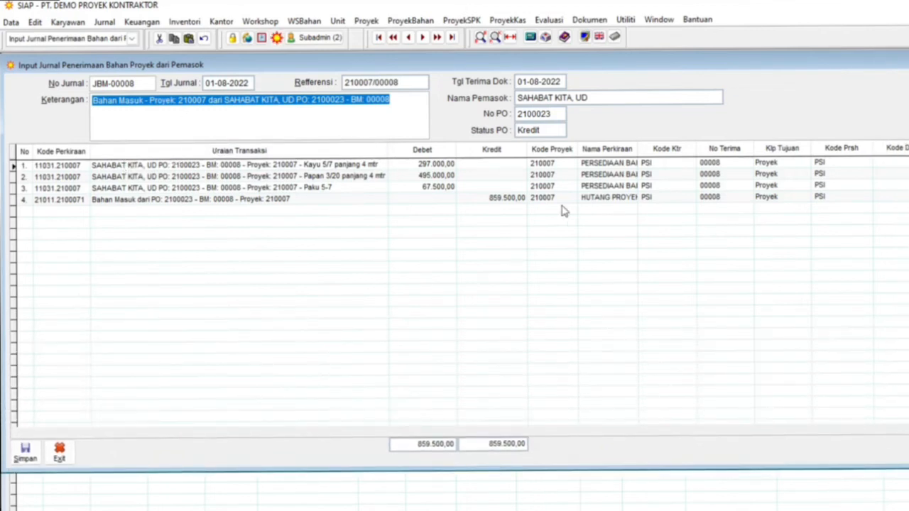
{"action": "double_click", "coordinate": [638, 149]}
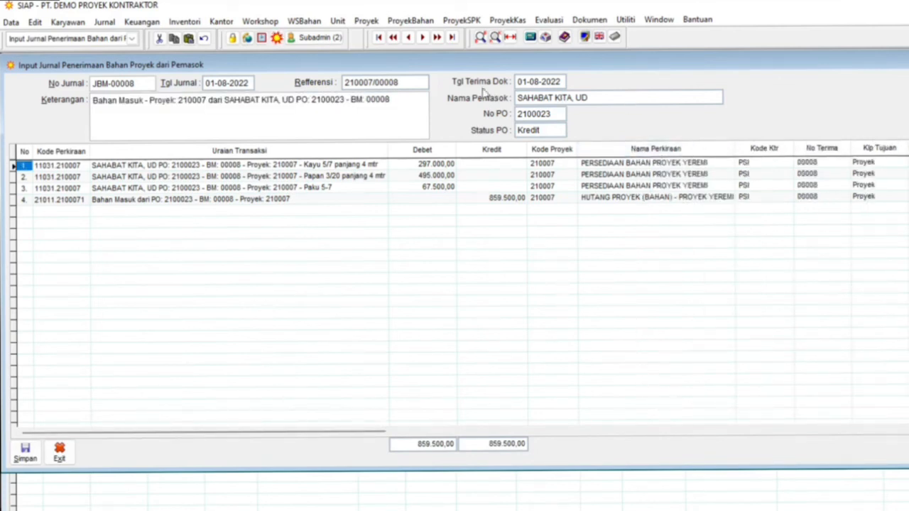
{"action": "left_click", "coordinate": [23, 457]}
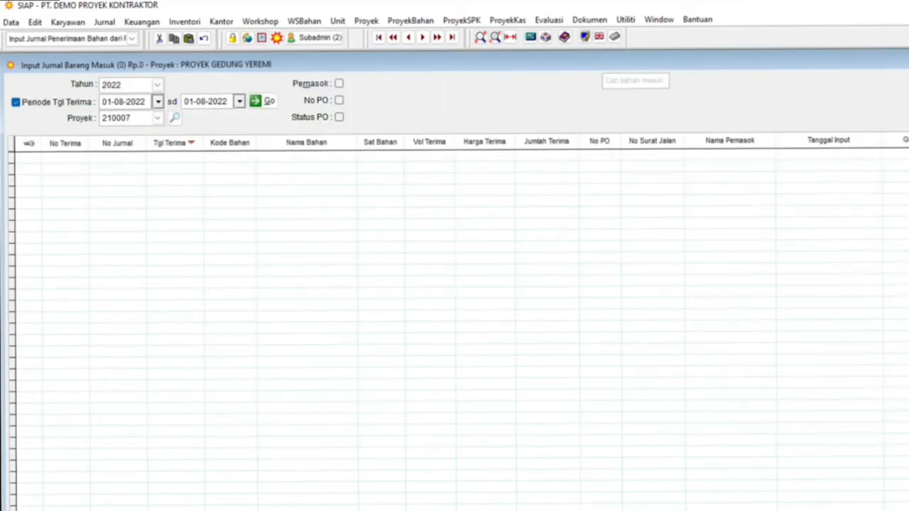
{"action": "key", "text": "Escape"}
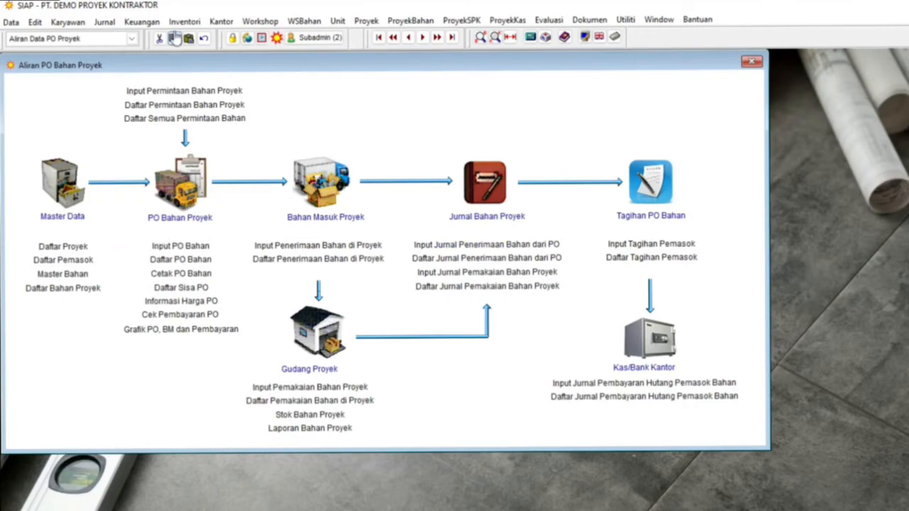
{"action": "left_click", "coordinate": [105, 22]}
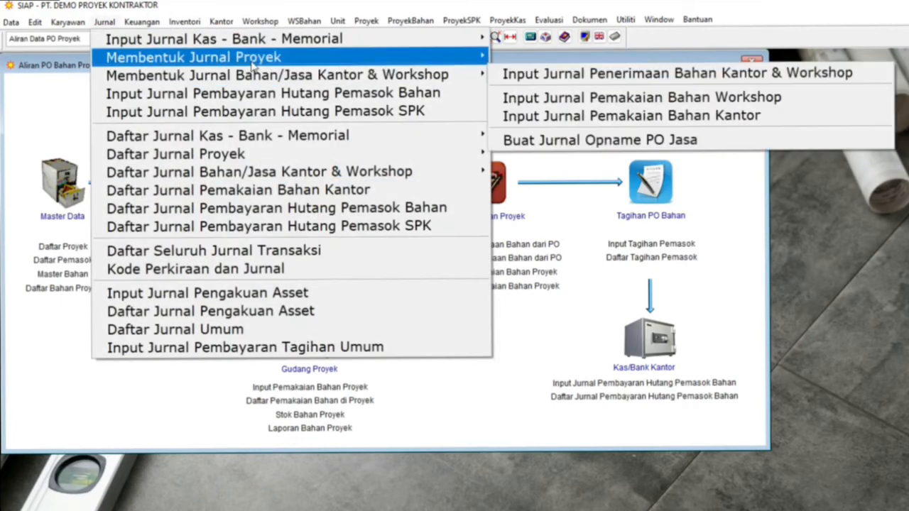
{"action": "mouse_move", "coordinate": [366, 60]}
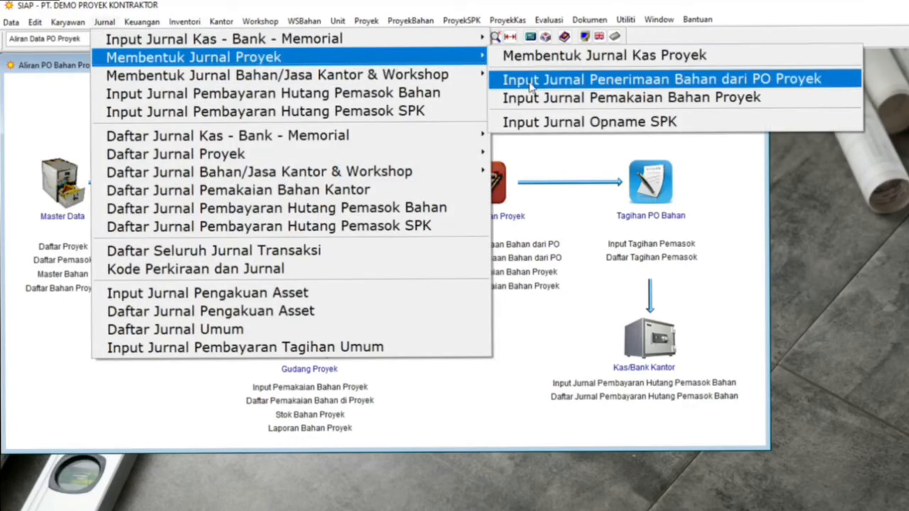
{"action": "left_click", "coordinate": [895, 325]}
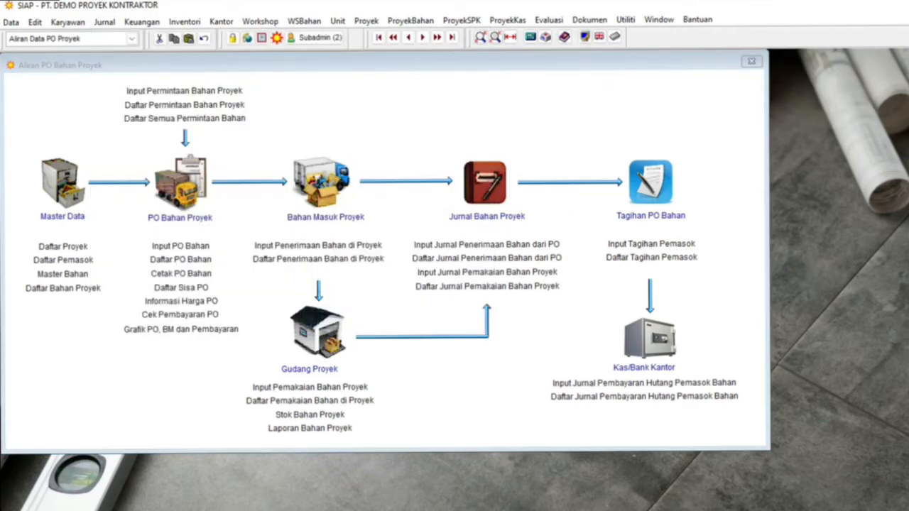
Open journal entry for project material usage, list August (Agustus) 2022 usage for project 210007, and switch the journaled-status filter
{"action": "left_click", "coordinate": [107, 22]}
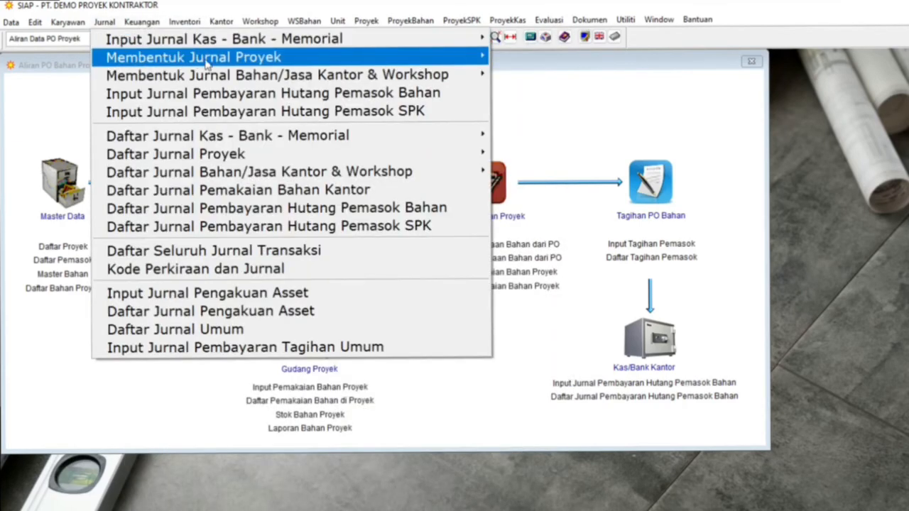
{"action": "mouse_move", "coordinate": [372, 62]}
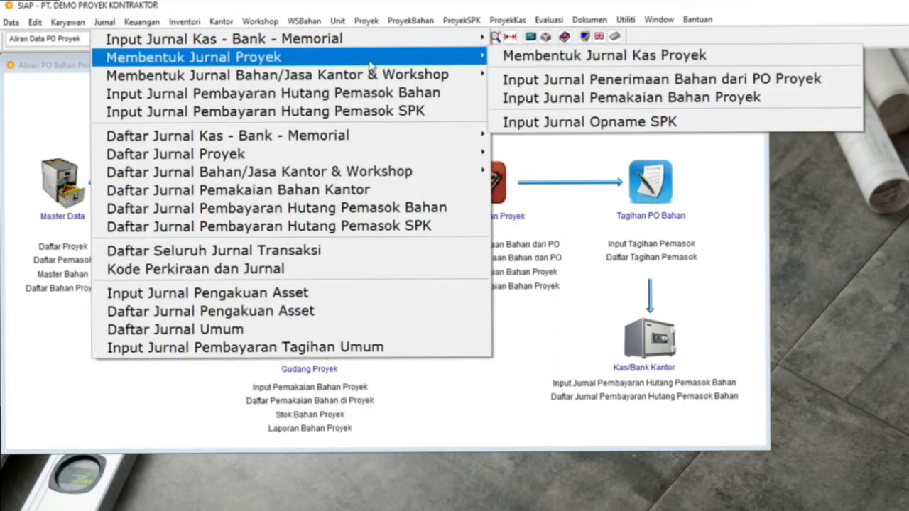
{"action": "left_click", "coordinate": [559, 100]}
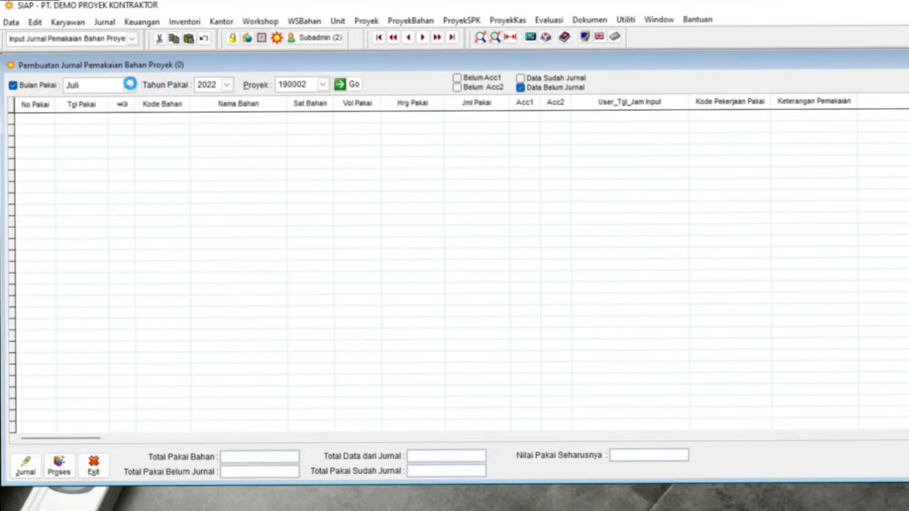
{"action": "left_click", "coordinate": [107, 86]}
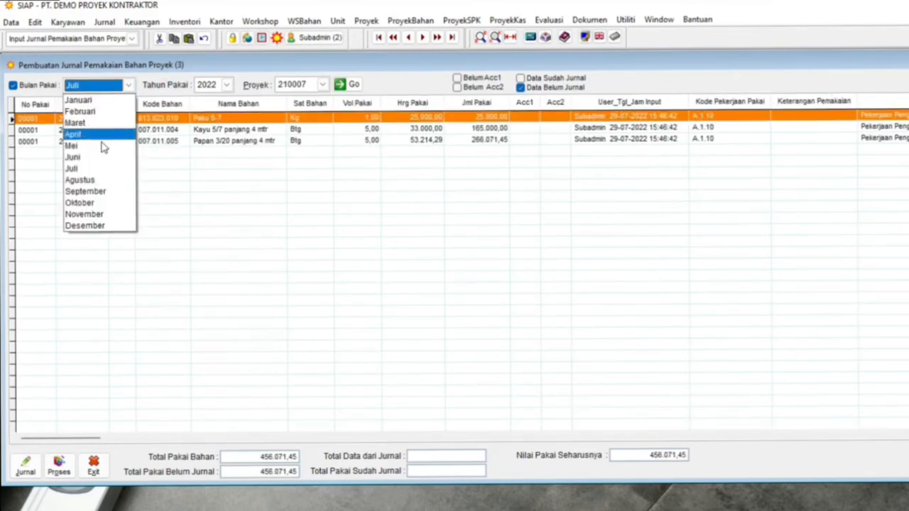
{"action": "left_click", "coordinate": [88, 180]}
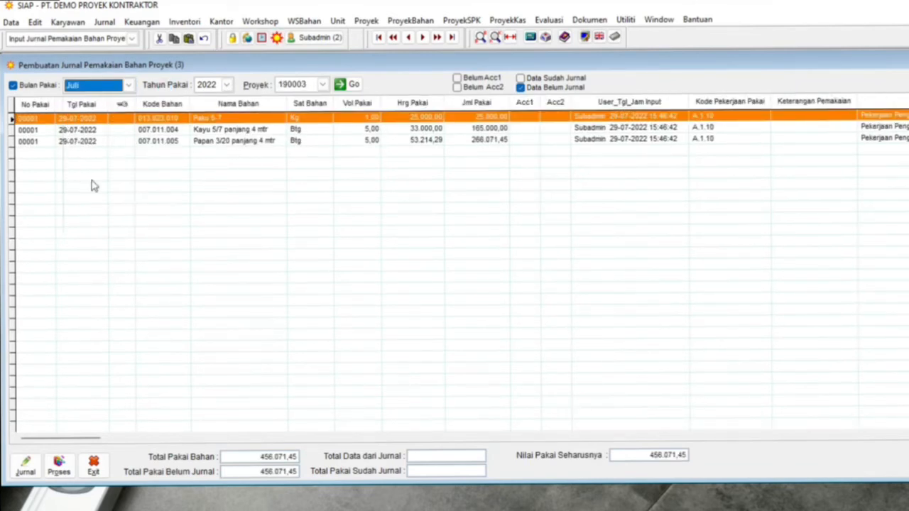
{"action": "left_click", "coordinate": [323, 86]}
{"action": "left_click", "coordinate": [331, 98]}
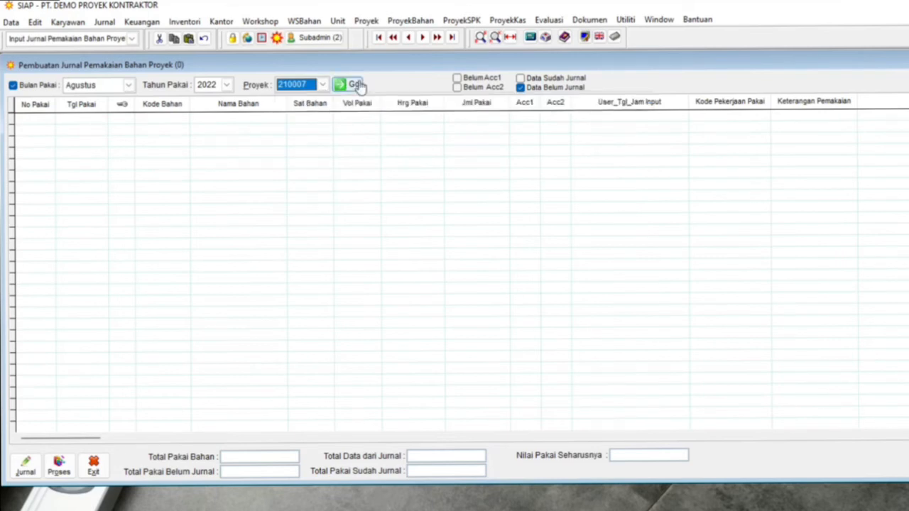
{"action": "left_click", "coordinate": [351, 85]}
{"action": "left_click", "coordinate": [521, 88]}
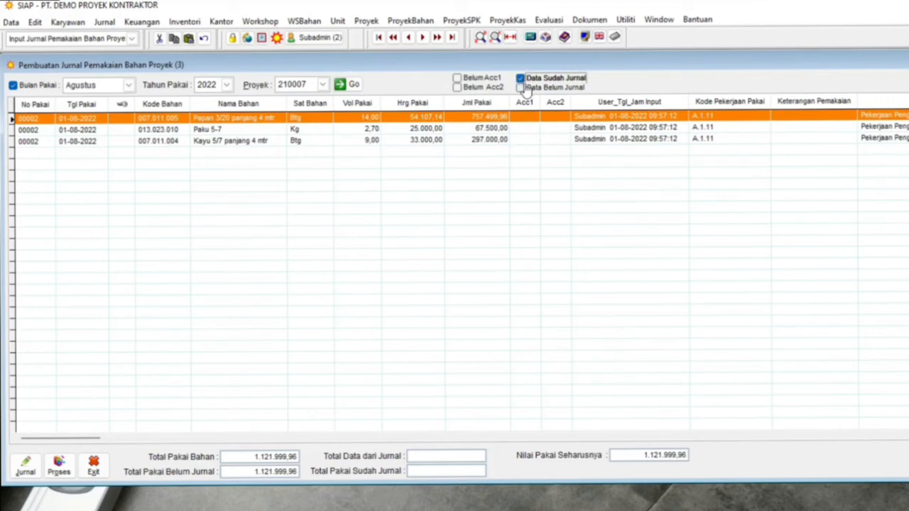
Show only usage not yet journaled (Data Belum Jurnal), widen the Acc1 column and inspect each row's Acc1 approval
{"action": "left_click", "coordinate": [521, 79]}
{"action": "left_click", "coordinate": [535, 88]}
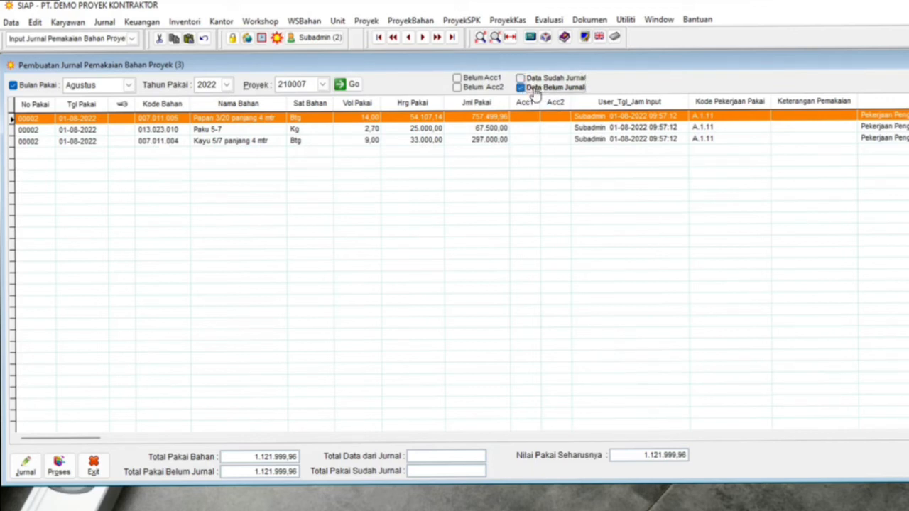
{"action": "left_click", "coordinate": [524, 116]}
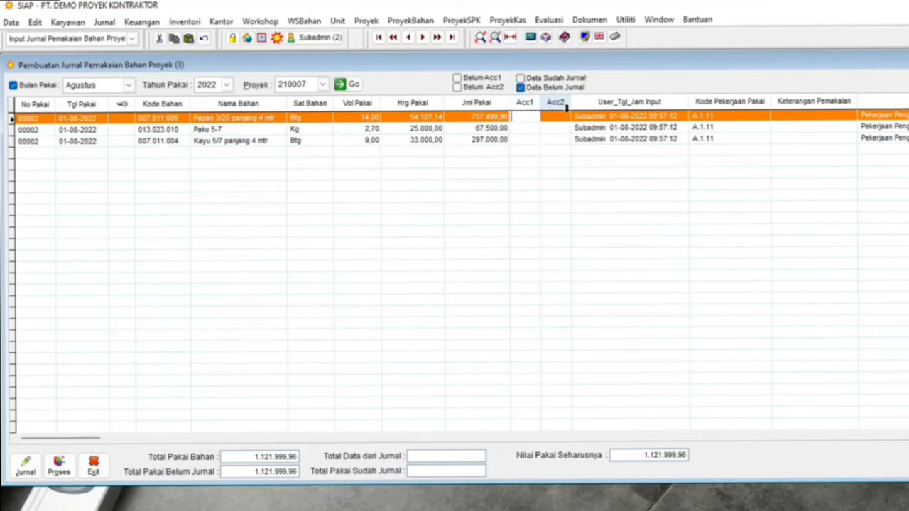
{"action": "left_click_drag", "start_coordinate": [568, 105], "coordinate": [546, 105]}
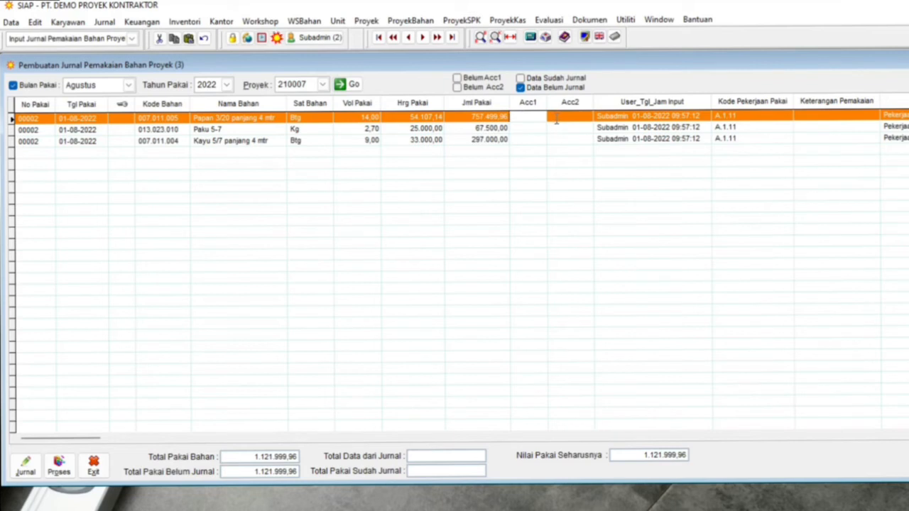
{"action": "left_click", "coordinate": [523, 128]}
{"action": "left_click", "coordinate": [528, 143]}
{"action": "left_click", "coordinate": [523, 126]}
{"action": "left_click", "coordinate": [522, 115]}
Create a journal from the listed material usage, continuing without Acc1 approval
{"action": "left_click", "coordinate": [25, 472]}
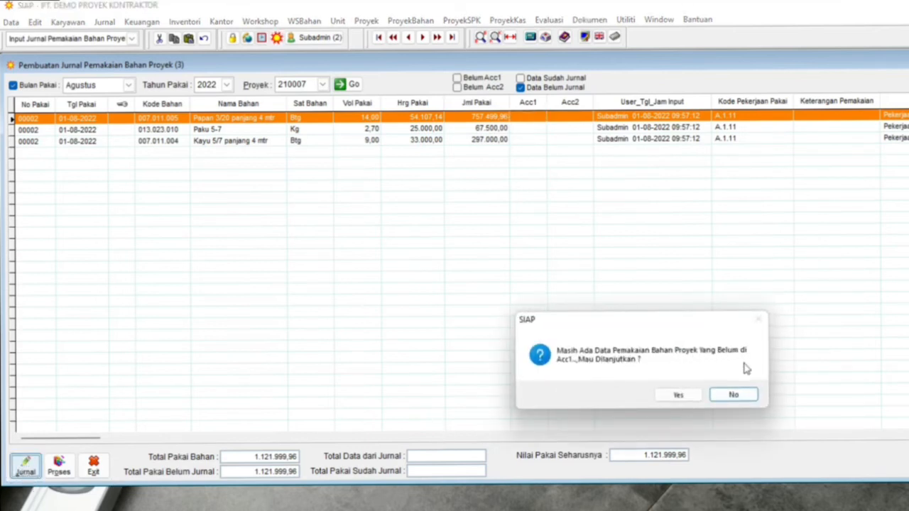
{"action": "left_click", "coordinate": [687, 397]}
{"action": "left_click", "coordinate": [680, 396]}
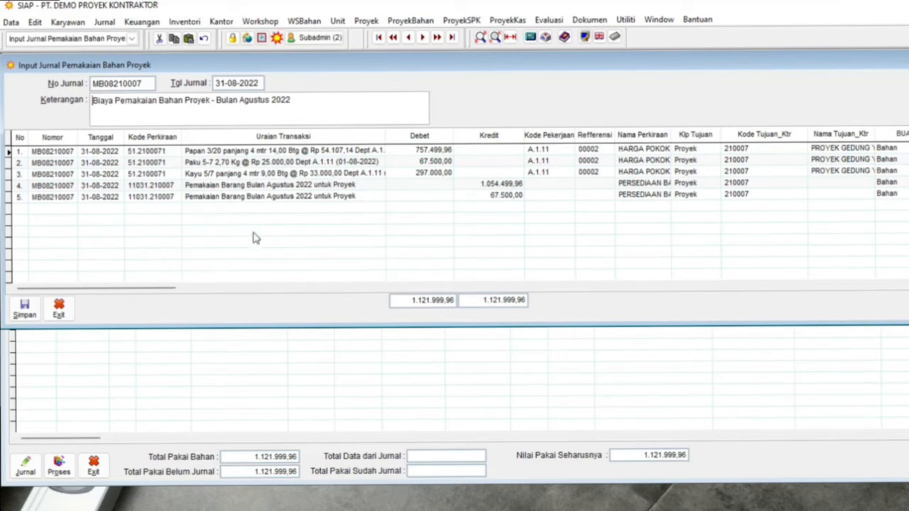
Widen the transaction description and account name columns to fit, save the usage journal and close the usage window
{"action": "double_click", "coordinate": [386, 137]}
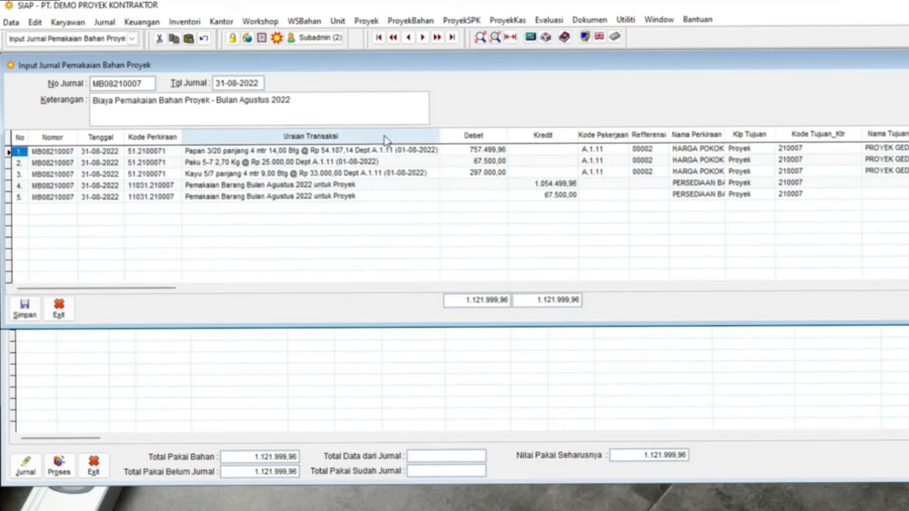
{"action": "left_click", "coordinate": [351, 184]}
{"action": "left_click", "coordinate": [384, 196]}
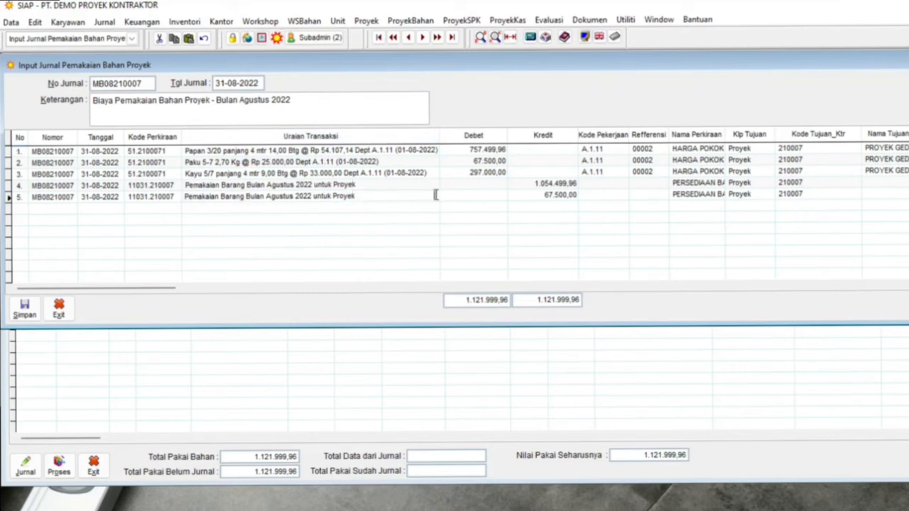
{"action": "double_click", "coordinate": [723, 137]}
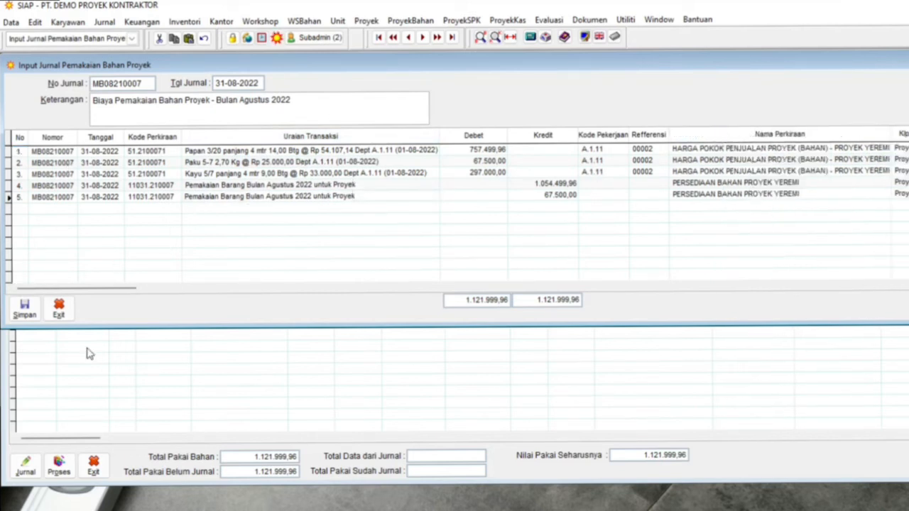
{"action": "left_click", "coordinate": [28, 316]}
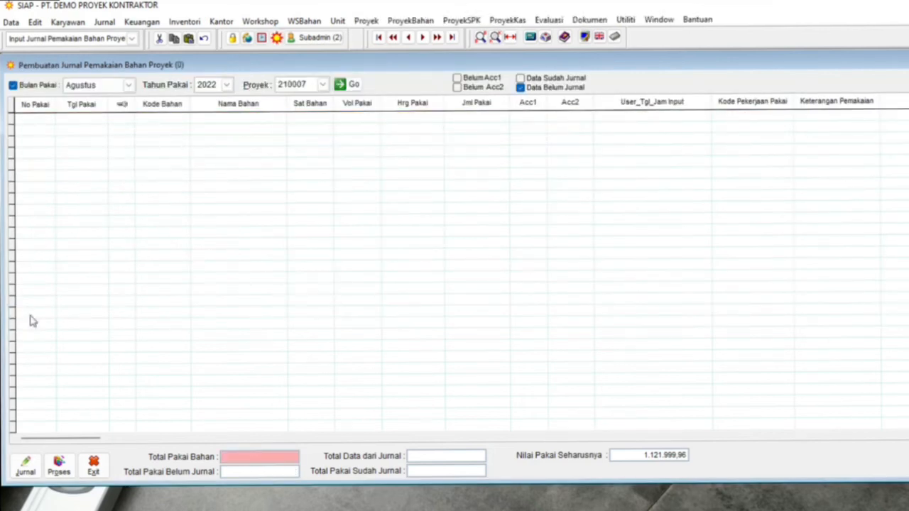
{"action": "left_click", "coordinate": [93, 465]}
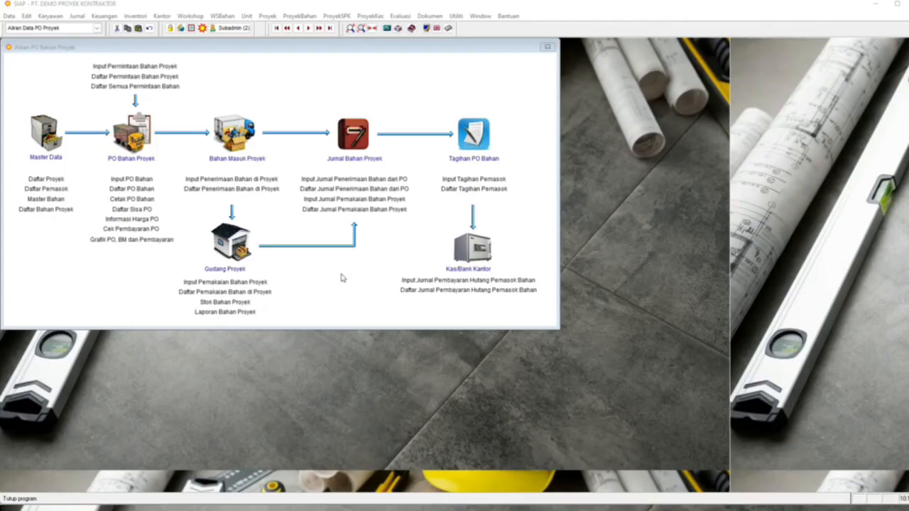
Open supplier invoice entry (Input Tagihan Pemasok) from the finance functions
{"action": "left_click", "coordinate": [437, 190]}
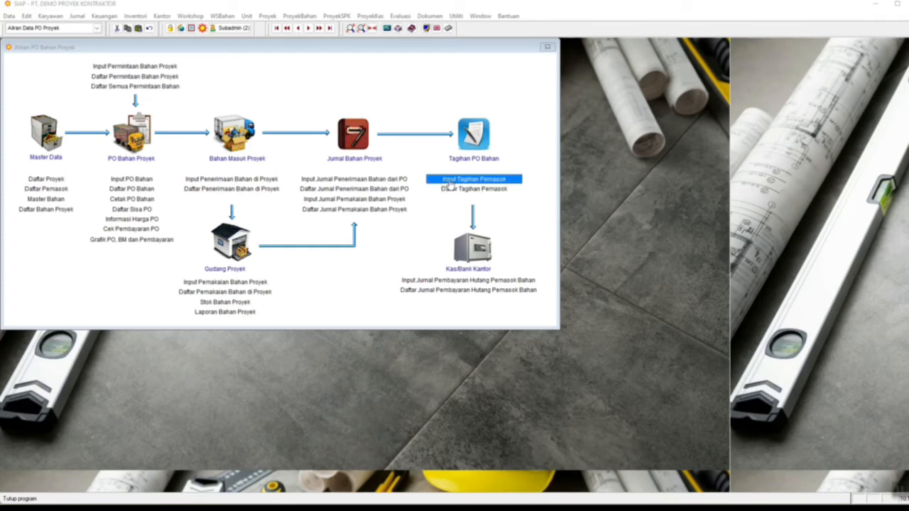
{"action": "left_click", "coordinate": [106, 16]}
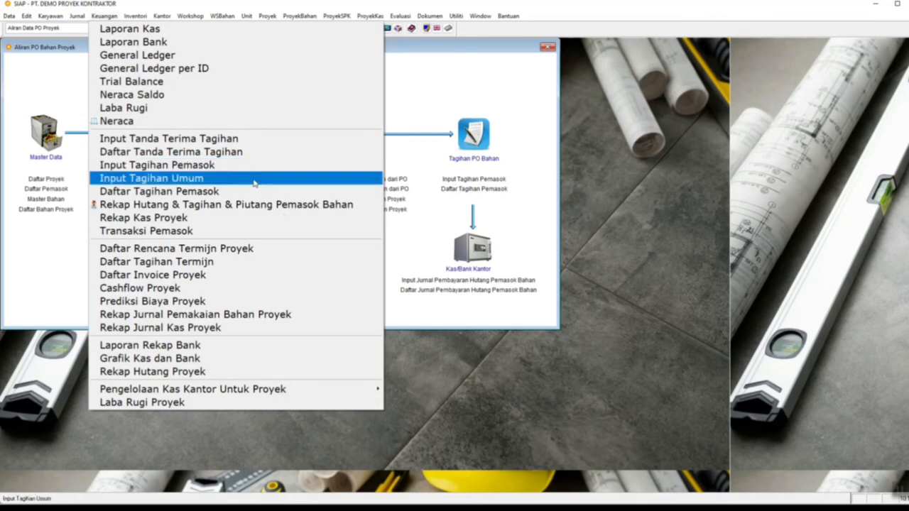
{"action": "left_click", "coordinate": [199, 165]}
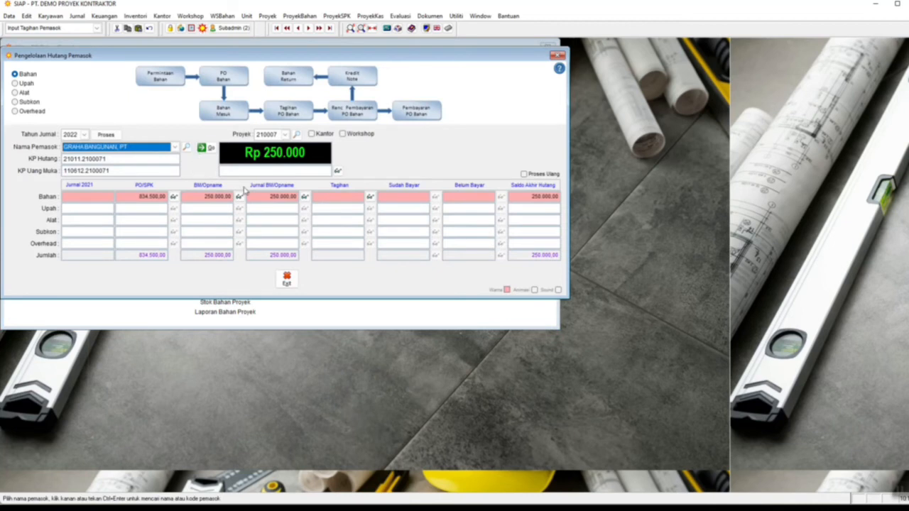
Choose supplier SAHABAT KITA, UD, keep project 210007 and reprocess the 2022 supplier debt data
{"action": "left_click", "coordinate": [157, 151]}
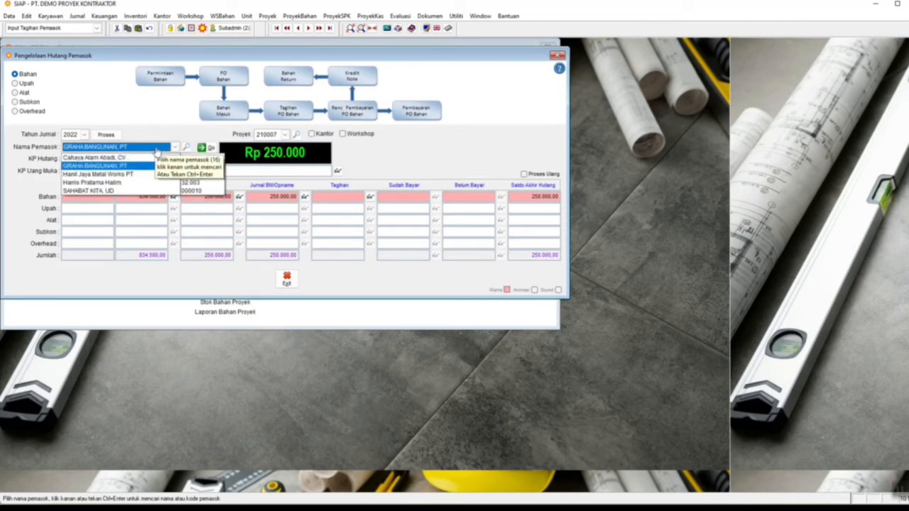
{"action": "left_click", "coordinate": [157, 152]}
{"action": "left_click", "coordinate": [157, 151]}
{"action": "left_click", "coordinate": [142, 191]}
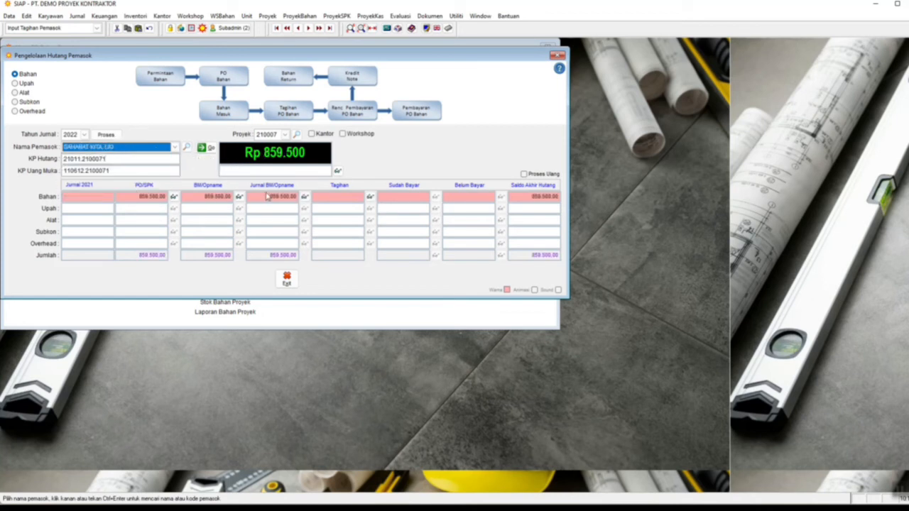
{"action": "left_click", "coordinate": [284, 134]}
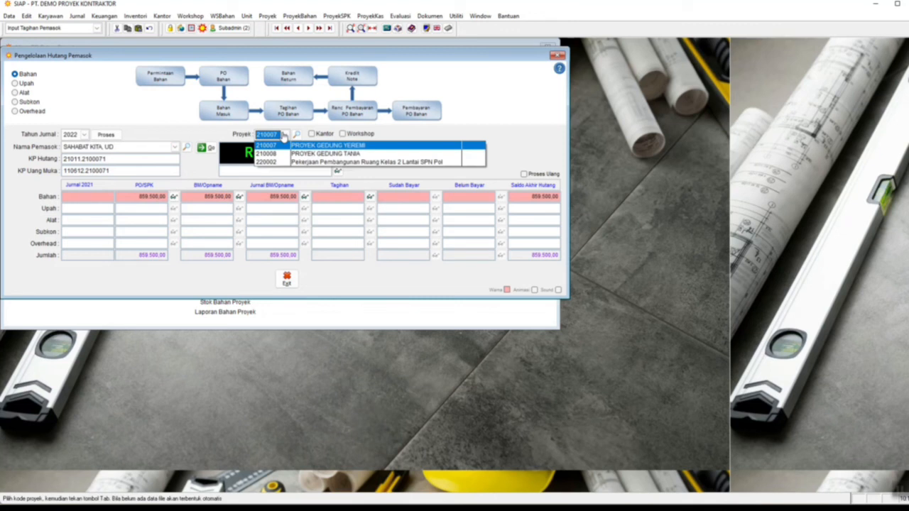
{"action": "left_click", "coordinate": [284, 135]}
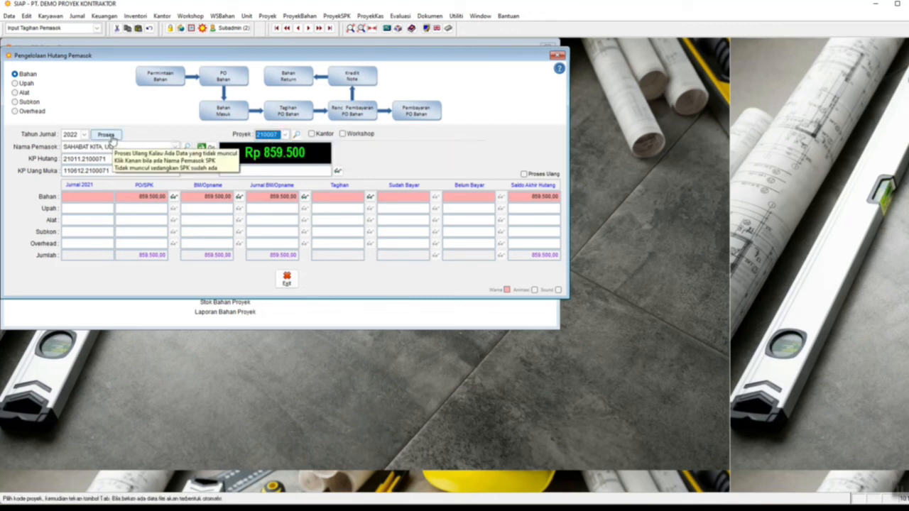
{"action": "left_click", "coordinate": [110, 139]}
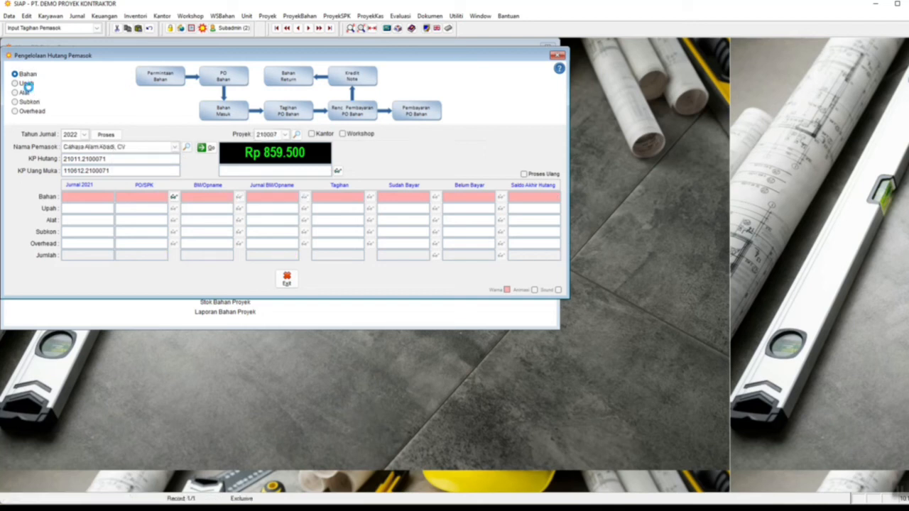
View the supplier debts for the Upah and Alat categories and return to Bahan
{"action": "left_click", "coordinate": [24, 84]}
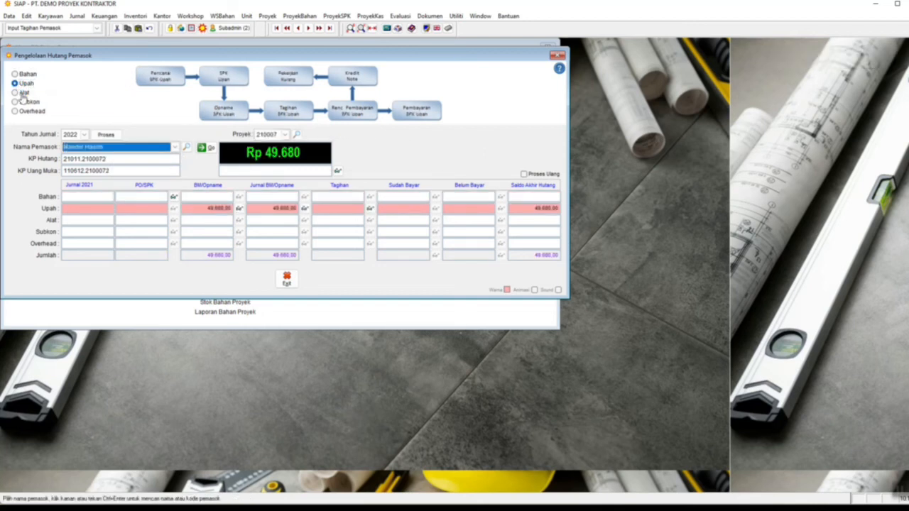
{"action": "left_click", "coordinate": [23, 93]}
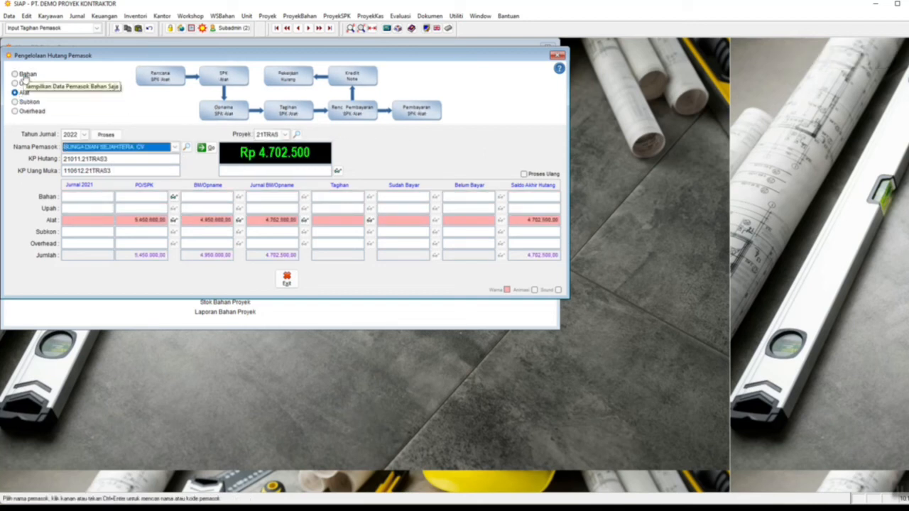
{"action": "left_click", "coordinate": [23, 77]}
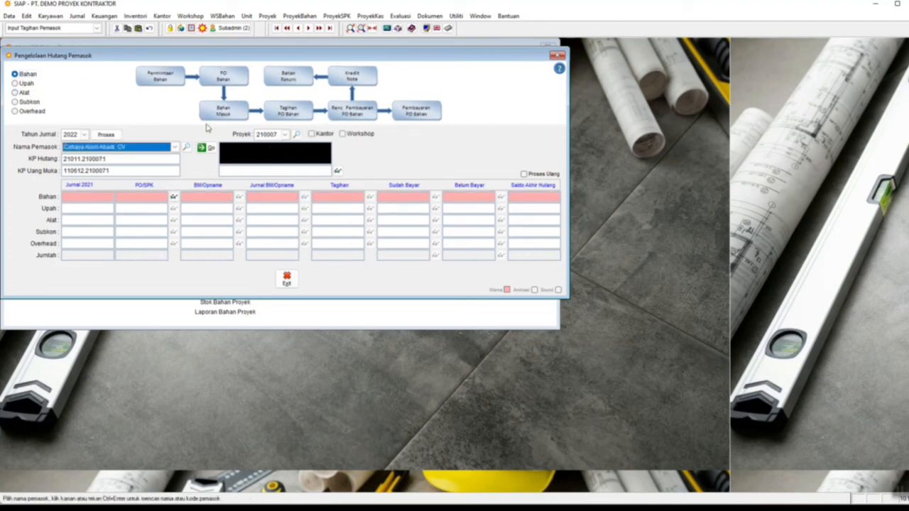
Select supplier SAHABAT KITA, UD again and open its list of material debts and invoices
{"action": "left_click", "coordinate": [175, 147]}
{"action": "left_click", "coordinate": [126, 197]}
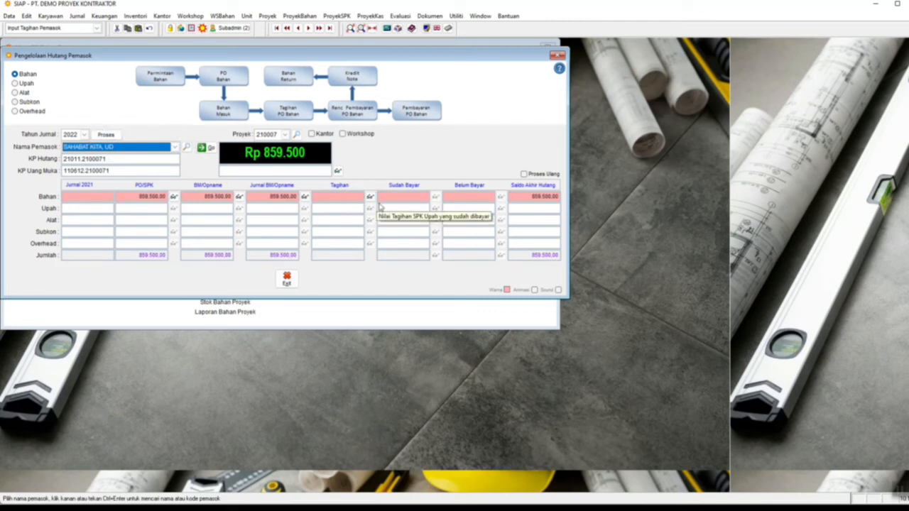
{"action": "left_click", "coordinate": [370, 197]}
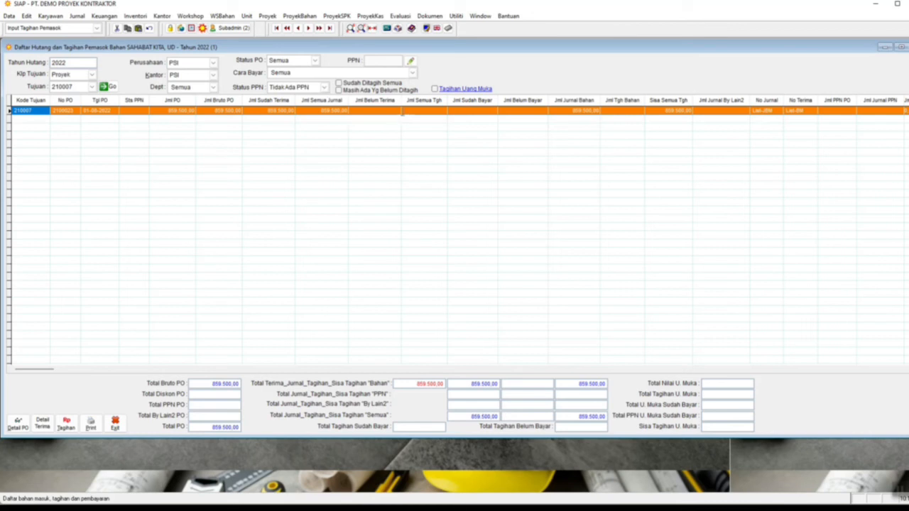
Inspect the not-yet-received amount of the 01-08-2022 purchase order and open a supplier invoice entry for it
{"action": "left_click", "coordinate": [375, 110]}
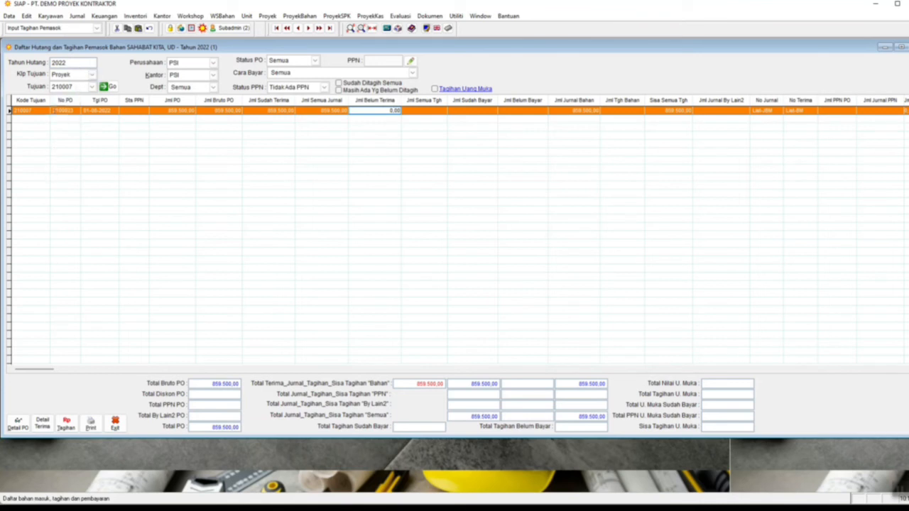
{"action": "left_click", "coordinate": [63, 111]}
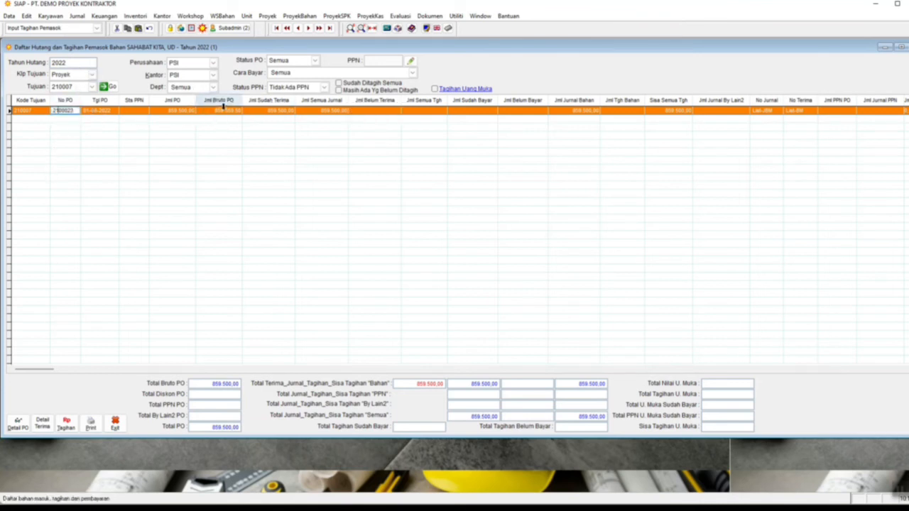
{"action": "left_click", "coordinate": [71, 427]}
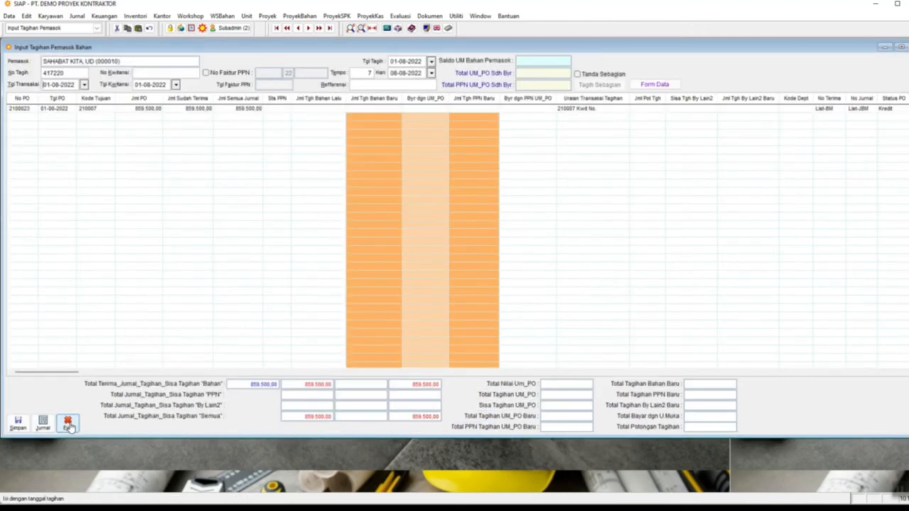
Keep the transaction date 01-08-2022, enter receipt number (No Kwitansi) 12345590 and set its date to 01-08-2022
{"action": "left_click", "coordinate": [44, 84]}
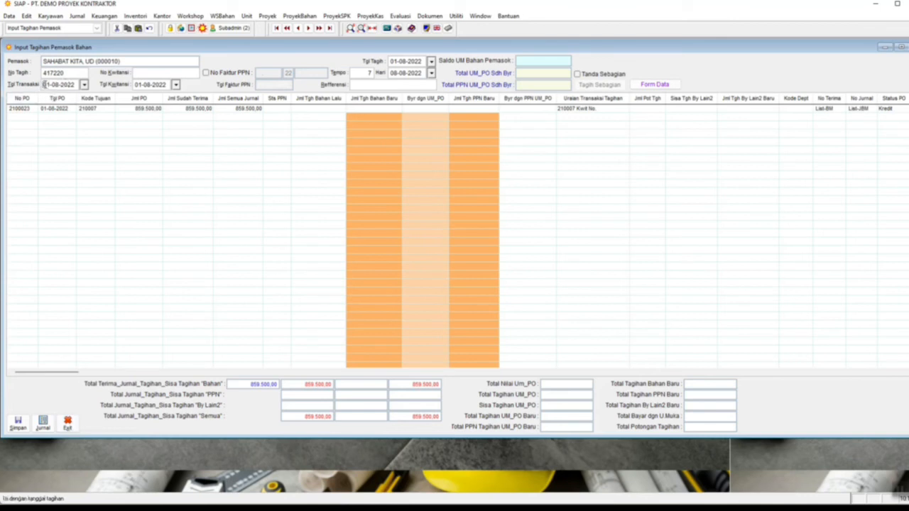
{"action": "key", "text": "Return"}
{"action": "left_click", "coordinate": [176, 84]}
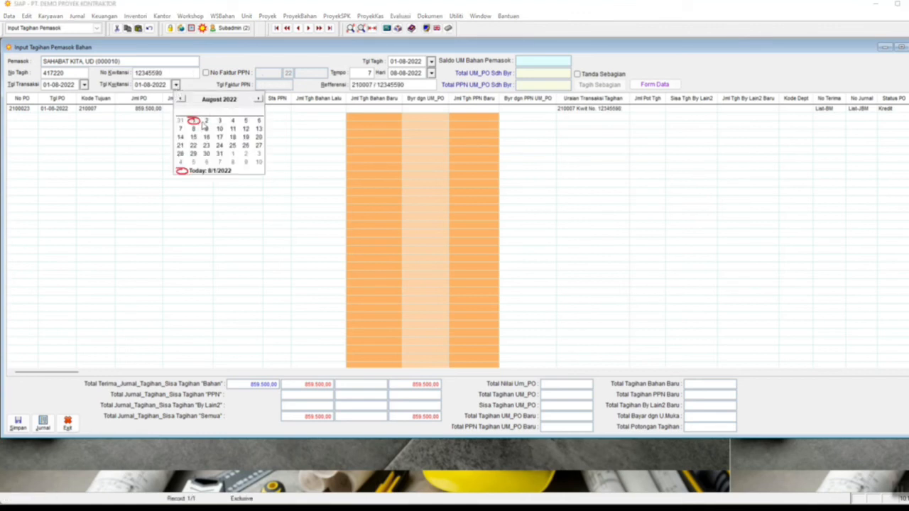
{"action": "left_click", "coordinate": [194, 120]}
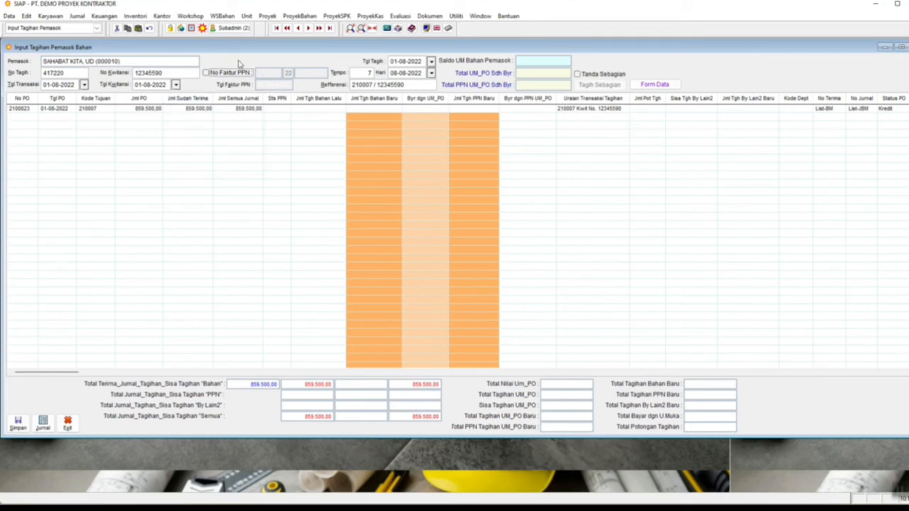
Check the invoice's payment term, billing date and due date
{"action": "left_click", "coordinate": [361, 73]}
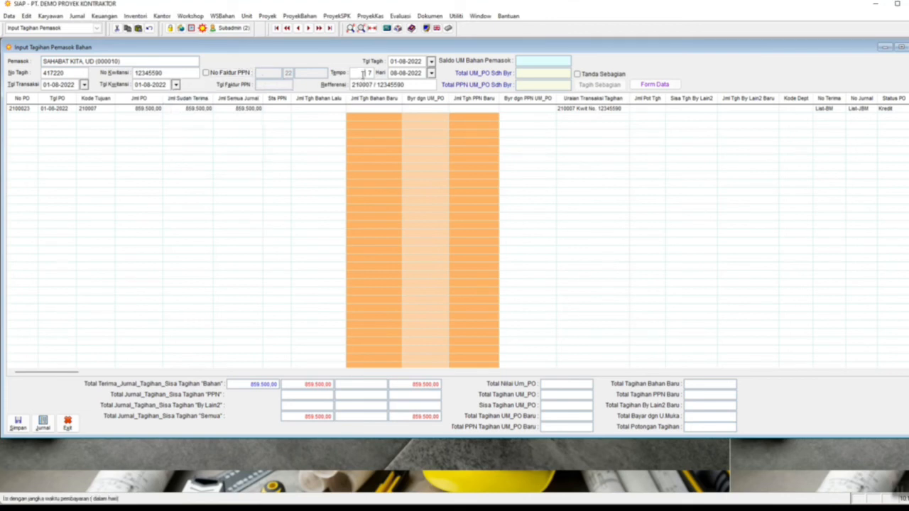
{"action": "double_click", "coordinate": [362, 73]}
{"action": "left_click", "coordinate": [431, 62]}
{"action": "left_click", "coordinate": [431, 62]}
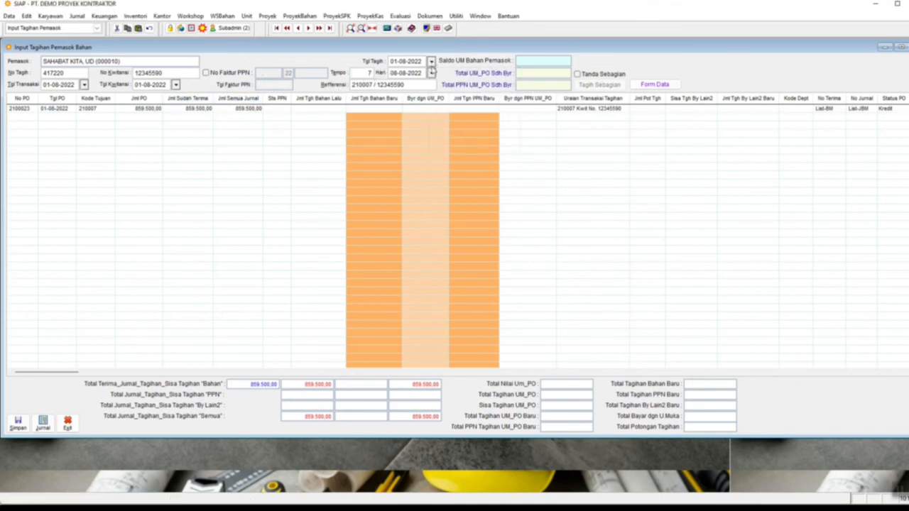
{"action": "left_click", "coordinate": [431, 73]}
{"action": "left_click", "coordinate": [431, 74]}
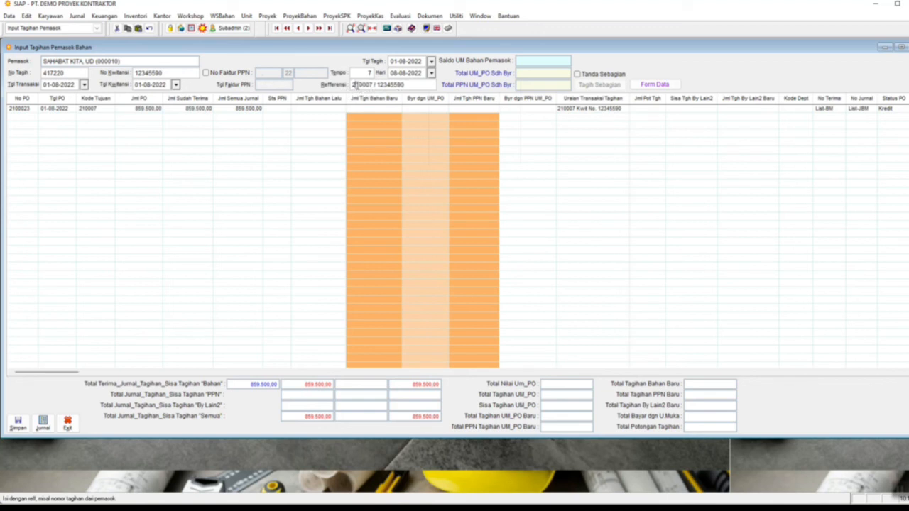
{"action": "left_click_drag", "start_coordinate": [352, 85], "coordinate": [409, 85]}
{"action": "left_click", "coordinate": [372, 84]}
{"action": "type", "text": "d"}
{"action": "key", "text": "BackSpace"}
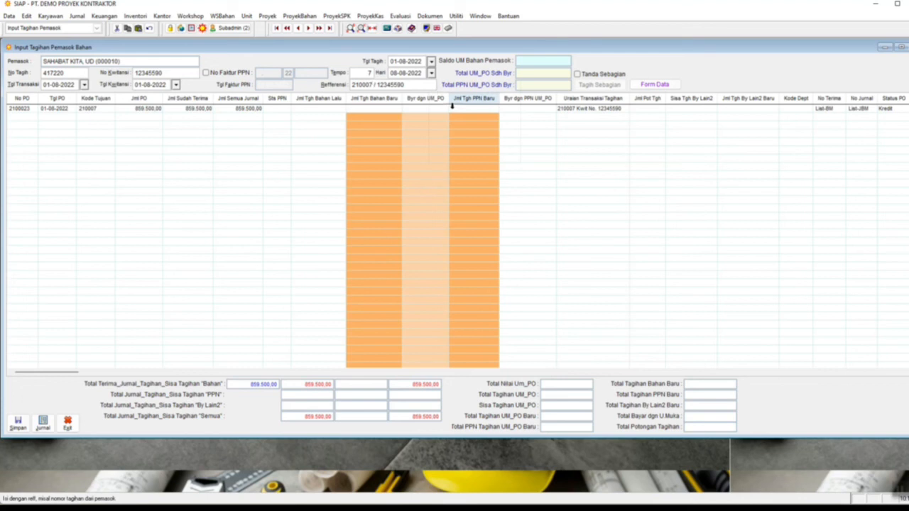
Fill in the purchase order's full new material invoice amount, 859.500,00, and open its new other-cost amount for editing
{"action": "left_click", "coordinate": [358, 108]}
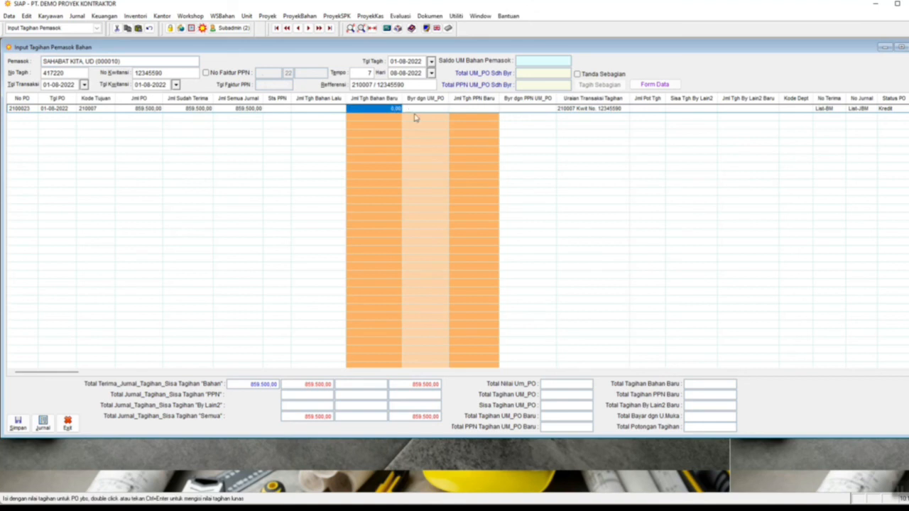
{"action": "key", "text": "ctrl+Return"}
{"action": "left_click", "coordinate": [731, 109]}
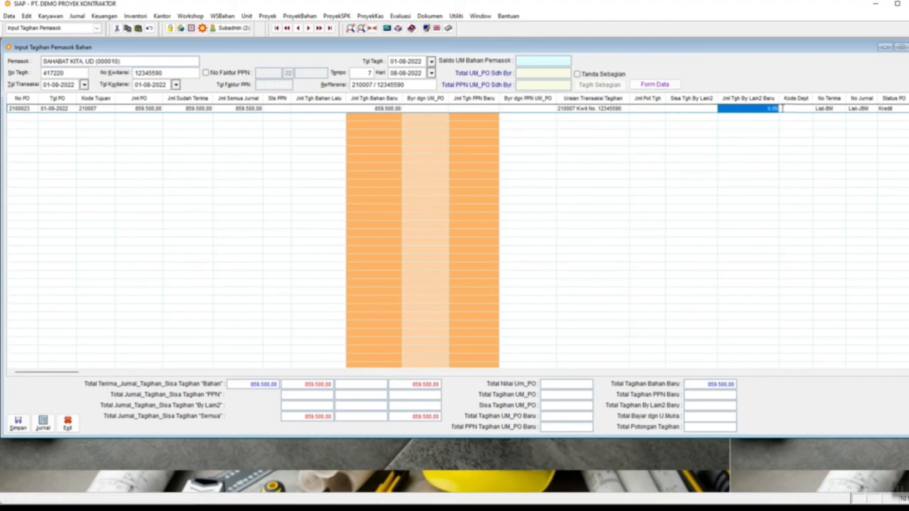
Leave the new other-cost amount empty and check the invoice line's PPN status and total journaled amount
{"action": "type", "text": "1000000"}
{"action": "key", "text": "Return"}
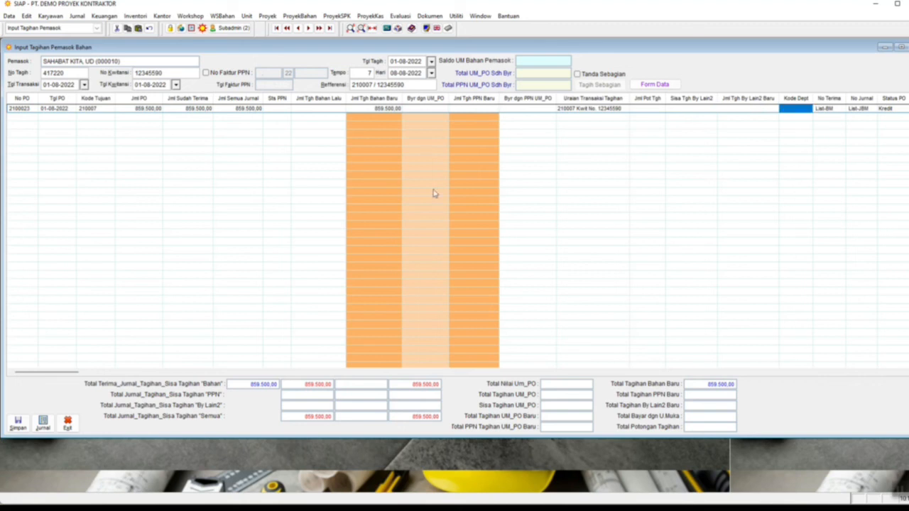
{"action": "left_click", "coordinate": [274, 109]}
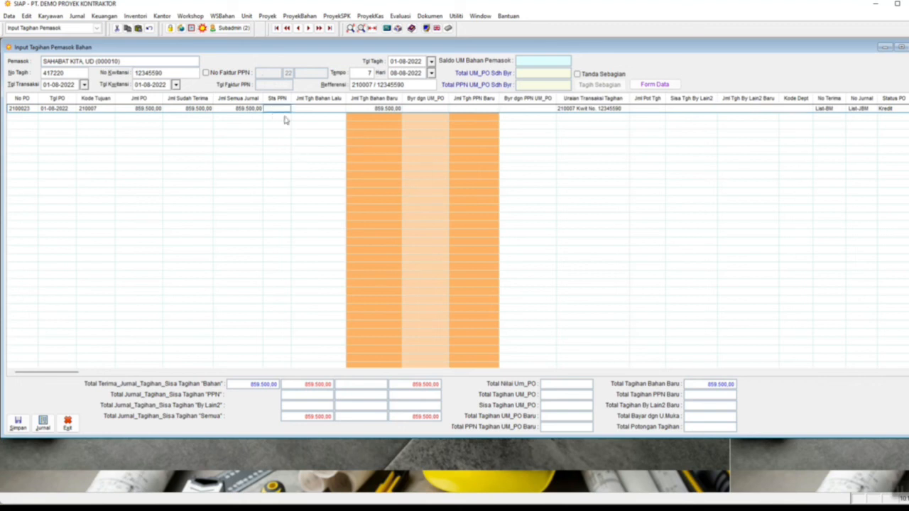
{"action": "left_click", "coordinate": [231, 110]}
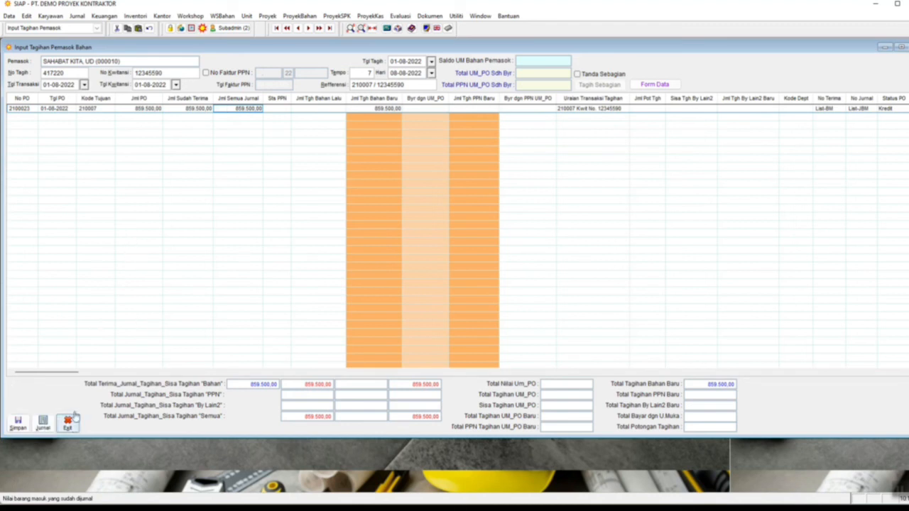
Try to open the journal for the invoice's PPN and other costs
{"action": "left_click", "coordinate": [41, 432]}
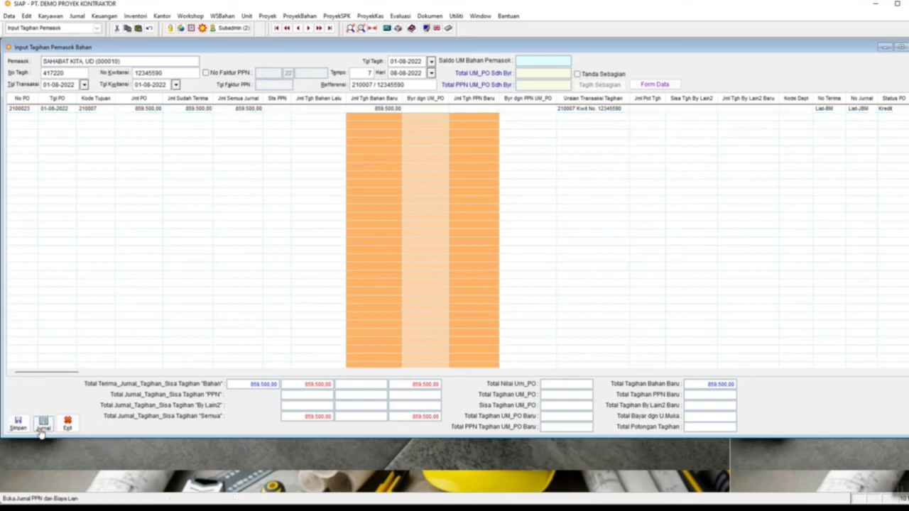
{"action": "left_click", "coordinate": [534, 291]}
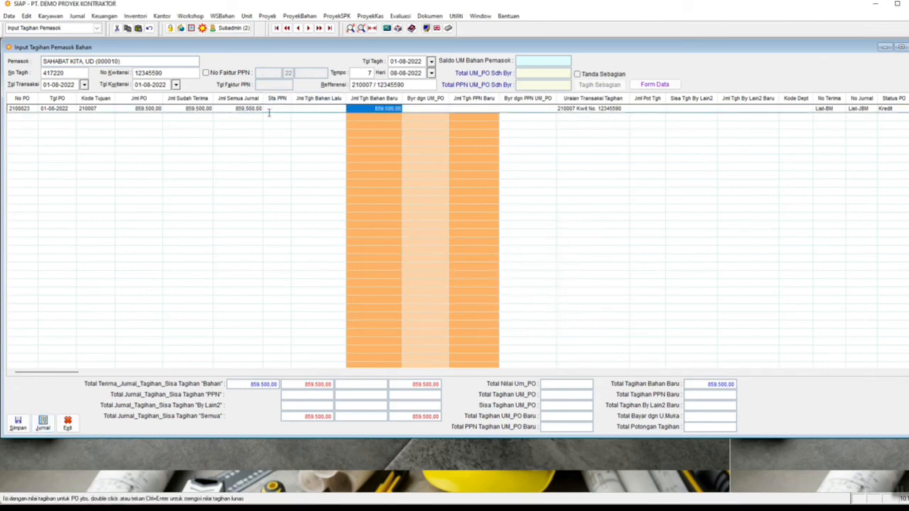
{"action": "left_click", "coordinate": [43, 424]}
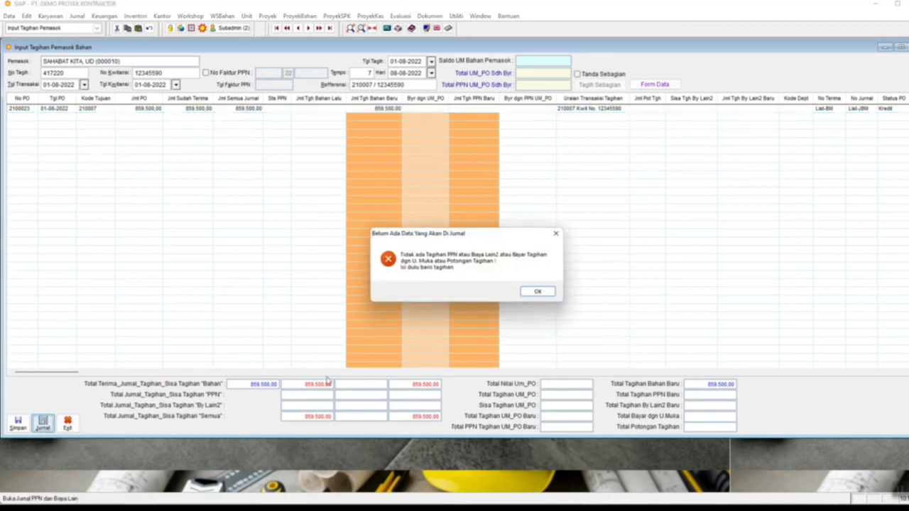
{"action": "left_click", "coordinate": [534, 292]}
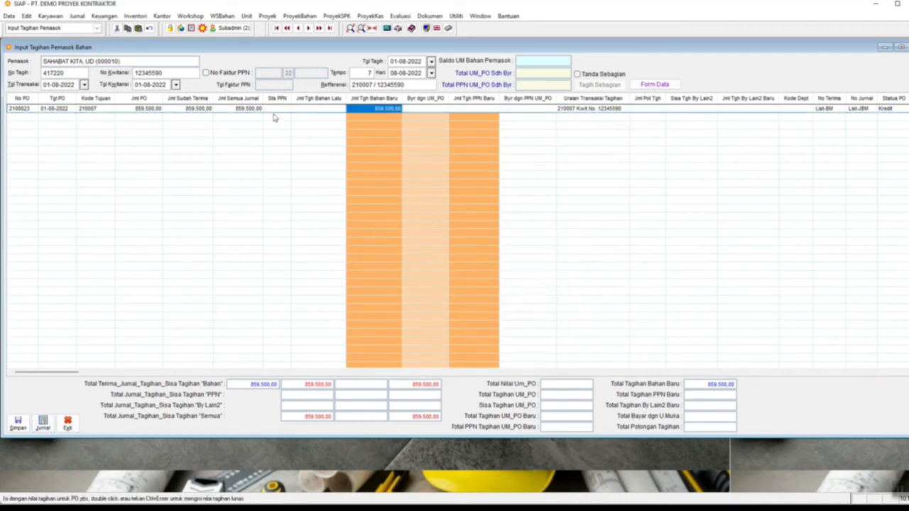
Save the supplier invoice and close the supplier's debt and invoice list and the supplier debt management window
{"action": "left_click", "coordinate": [18, 423]}
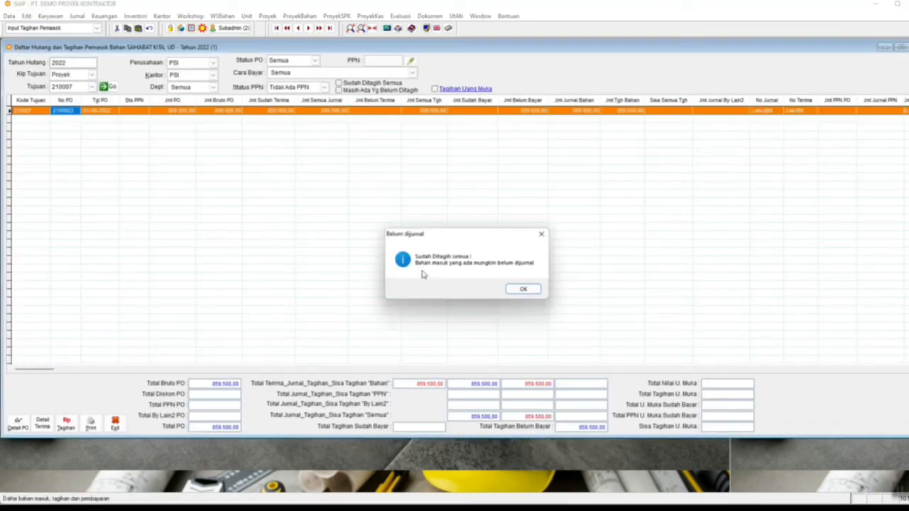
{"action": "left_click_drag", "start_coordinate": [449, 238], "coordinate": [428, 187]}
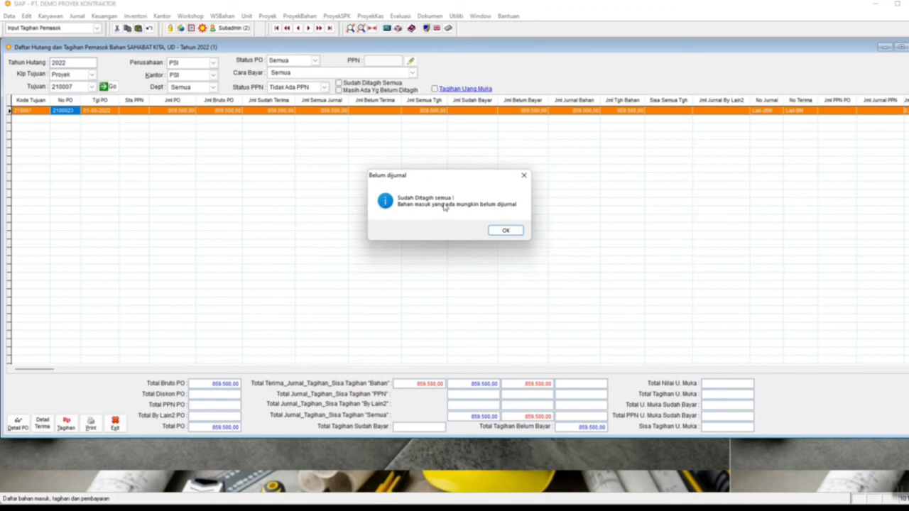
{"action": "left_click", "coordinate": [503, 229]}
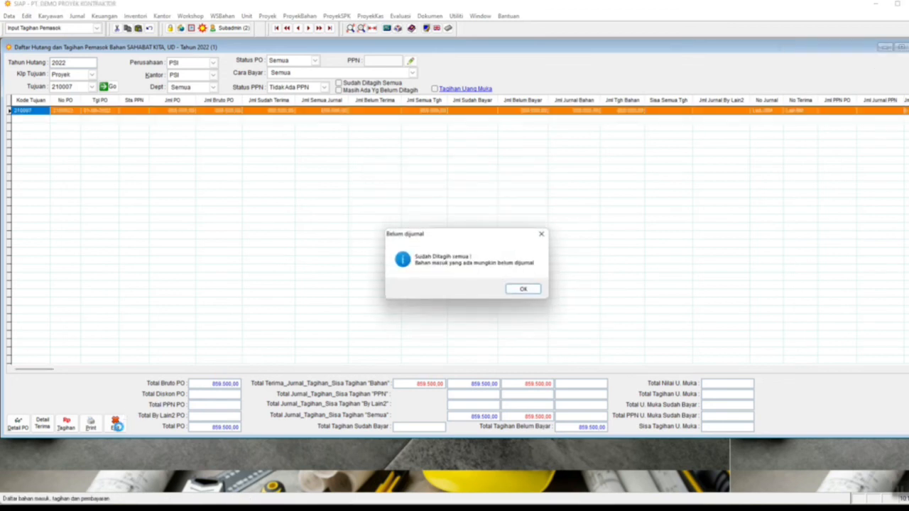
{"action": "left_click", "coordinate": [523, 289]}
{"action": "left_click", "coordinate": [118, 424]}
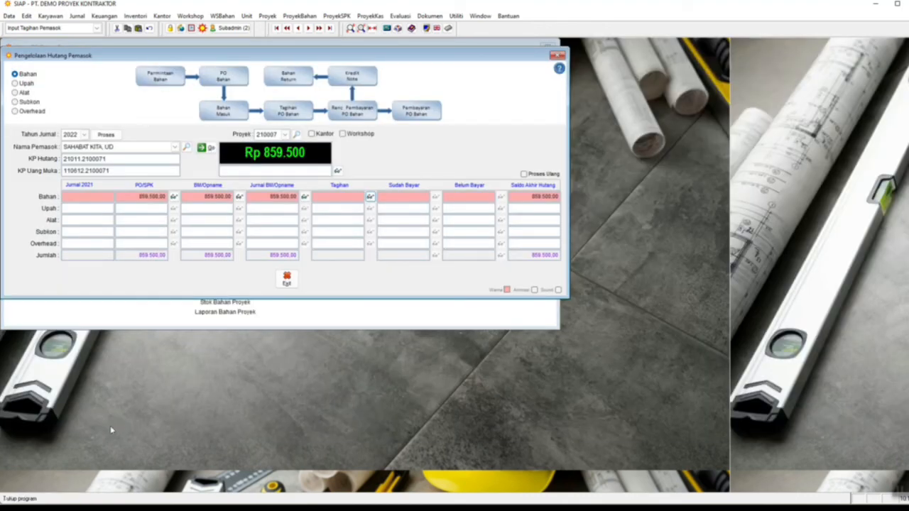
{"action": "left_click", "coordinate": [287, 278]}
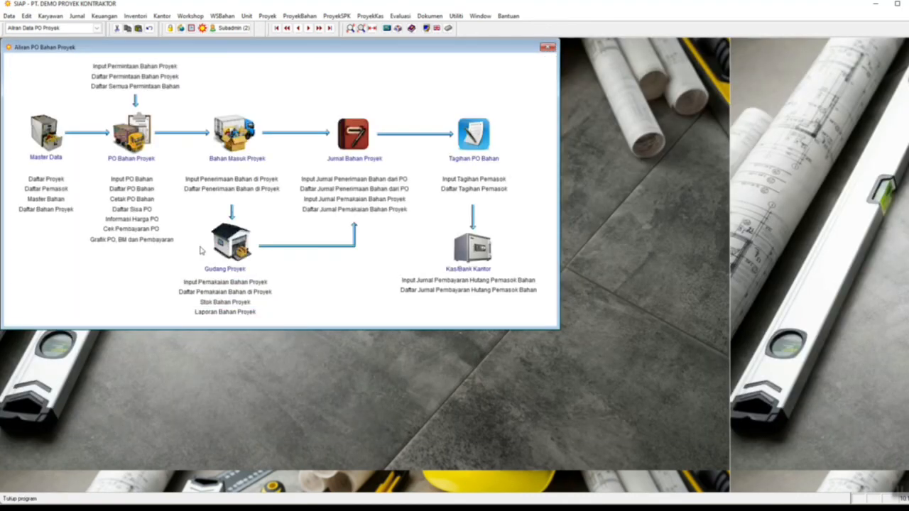